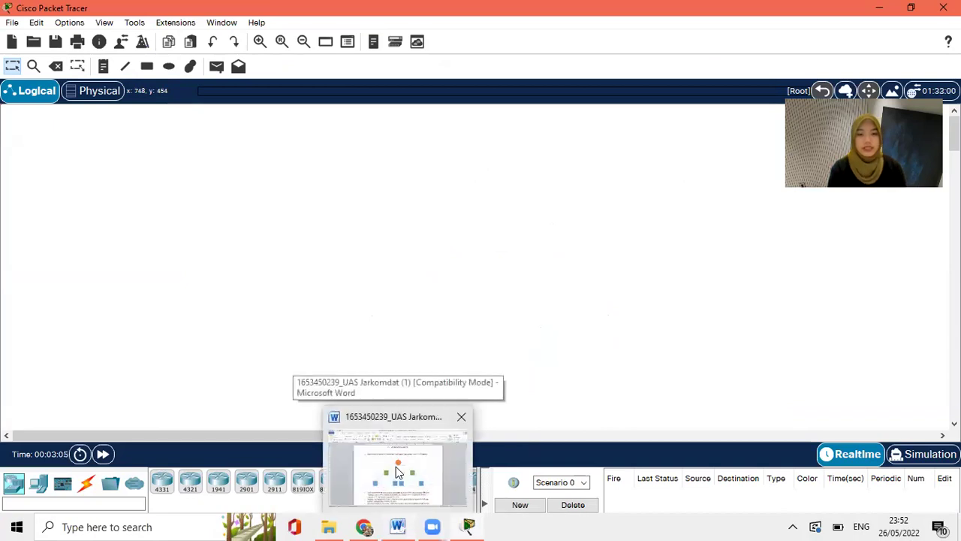
Step: Place a generic router at the top centre with two generic switches below it, left and right
left_click(395, 467)
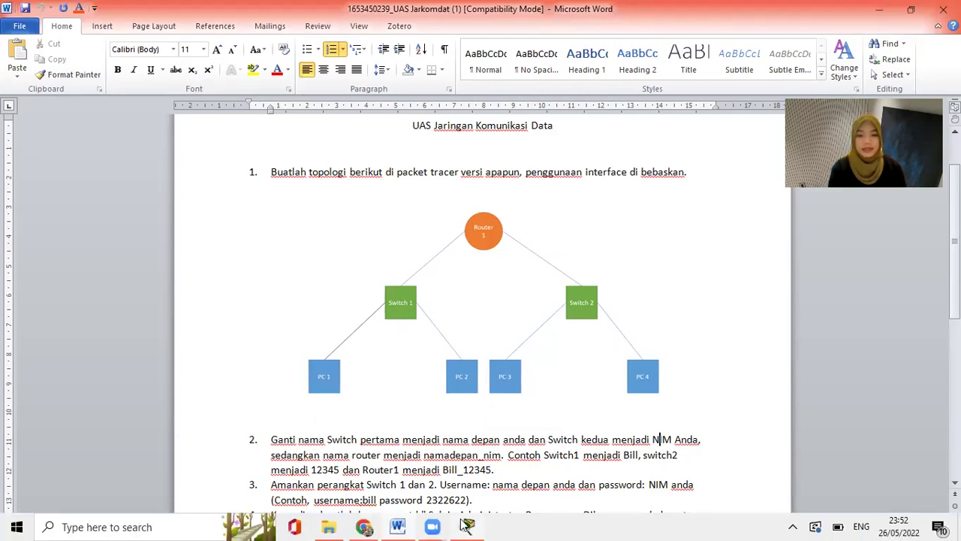
left_click(466, 525)
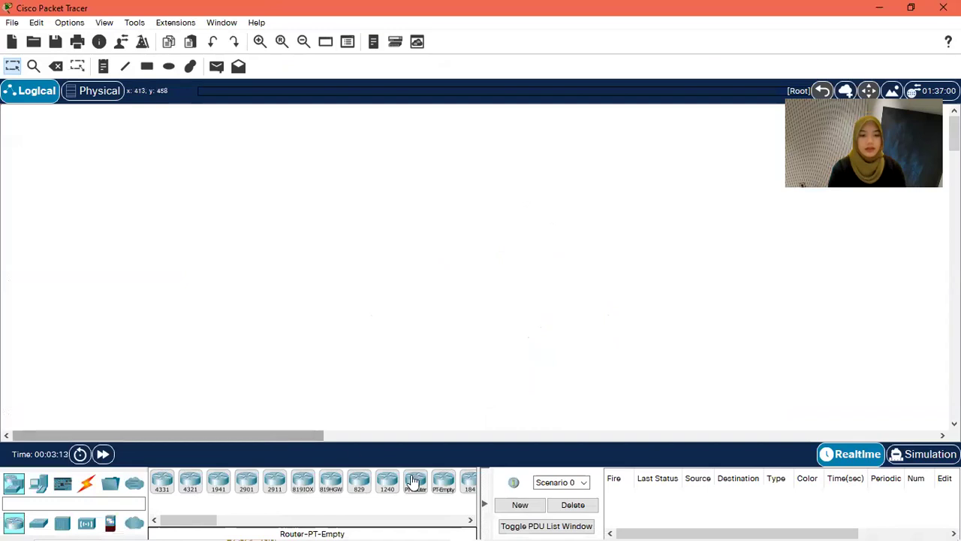
left_click(417, 484)
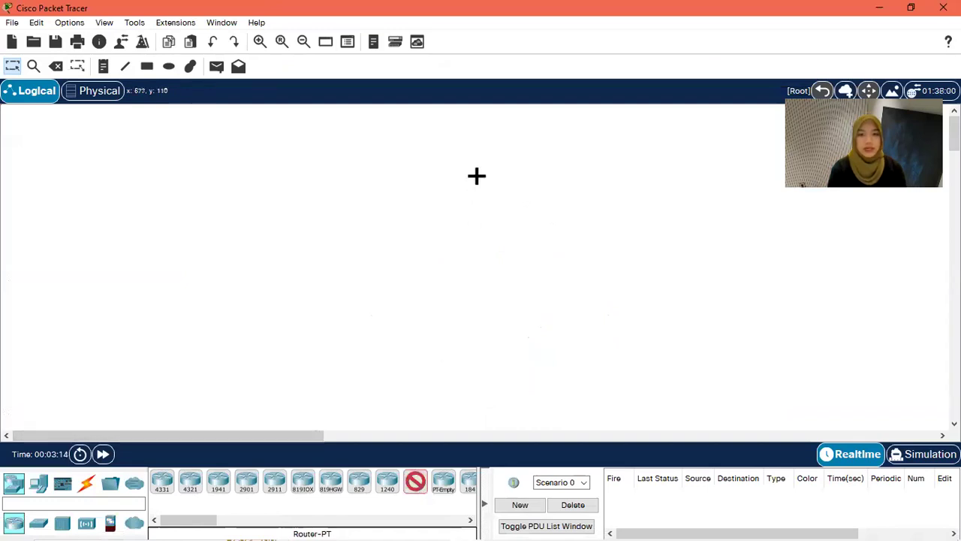
left_click(447, 137)
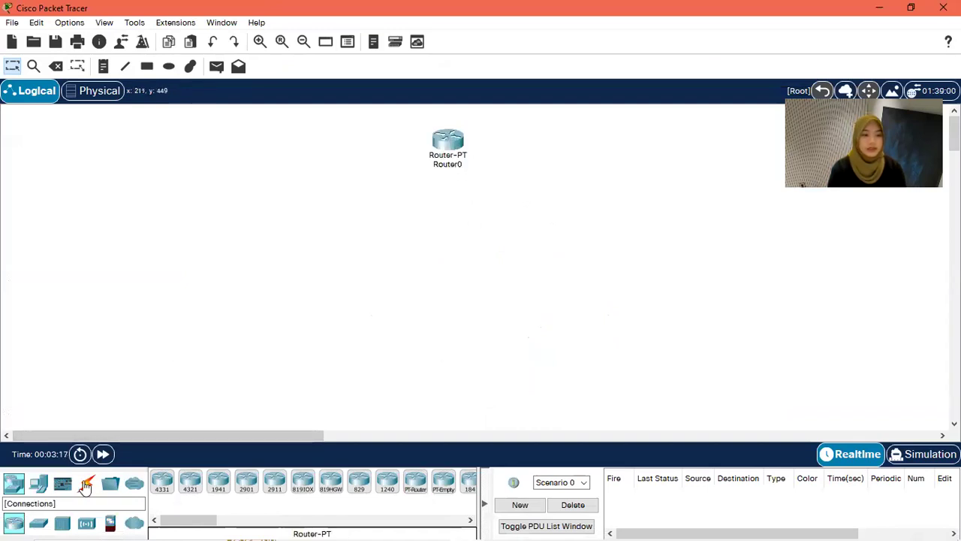
left_click(43, 520)
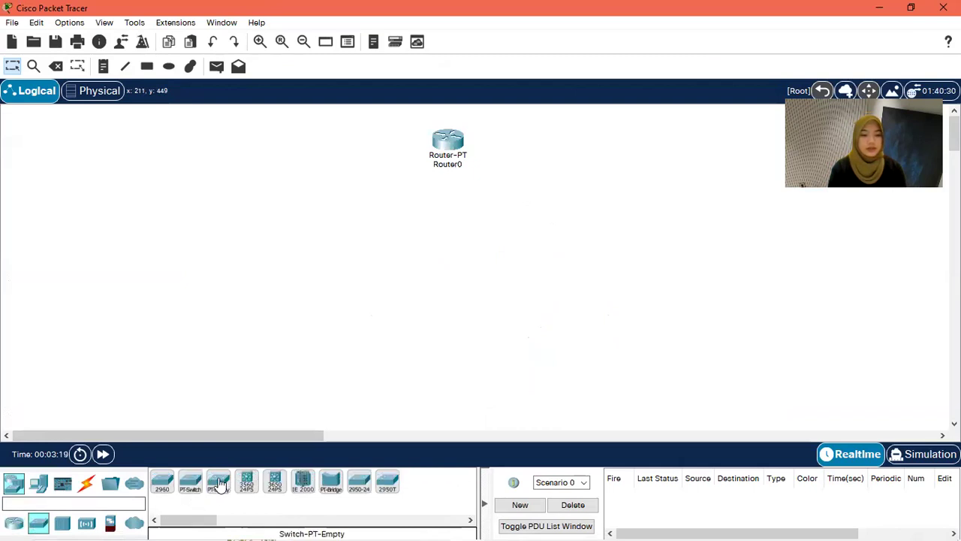
left_click(191, 481)
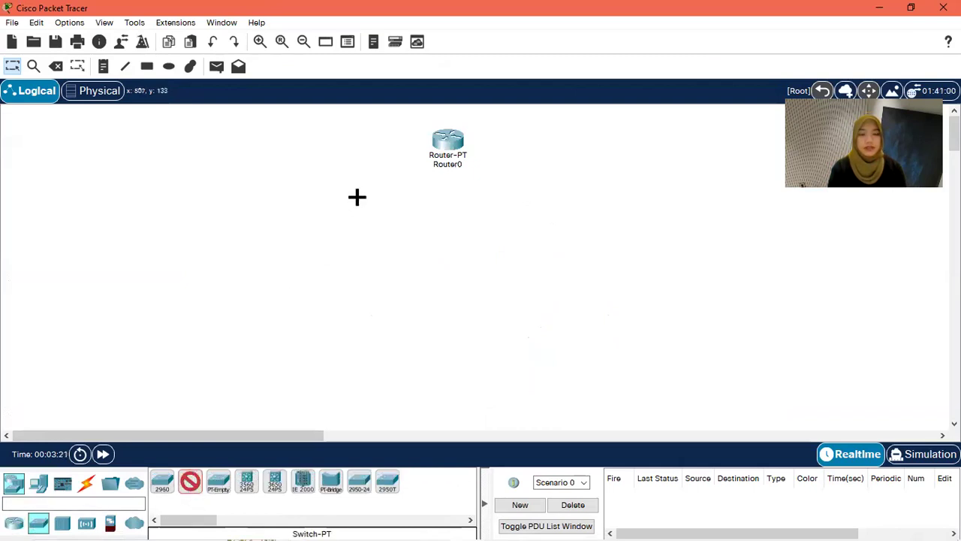
left_click(358, 199)
left_click(190, 481)
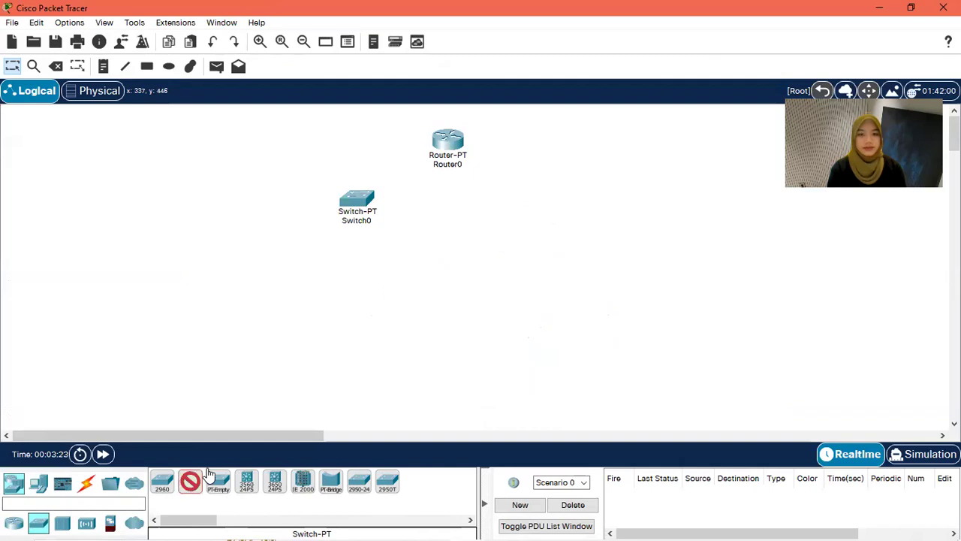
left_click(536, 203)
Step: Place four generic PCs, PC0 to PC3, in a row beneath the switches
left_click(39, 484)
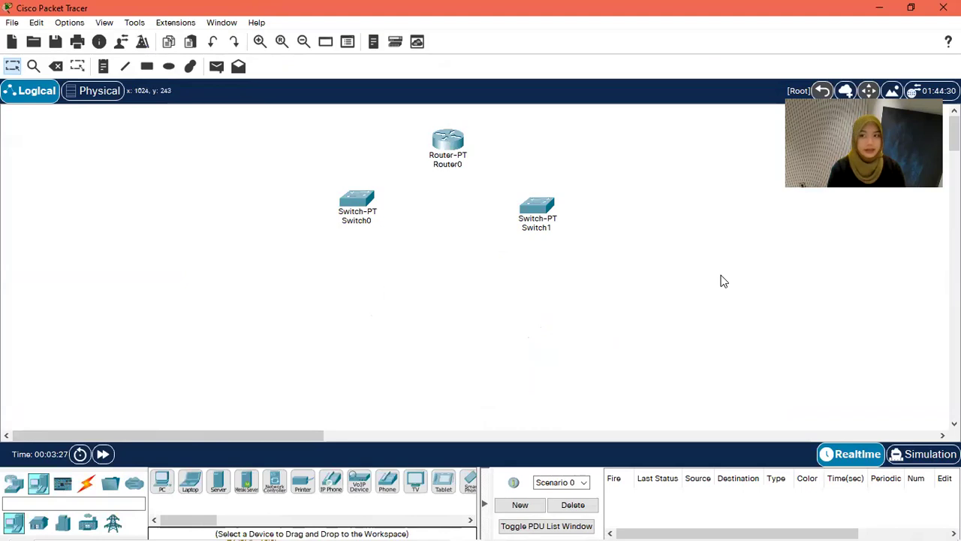
left_click(162, 481)
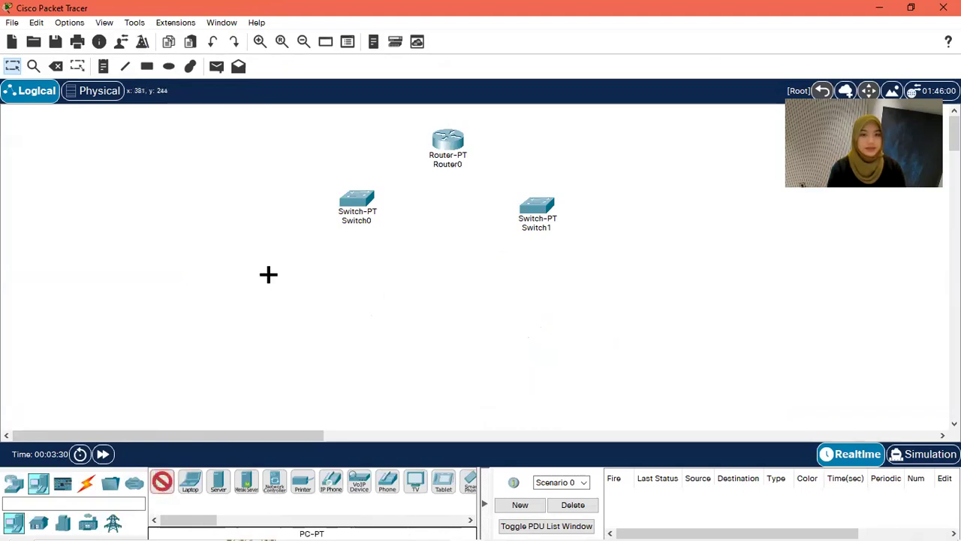
left_click(284, 272)
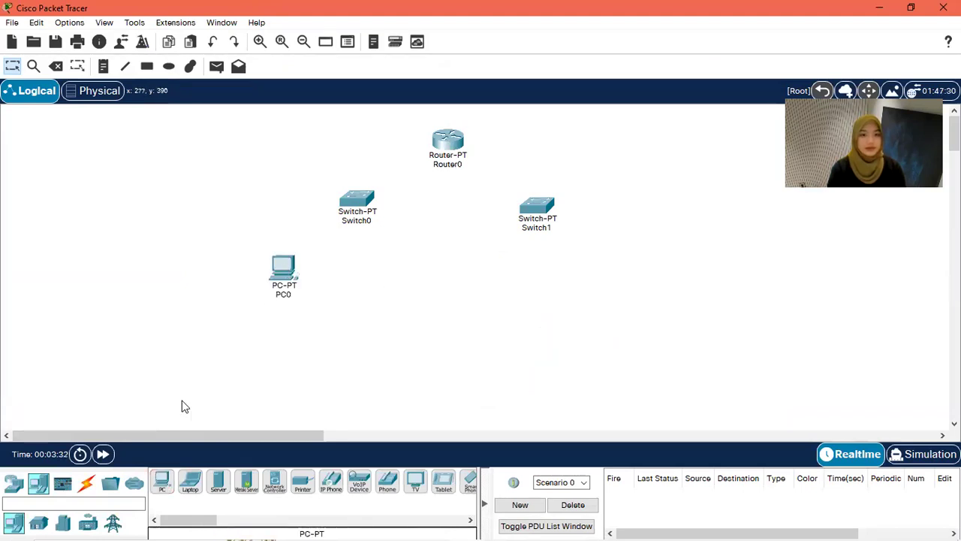
left_click(161, 486)
left_click(397, 267)
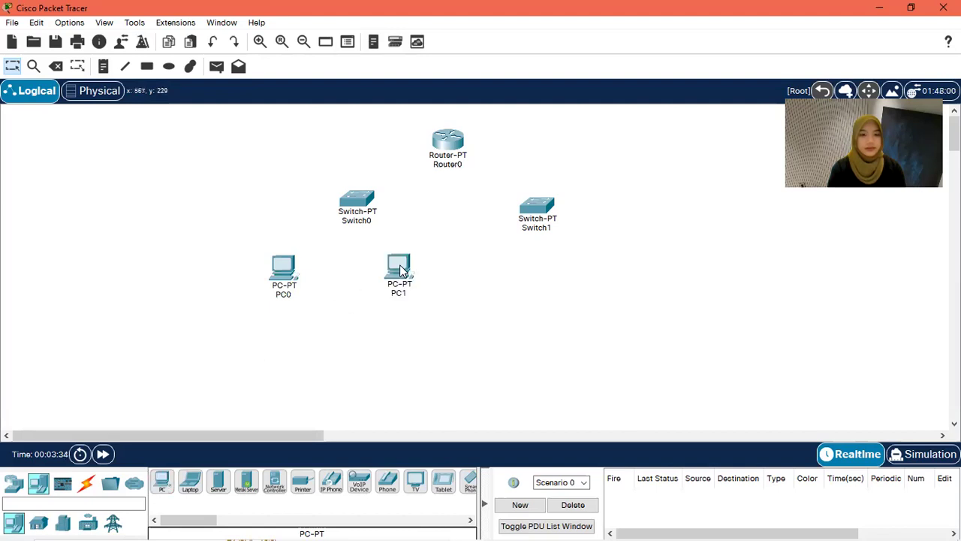
left_click(162, 482)
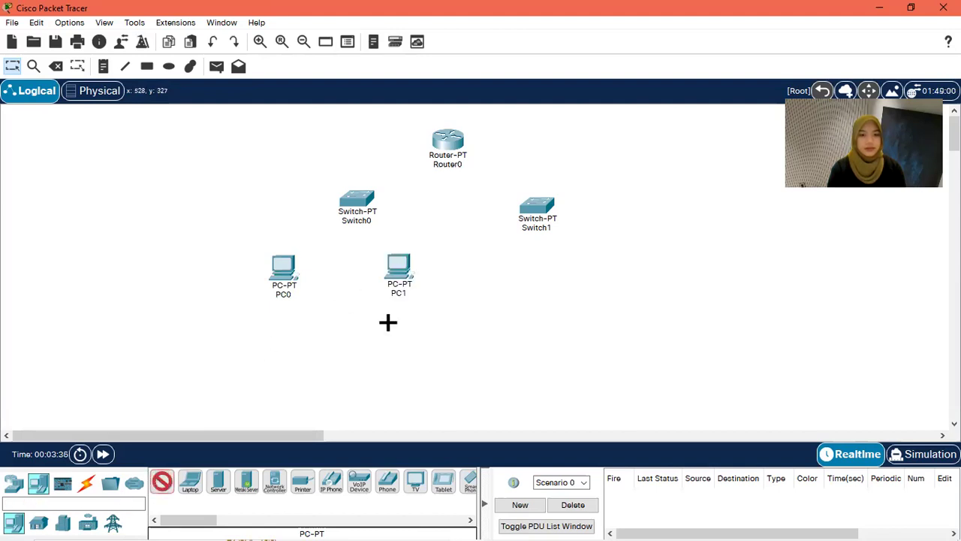
left_click(482, 267)
left_click(162, 483)
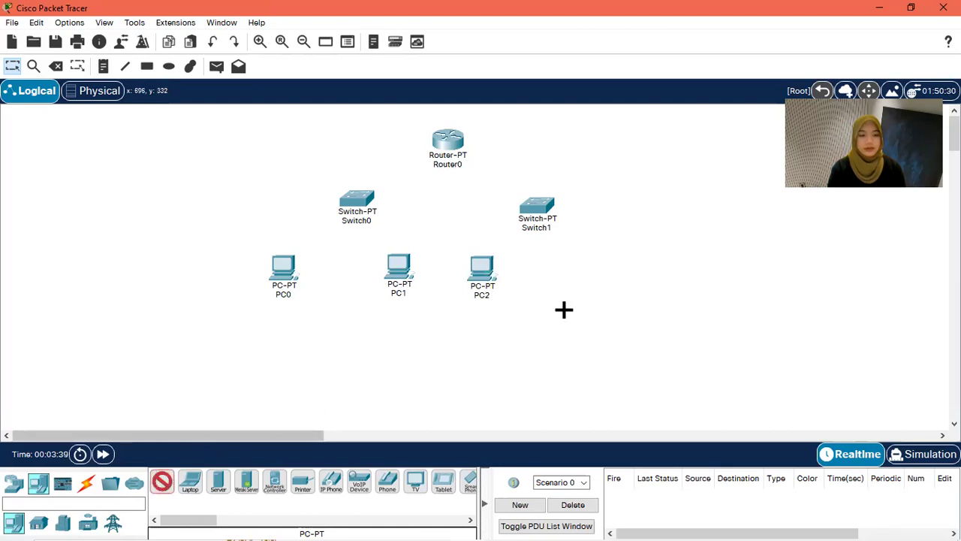
left_click(593, 269)
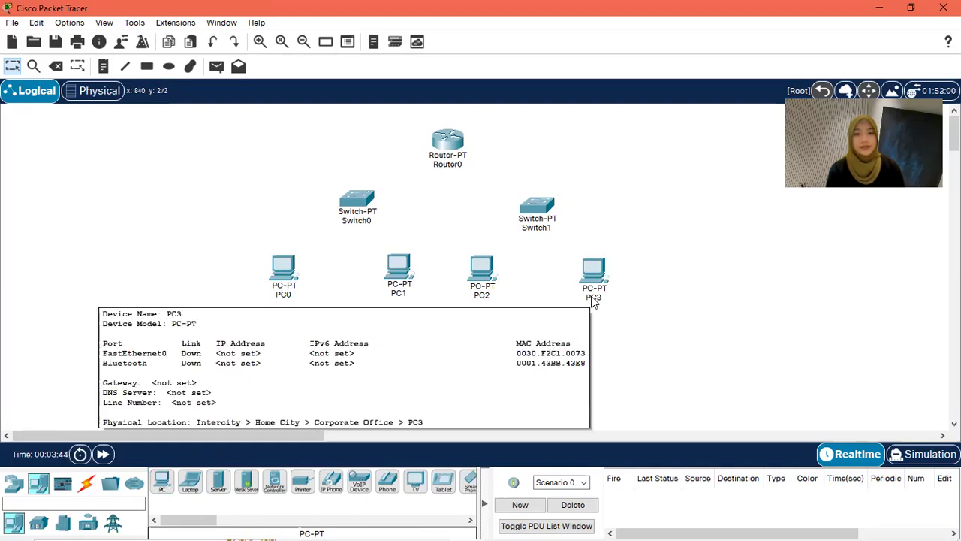
Step: Rename the two right-hand PCs from PC3 to PC4 and from PC2 to PC3
left_click(594, 297)
key("BackSpace")
type("4")
key("Return")
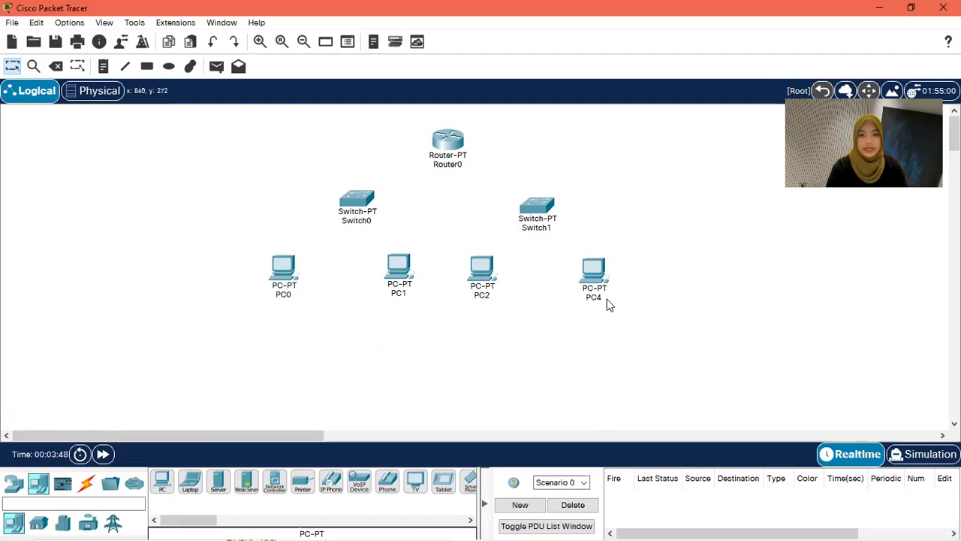
left_click(487, 295)
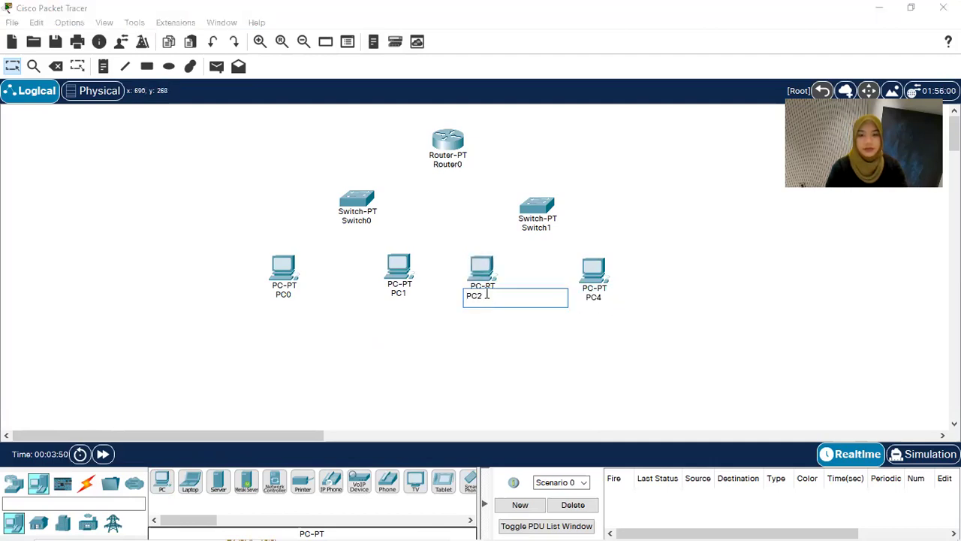
key("BackSpace")
type("3")
key("Return")
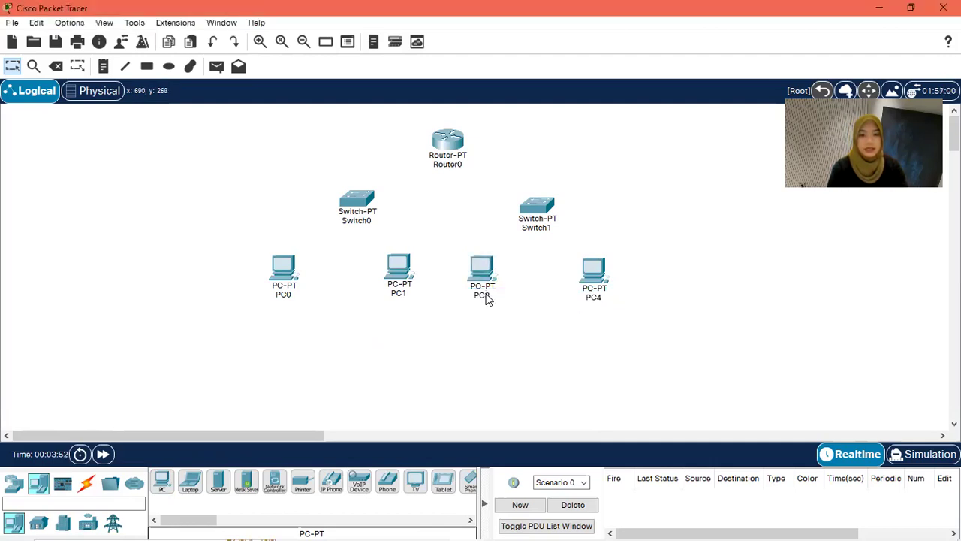
Step: Rename the two left-hand PCs from PC1 to PC2 and from PC0 to PC1
left_click(402, 294)
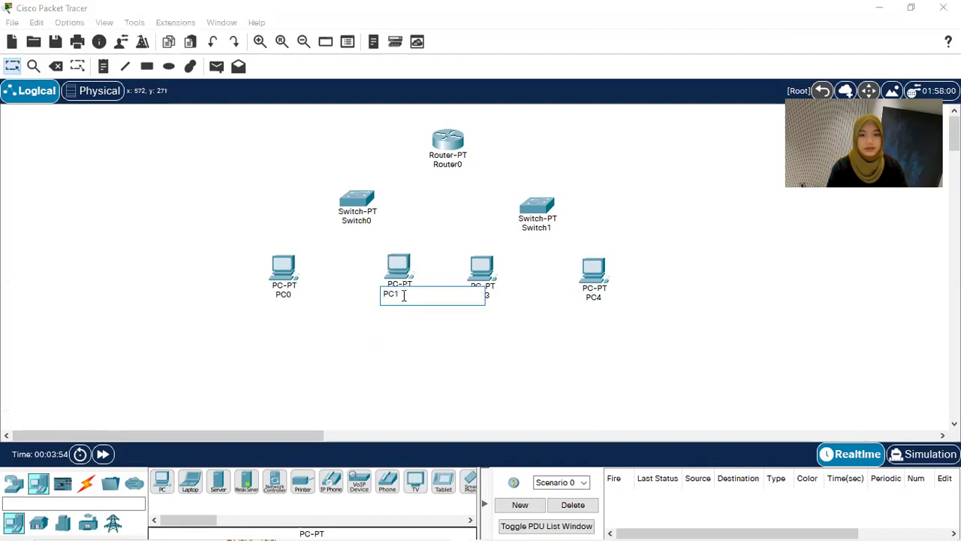
type("2")
key("Return")
left_click(290, 295)
key("BackSpace")
type("1")
key("Return")
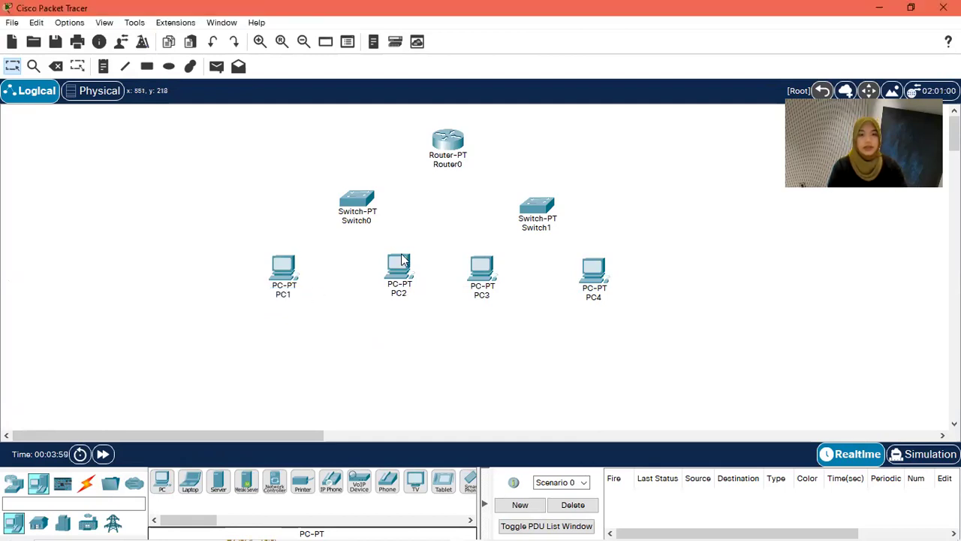
mouse_move(373, 526)
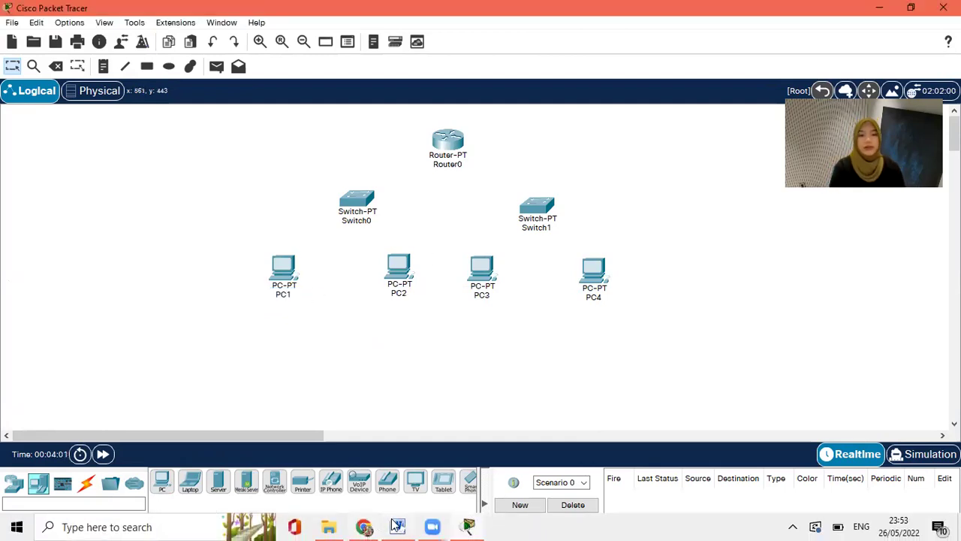
left_click(400, 470)
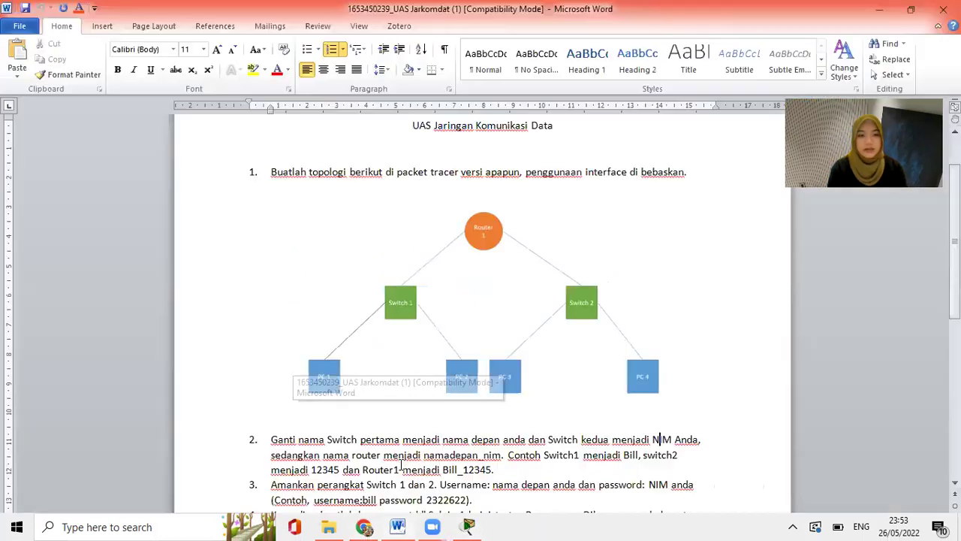
scroll(757, 317, "down", 3)
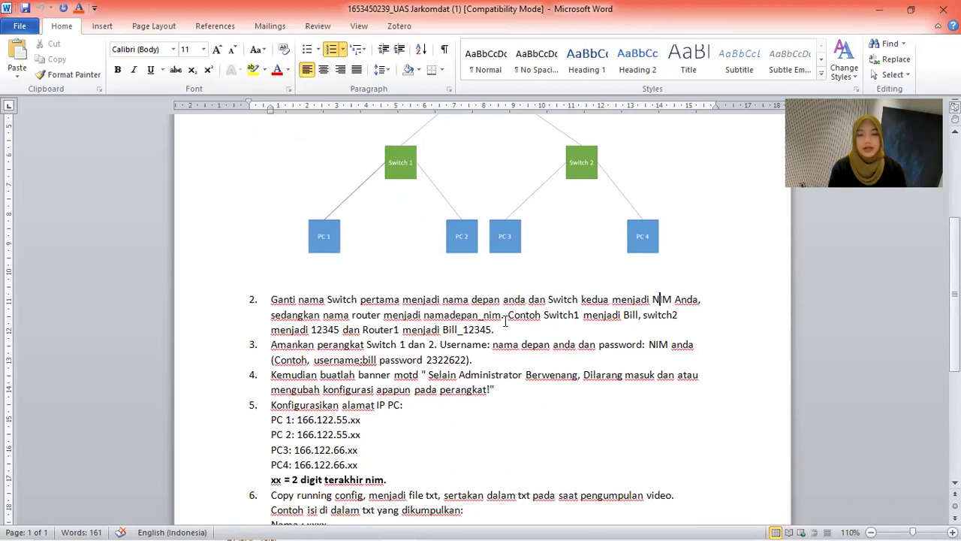
left_click(466, 526)
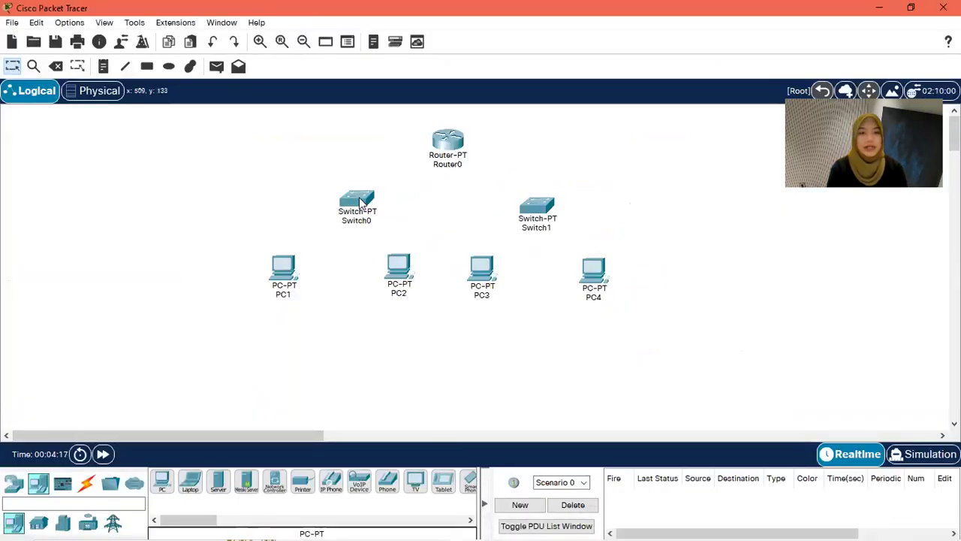
Step: In Switch0's CLI, run enable and conf t, then set the hostname to the student's first name
left_click(360, 201)
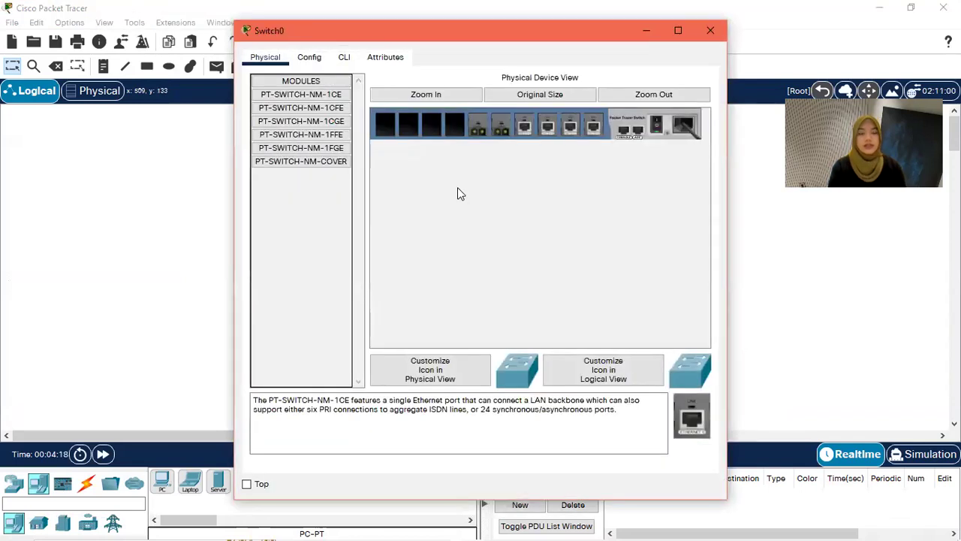
left_click(344, 60)
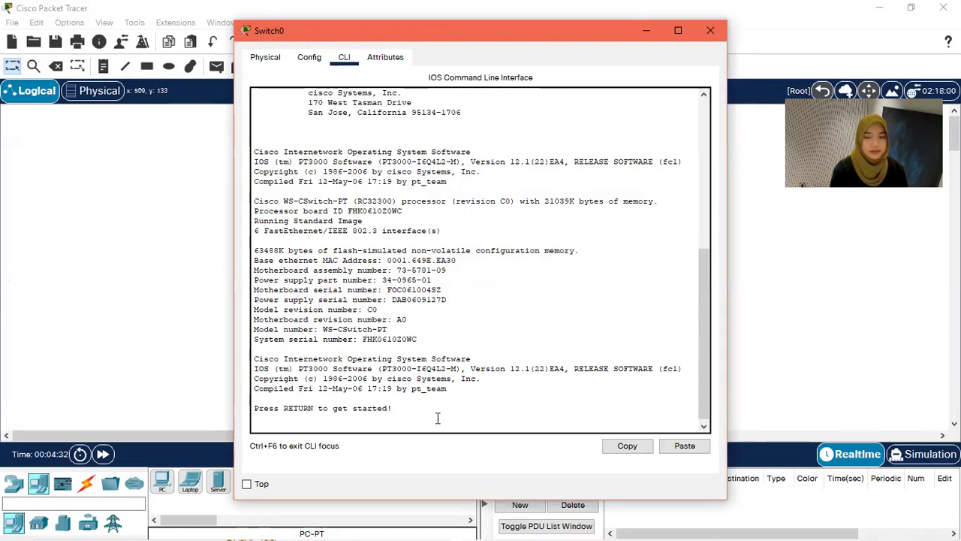
key("Return")
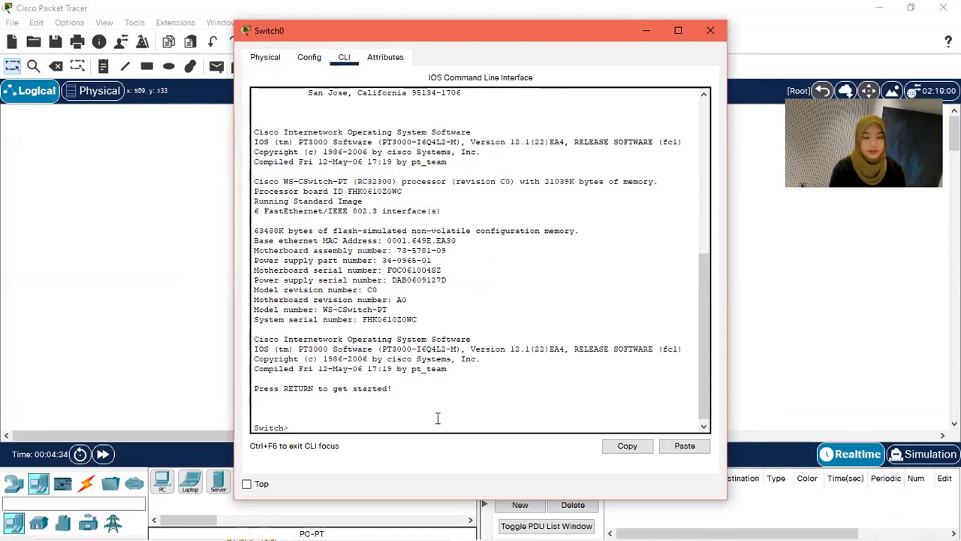
type("enab")
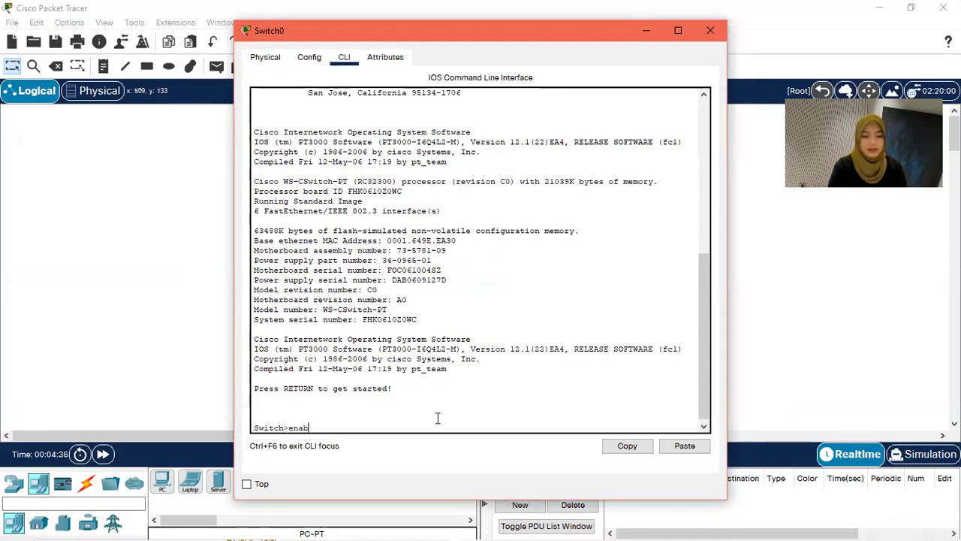
type("le")
key("Return")
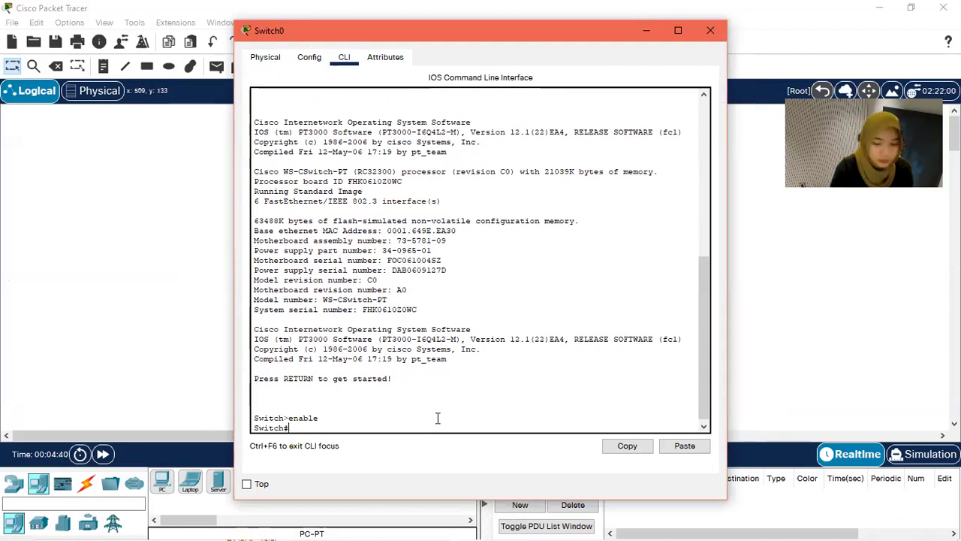
type("conf t")
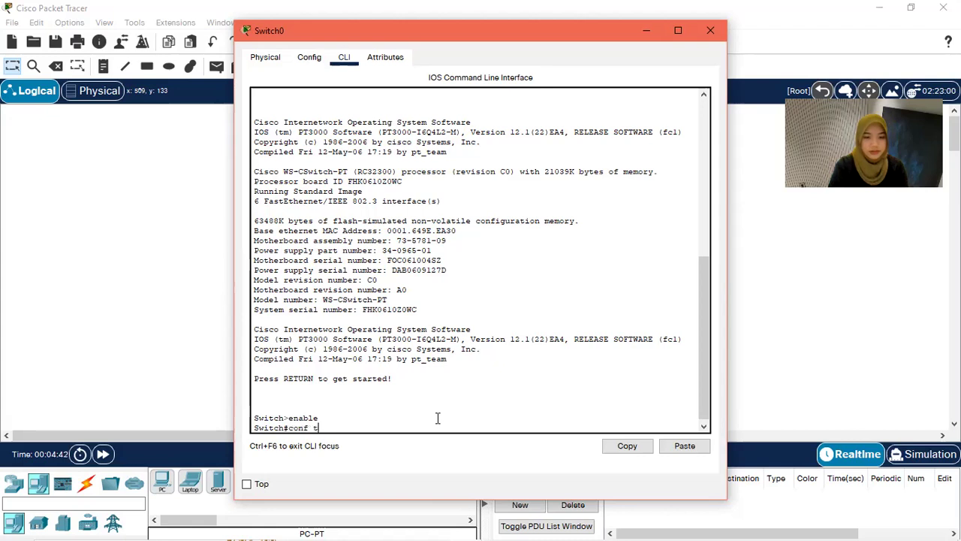
key("Return")
type("h")
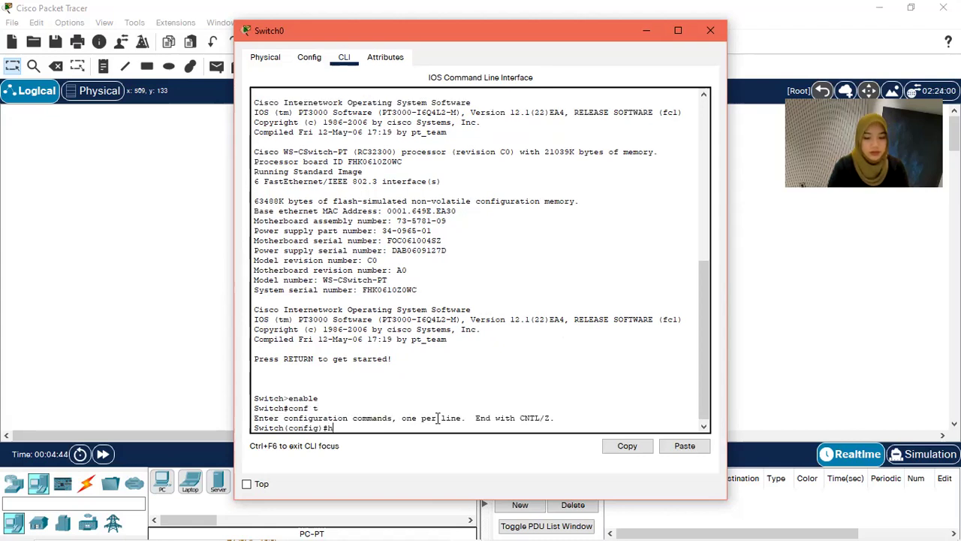
type("ostname Nadhira")
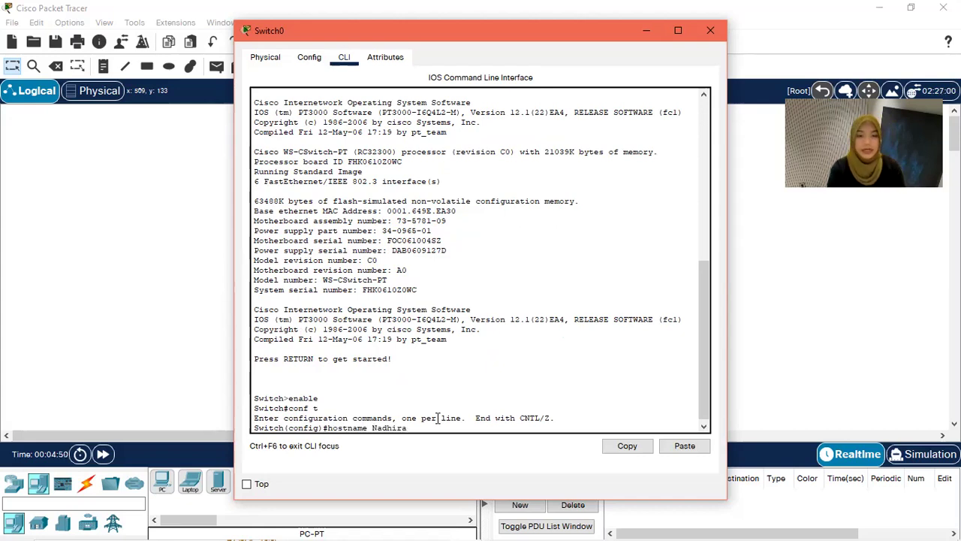
key("Return")
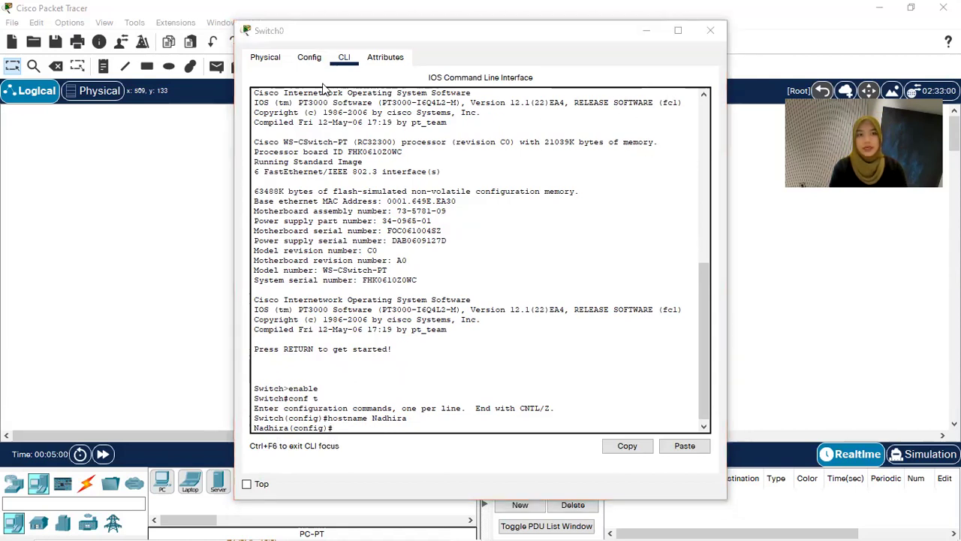
left_click_drag(311, 37, 318, 83)
Step: In Switch1's CLI, run enable and conf t, then set the hostname to the student ID number
left_click(721, 80)
left_click(548, 217)
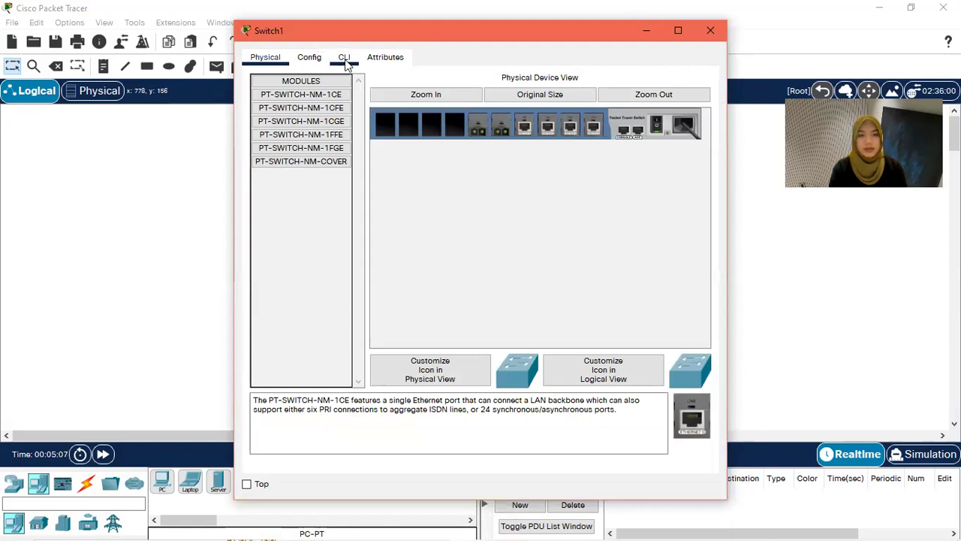
left_click(345, 60)
key("Return")
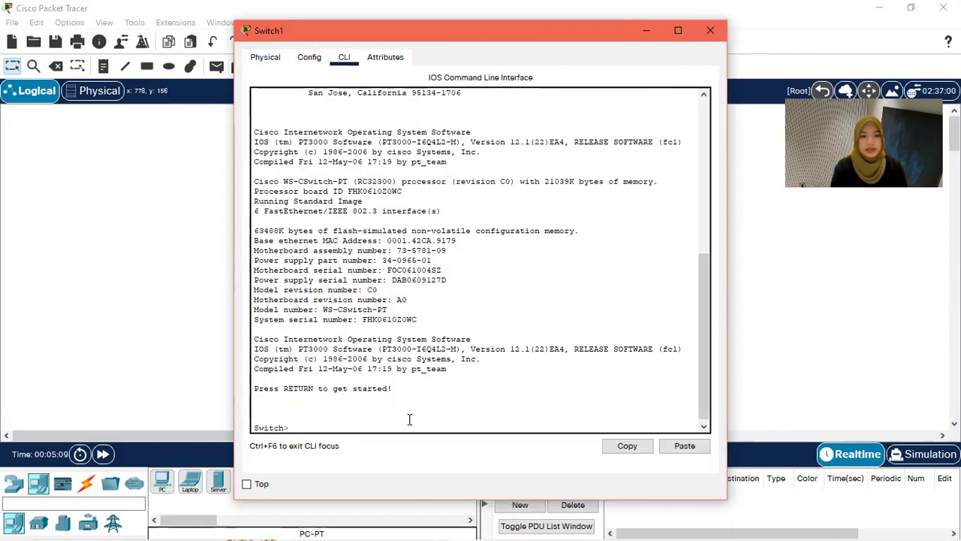
type("enable")
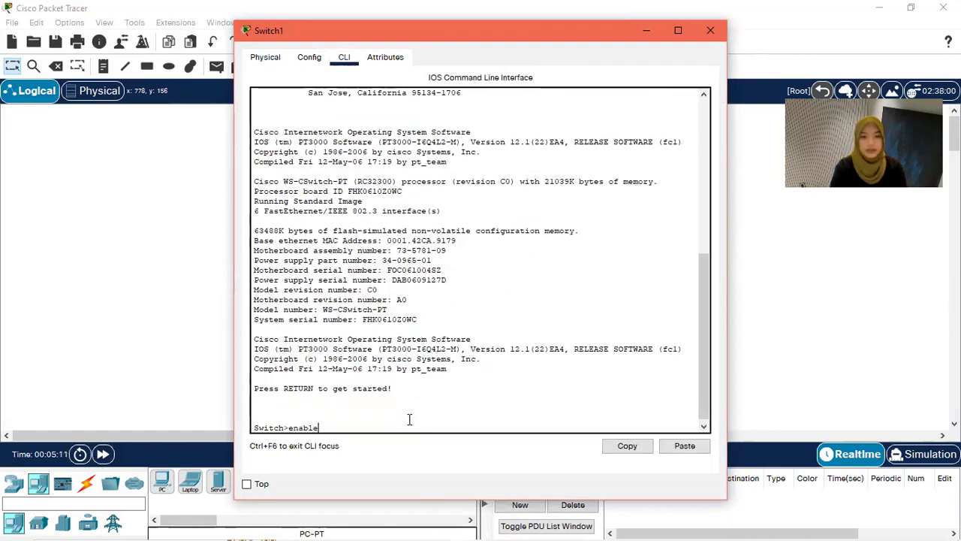
key("Return")
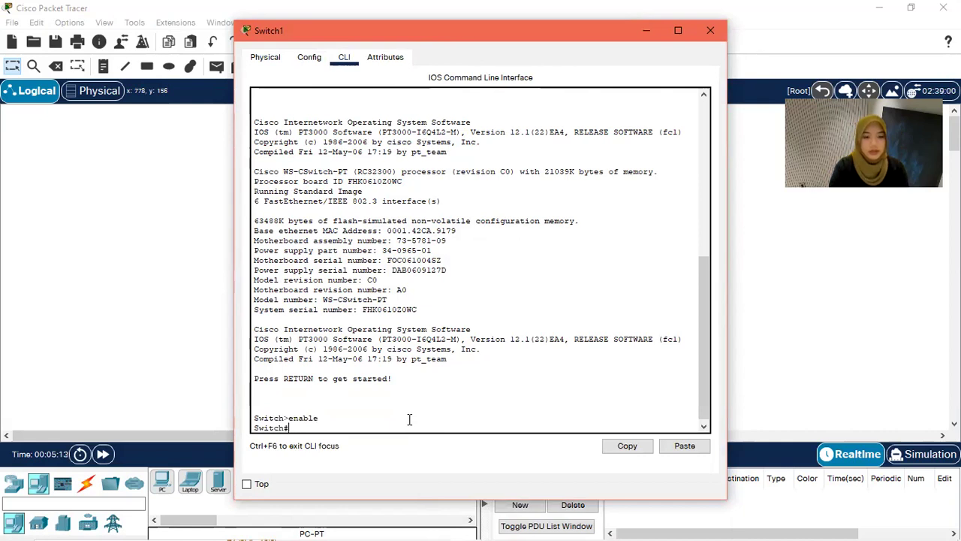
key("BackSpace")
key("BackSpace")
key("BackSpace")
type("conf t")
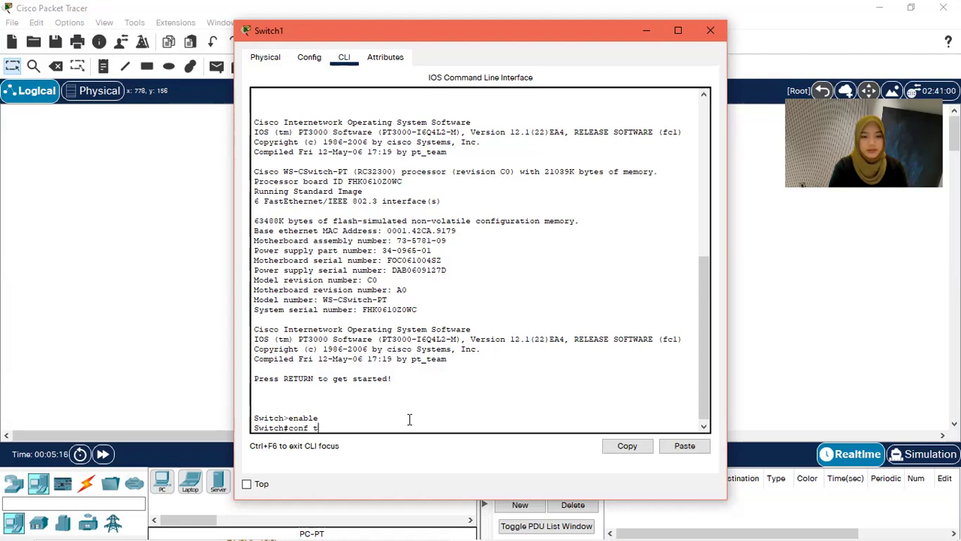
key("Return")
type("hostname ")
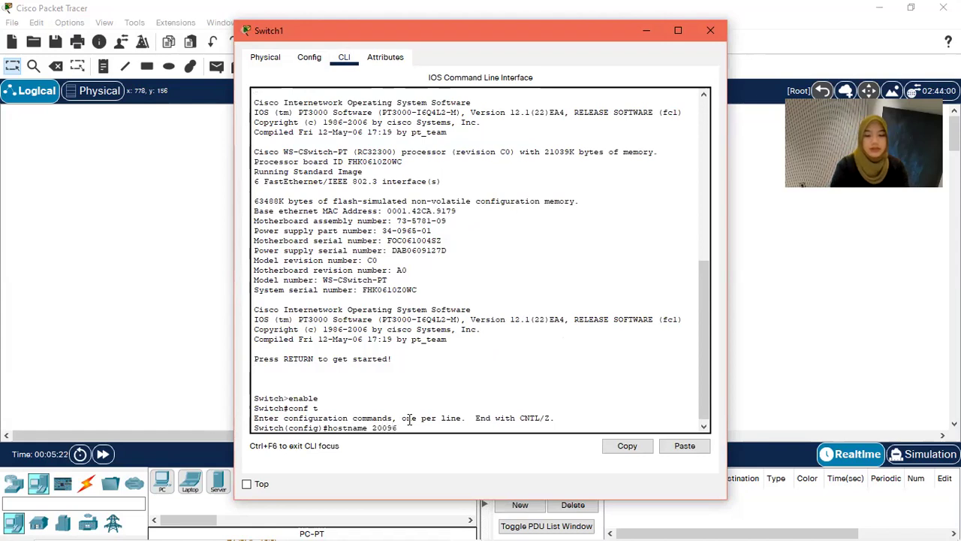
key("Return")
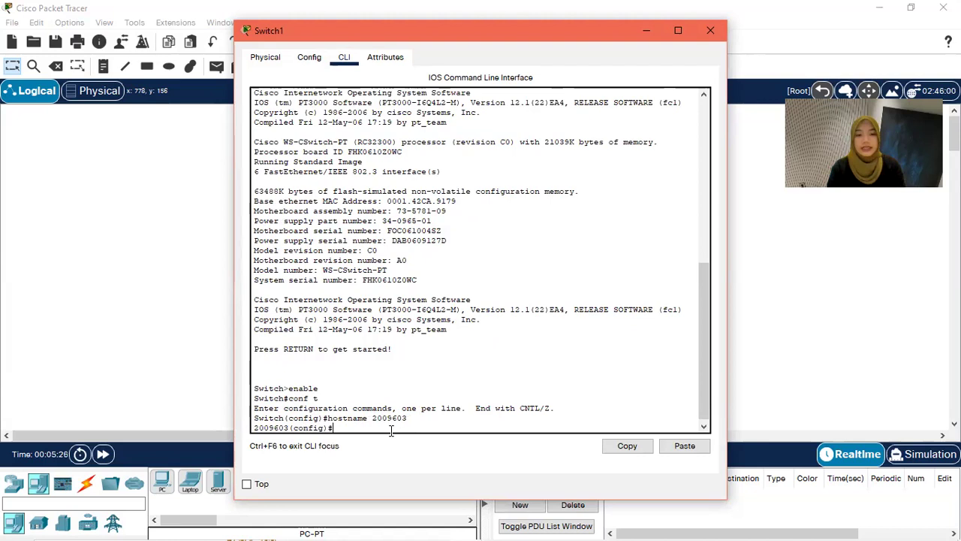
left_click(718, 34)
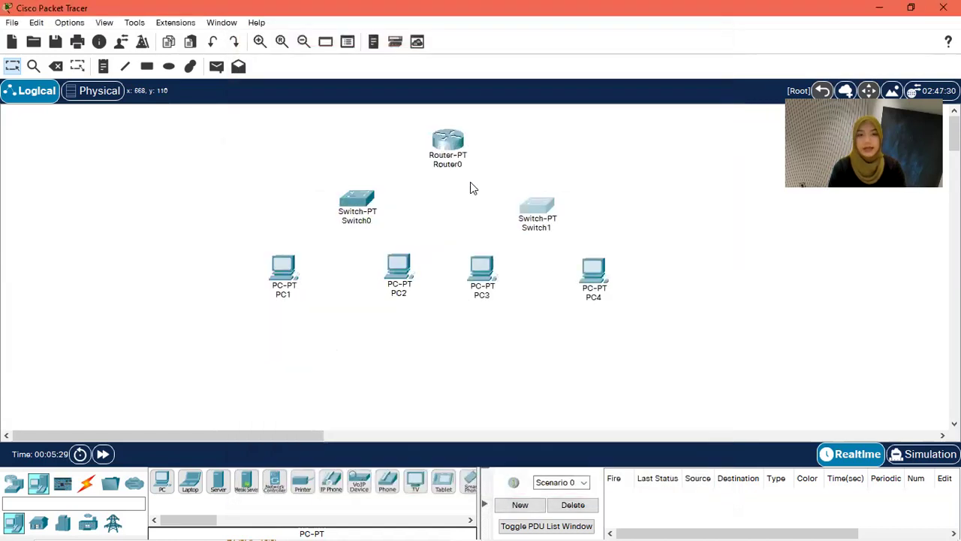
Step: Relabel the two switches on the canvas with the student's first name and student ID, then select Router0
left_click(368, 223)
left_click_drag(369, 223, 333, 225)
type("Nadhira")
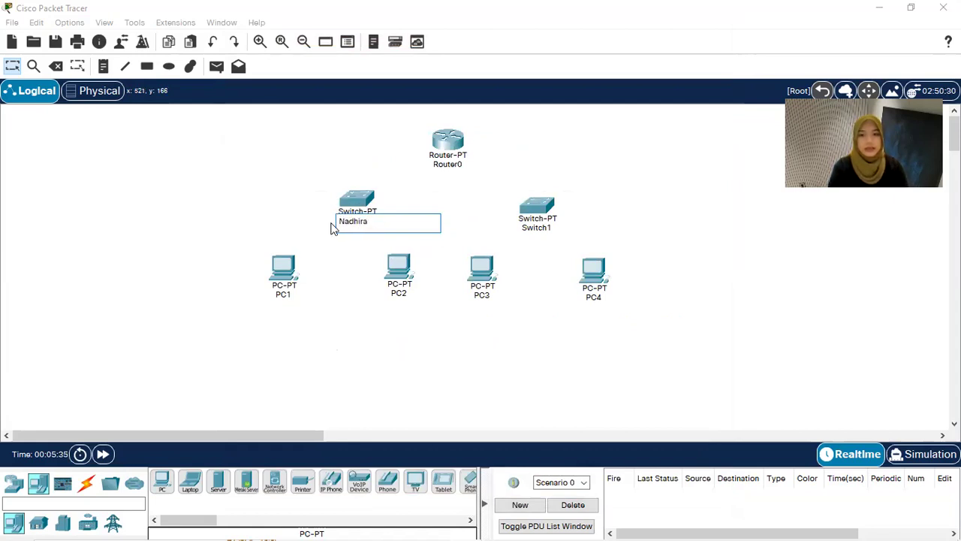
left_click(549, 171)
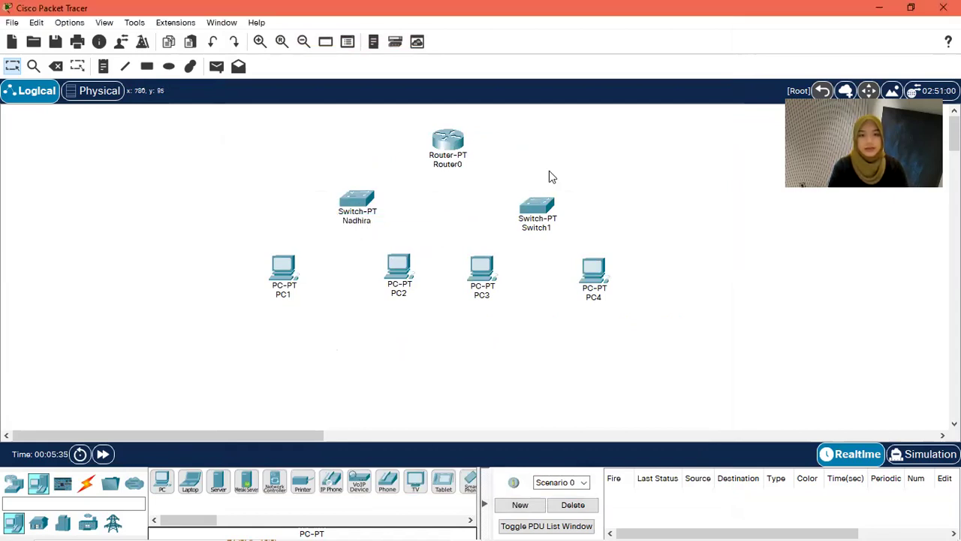
left_click(551, 227)
left_click_drag(556, 228, 498, 232)
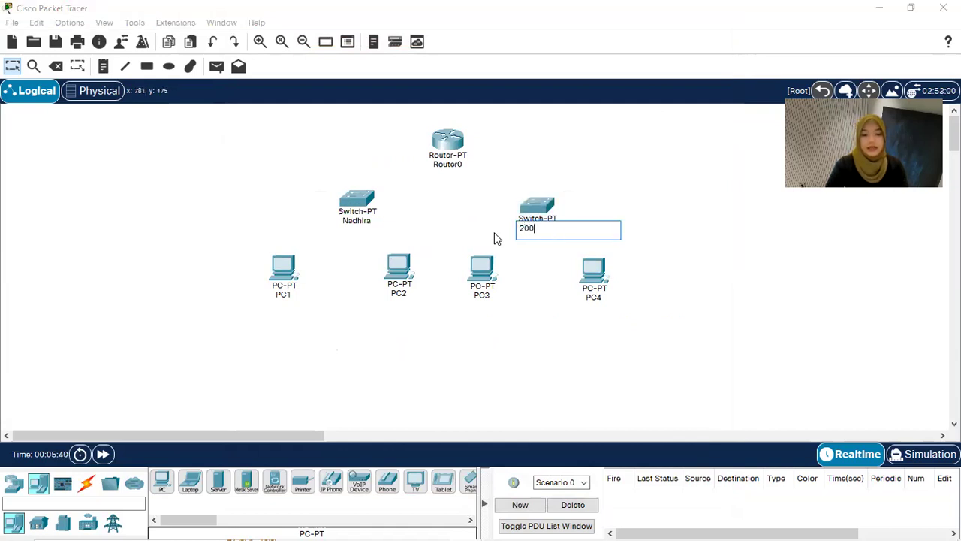
key("Return")
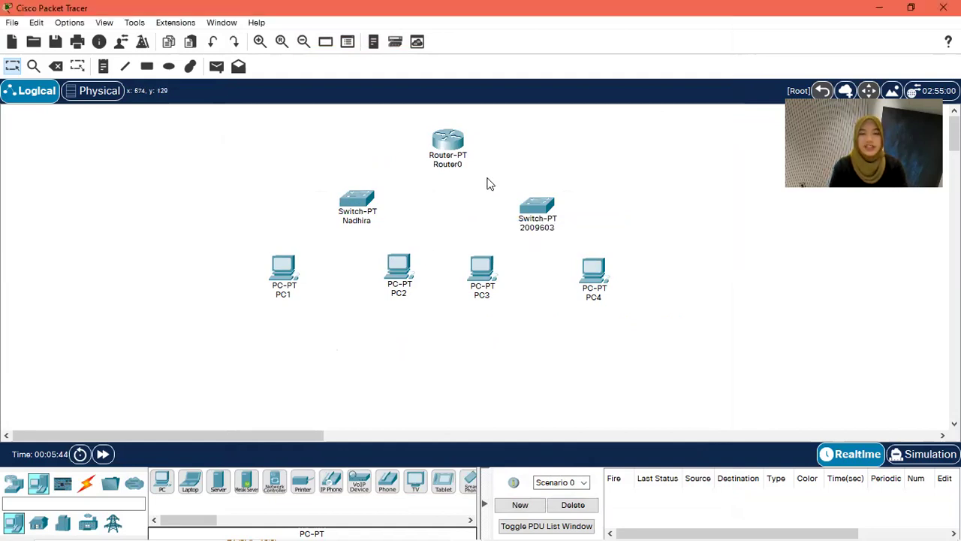
left_click(448, 146)
Step: In Router0's CLI, decline setup, run enable and conf t, and set hostname to name_ID
left_click(344, 59)
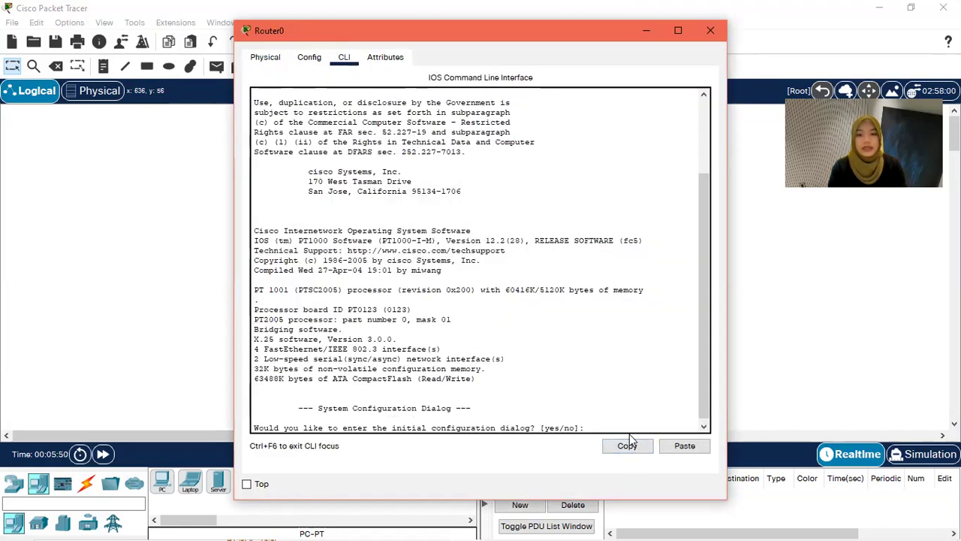
type("no")
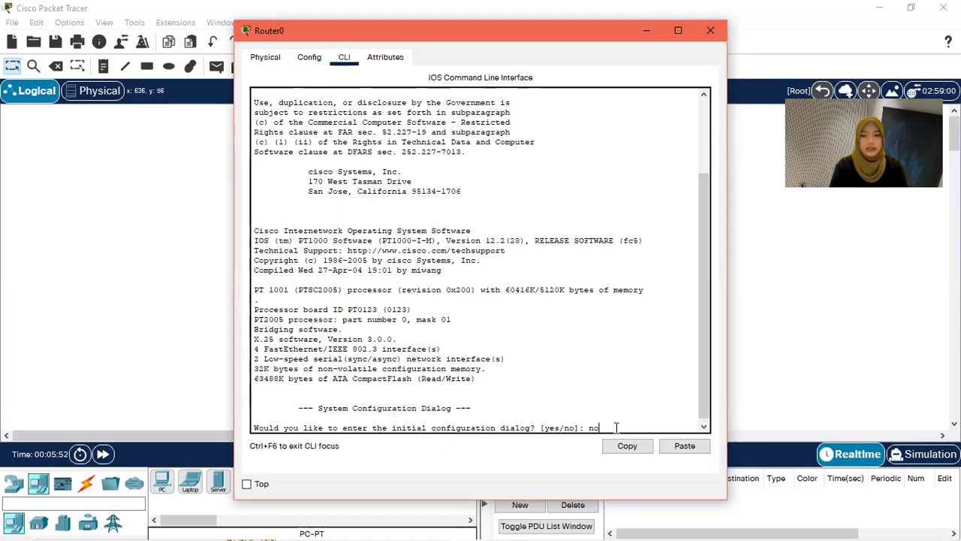
key("Return")
key("Return")
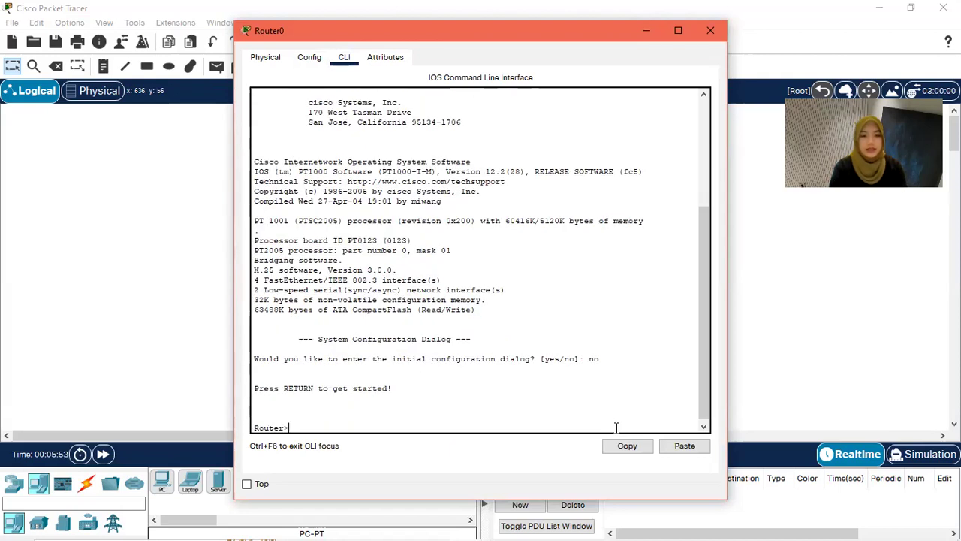
type("enable")
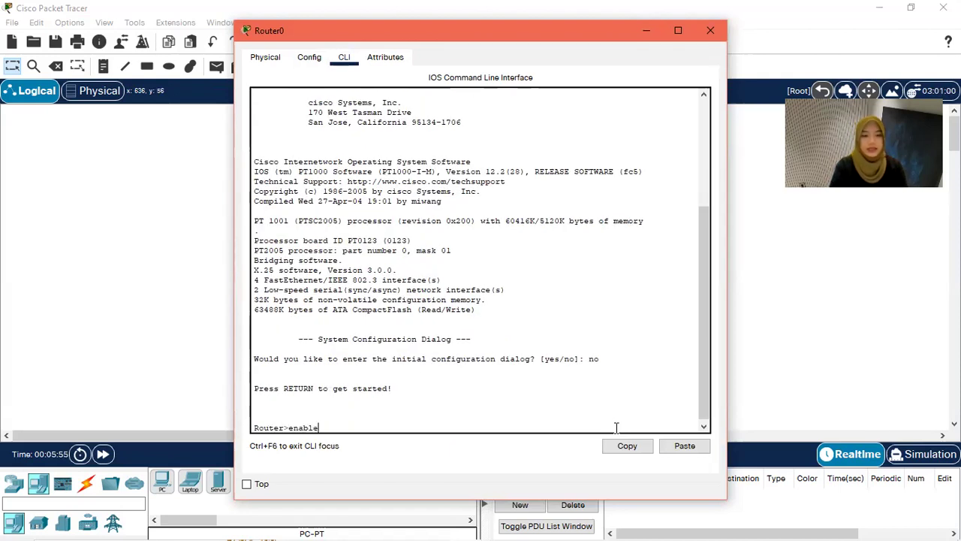
key("Return")
type("conf t")
key("Return")
type("hostname Nadhira_2")
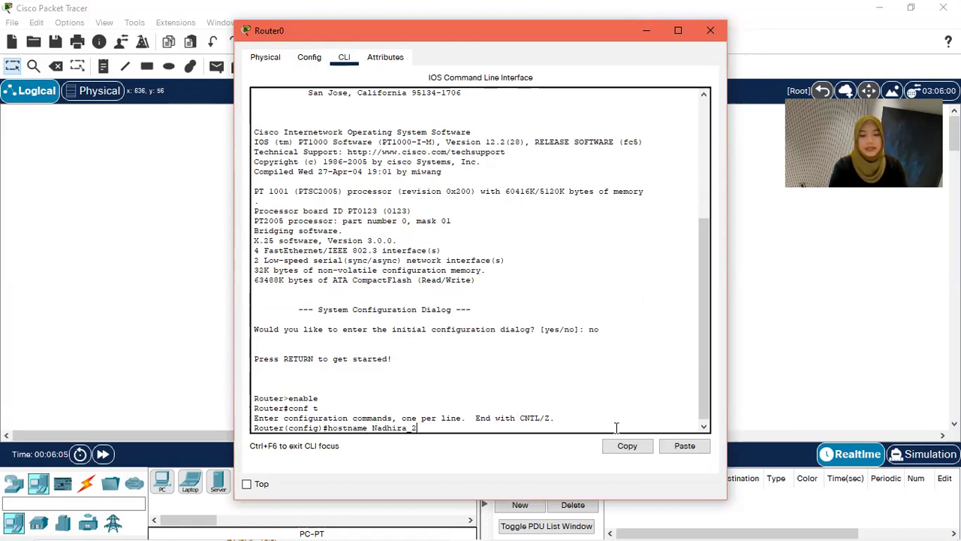
type("03")
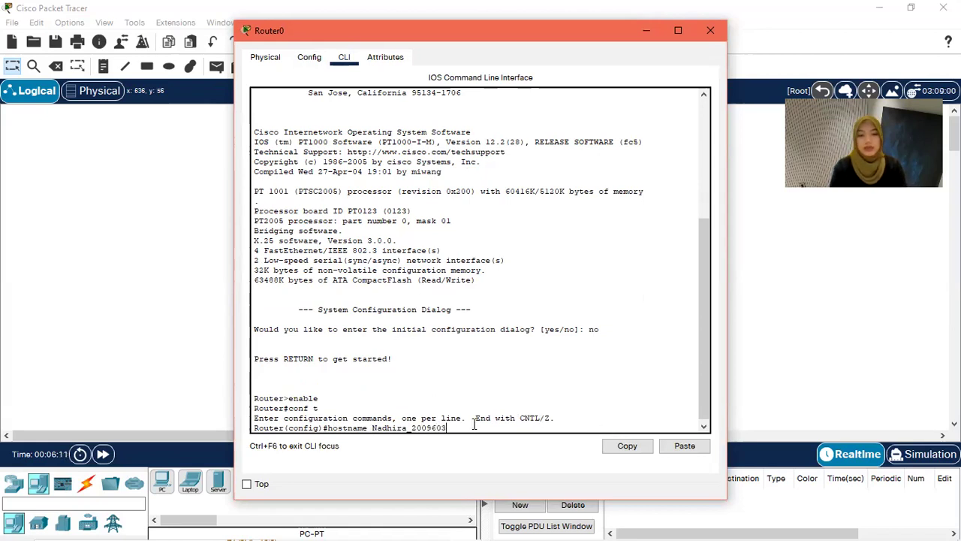
key("Return")
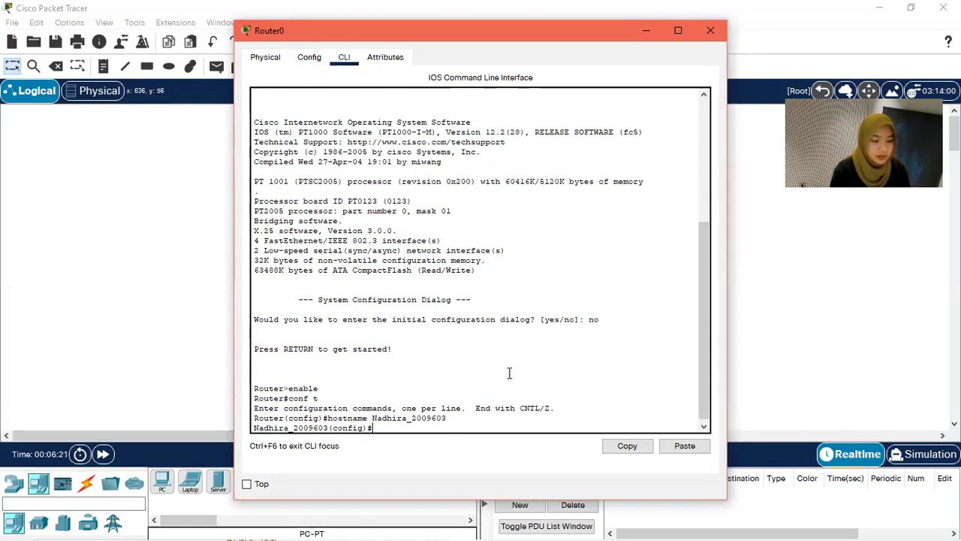
left_click(710, 31)
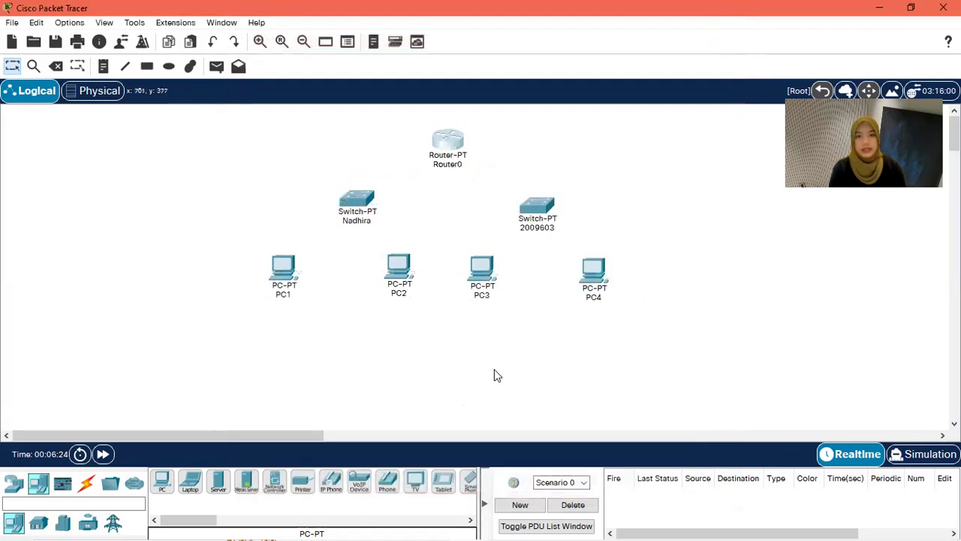
mouse_move(406, 526)
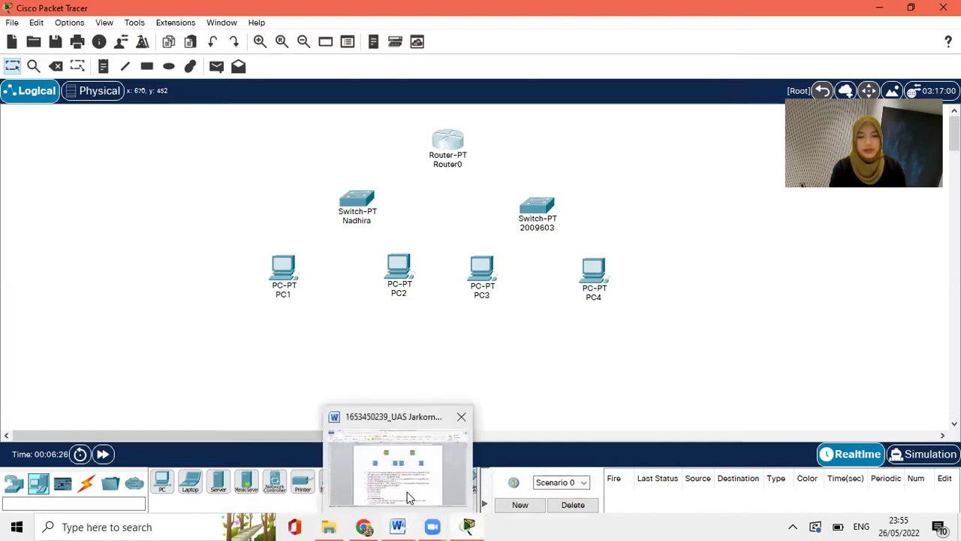
left_click(409, 481)
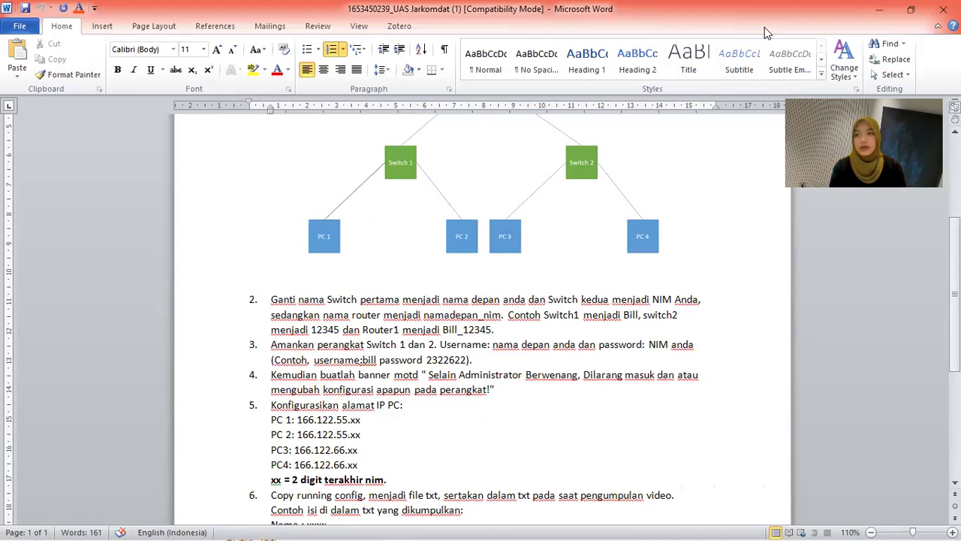
left_click(879, 8)
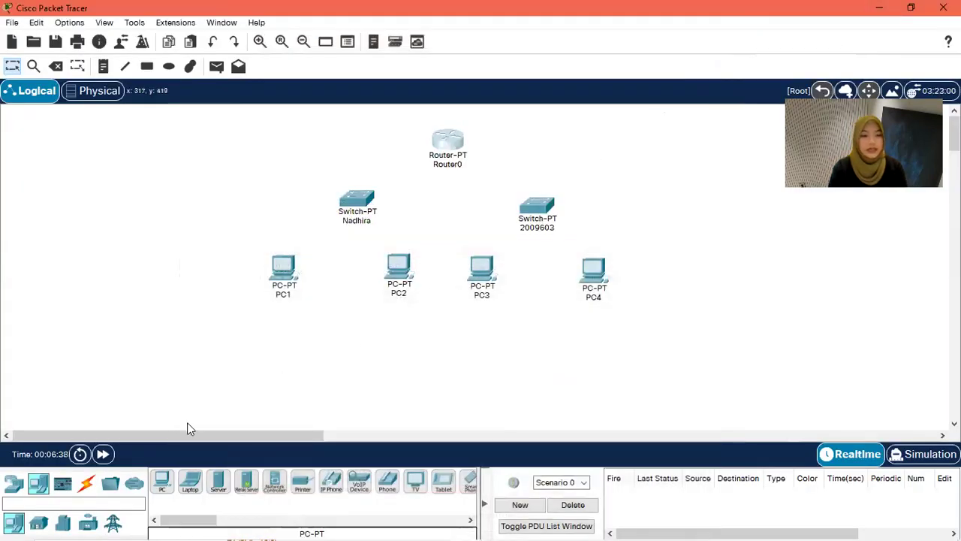
Step: Cable PC1 and PC2 FastEthernet0 to the first switch's Fa0/1 and Fa1/1 with straight-through copper
left_click(88, 484)
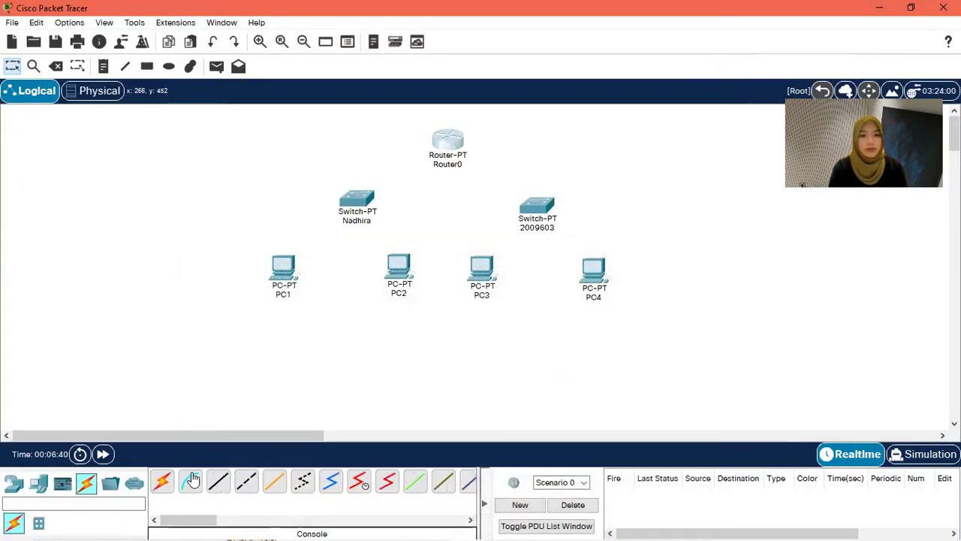
left_click(215, 485)
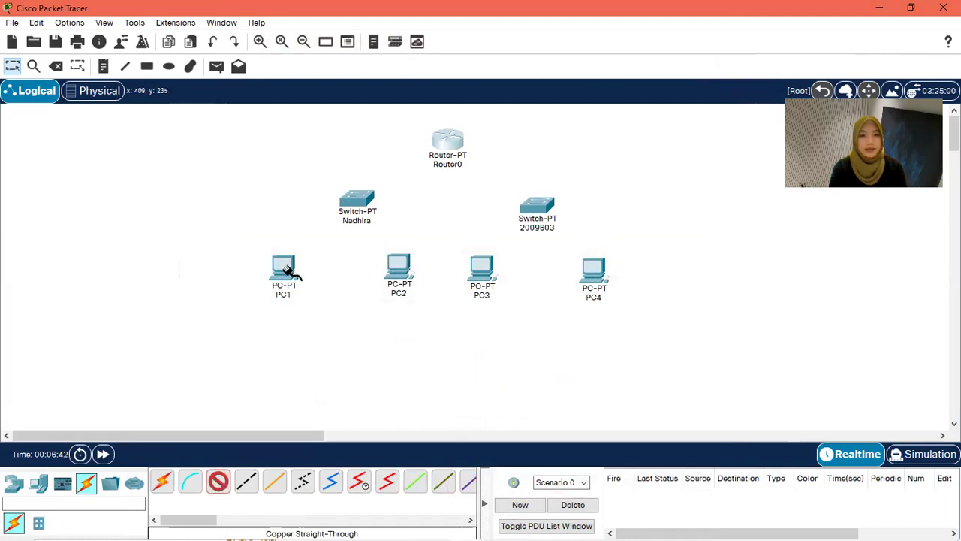
left_click(284, 268)
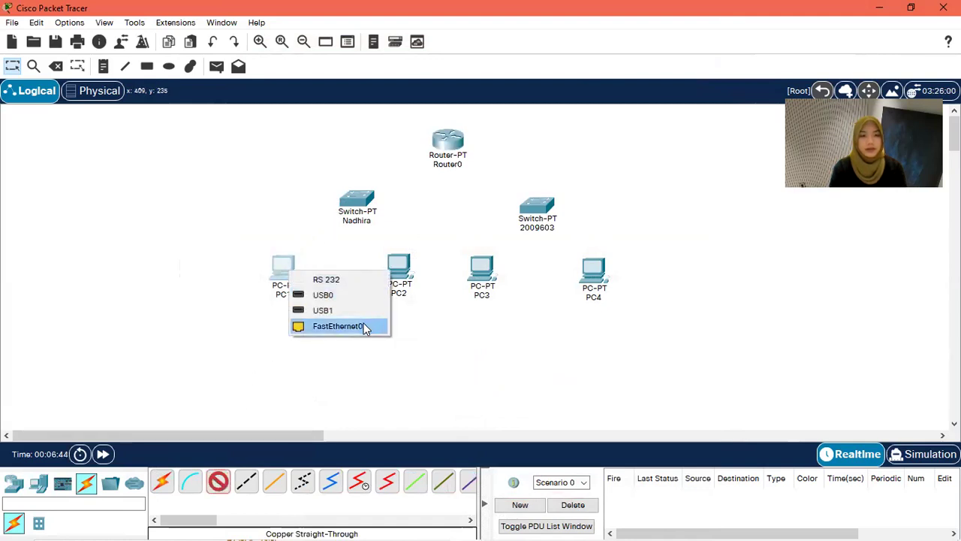
left_click(367, 326)
left_click(350, 200)
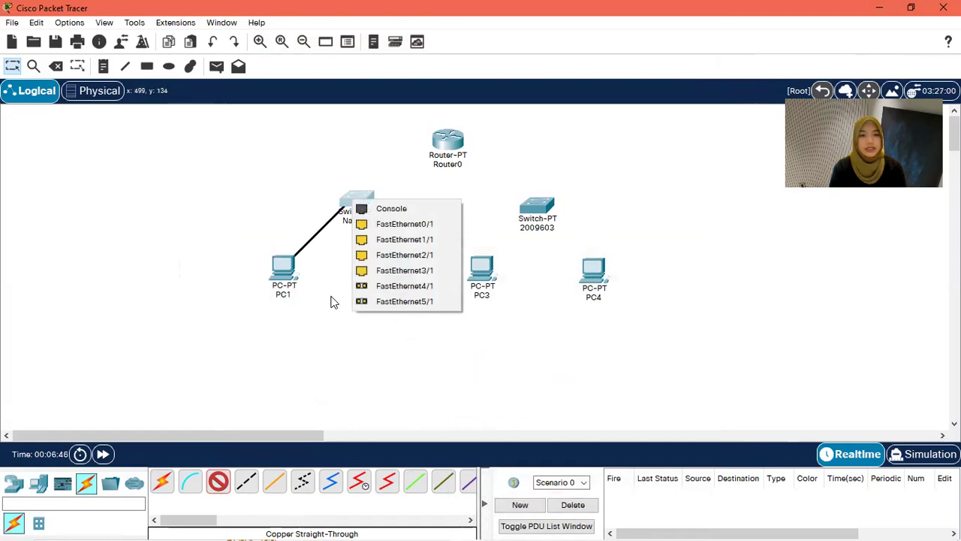
left_click(412, 224)
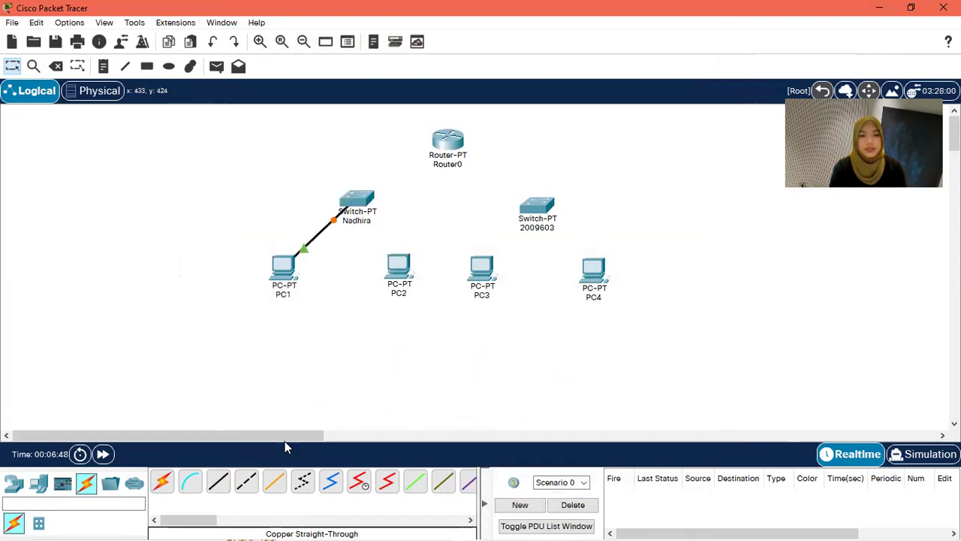
left_click(217, 485)
left_click(397, 264)
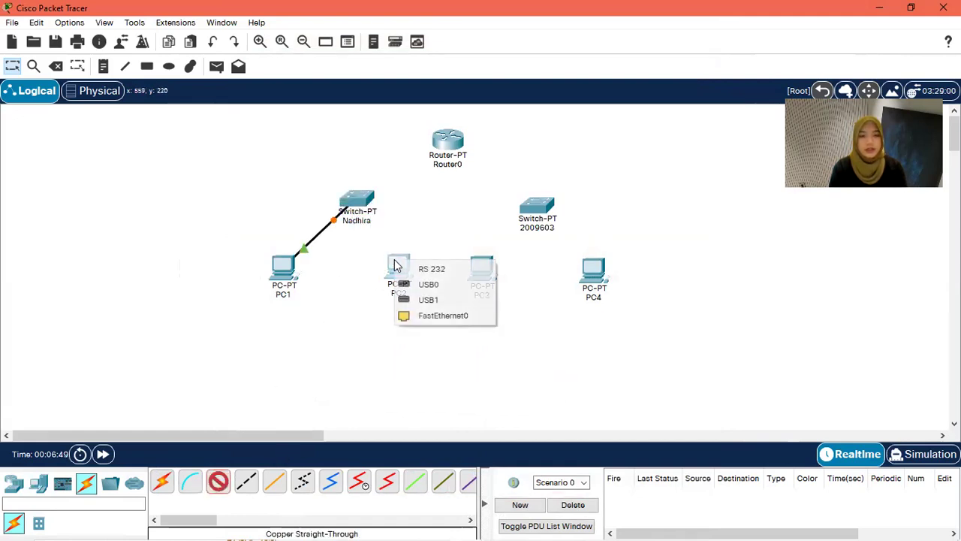
left_click(435, 314)
left_click(359, 199)
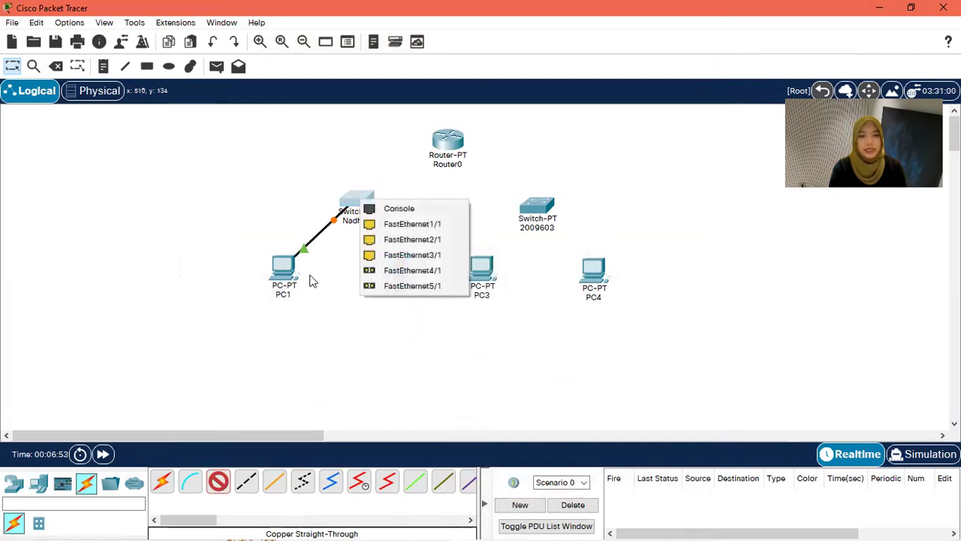
left_click(421, 223)
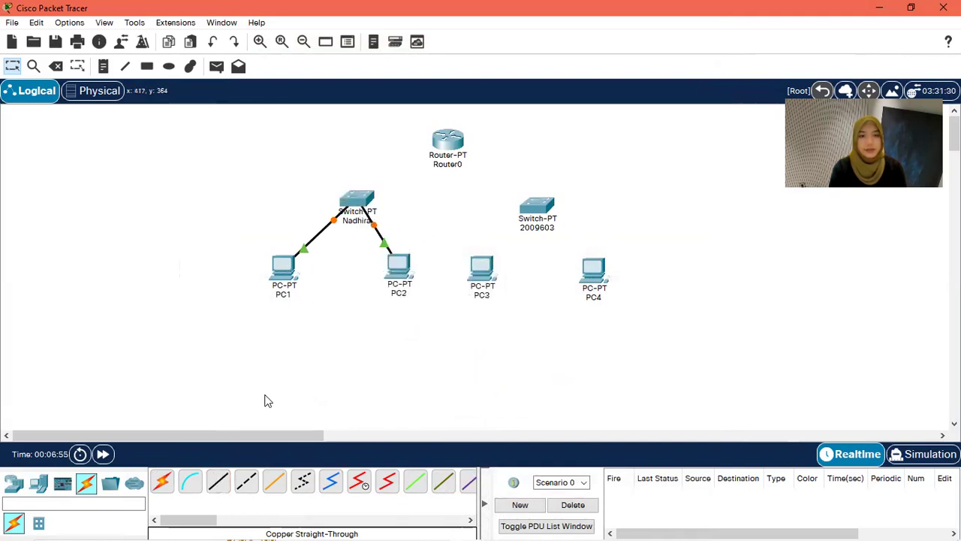
Step: Cable PC3 and PC4 FastEthernet0 to the second switch's Fa0/1 and Fa1/1 with straight-through copper
left_click(218, 487)
left_click(484, 271)
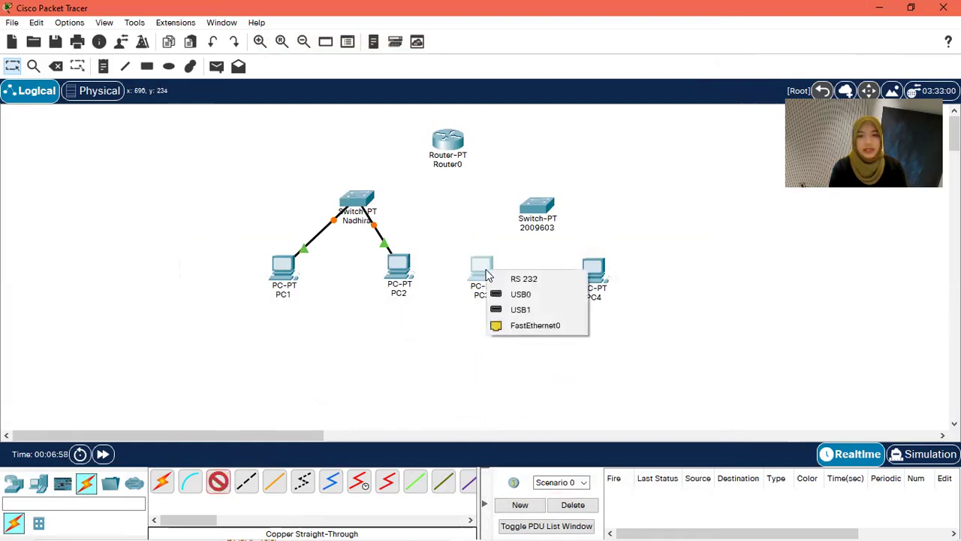
left_click(560, 325)
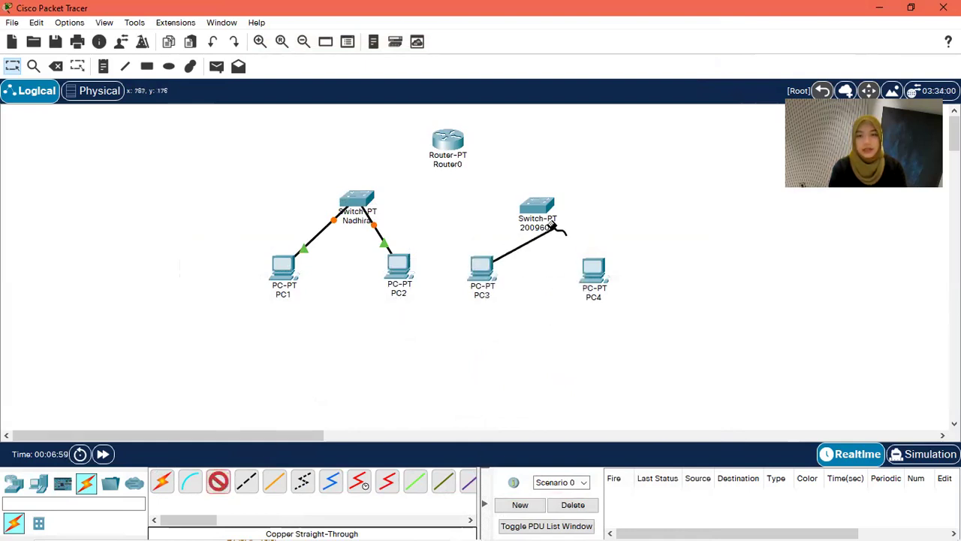
left_click(539, 209)
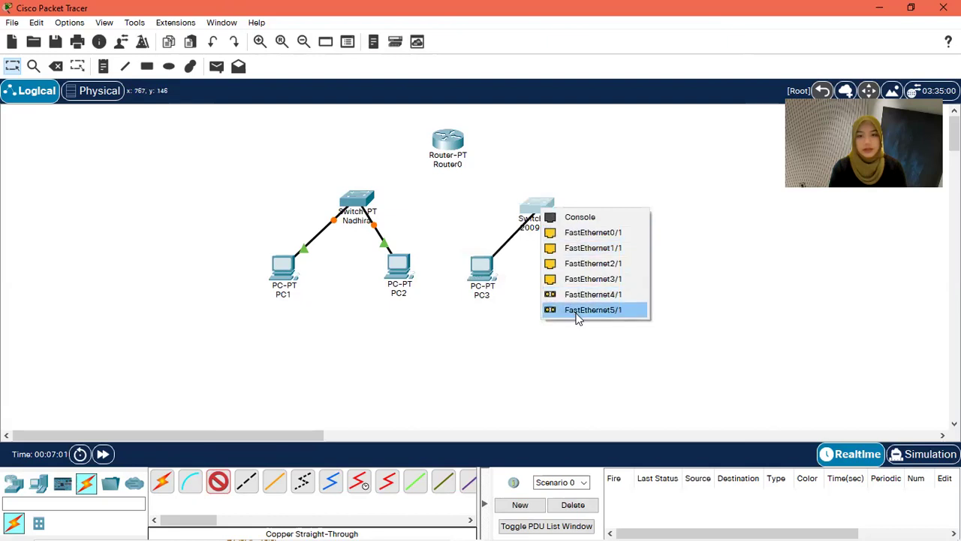
left_click(556, 234)
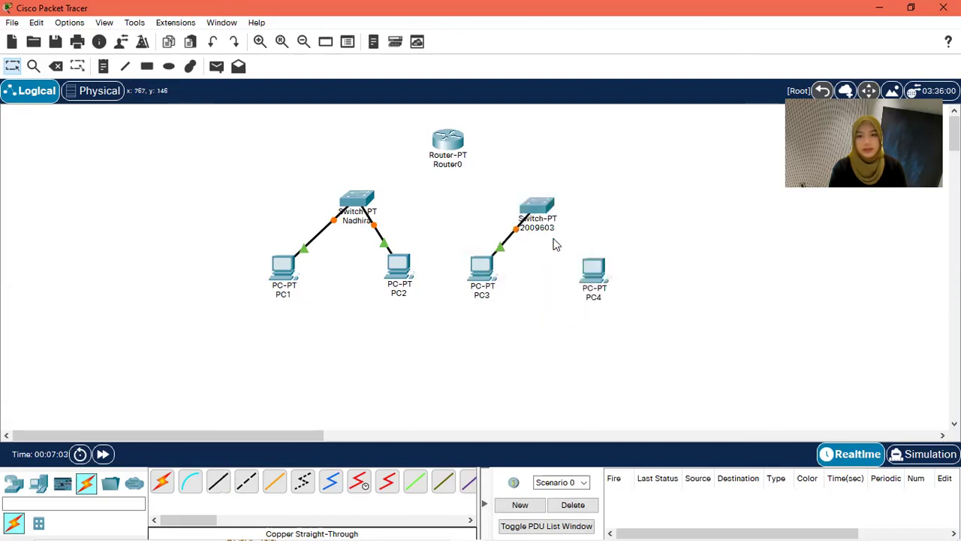
left_click(222, 484)
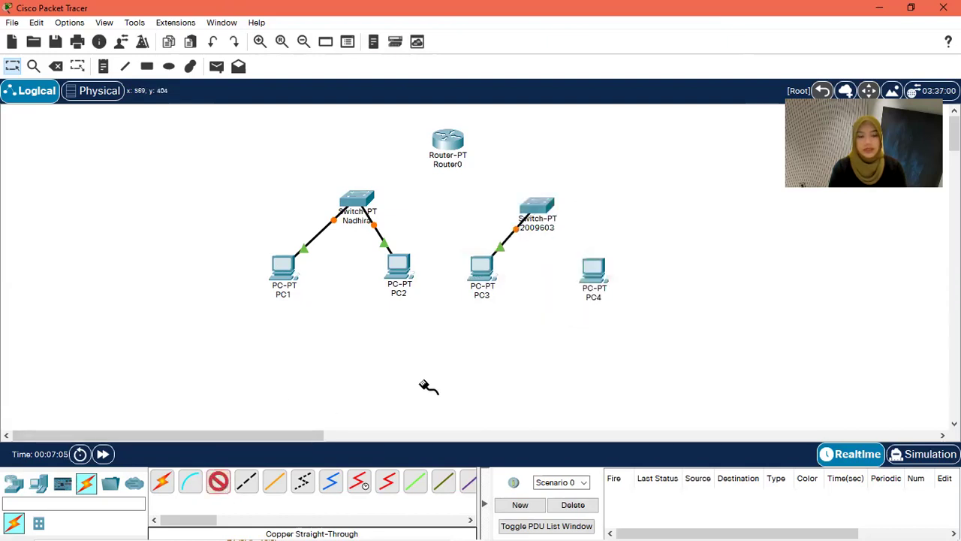
left_click(593, 278)
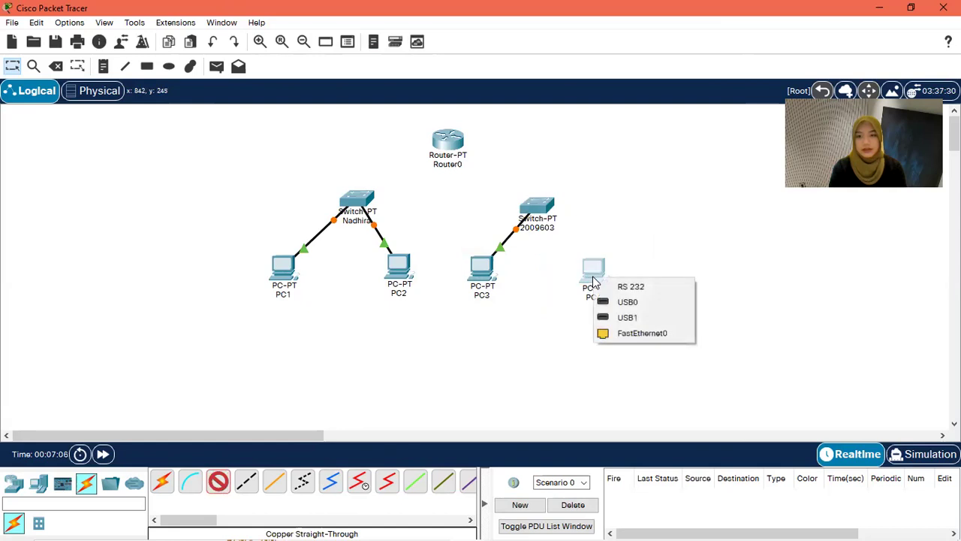
left_click(659, 333)
left_click(536, 207)
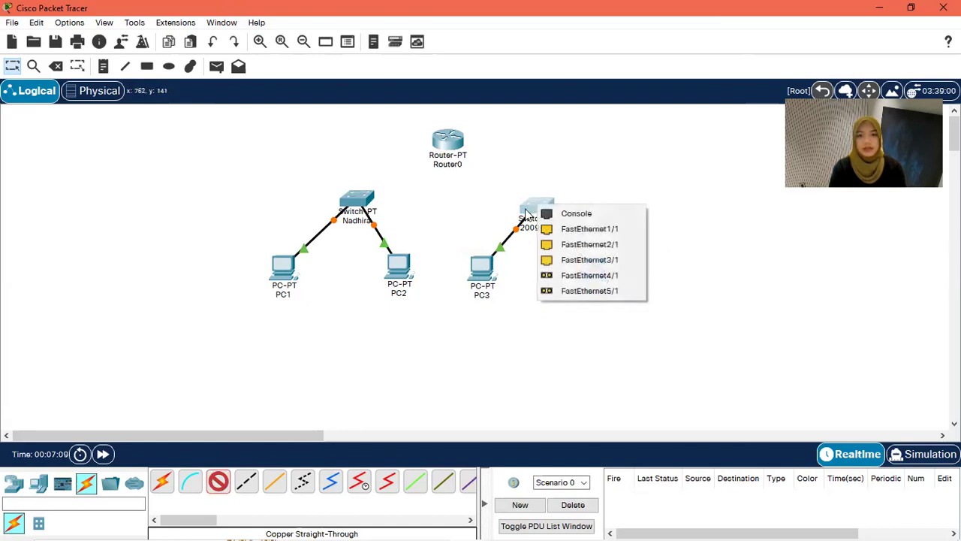
left_click(589, 229)
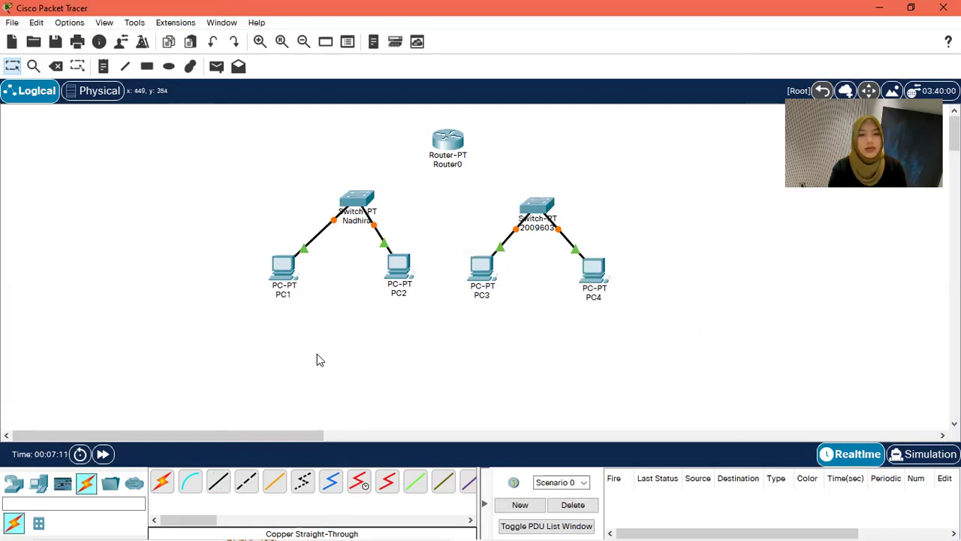
left_click(217, 482)
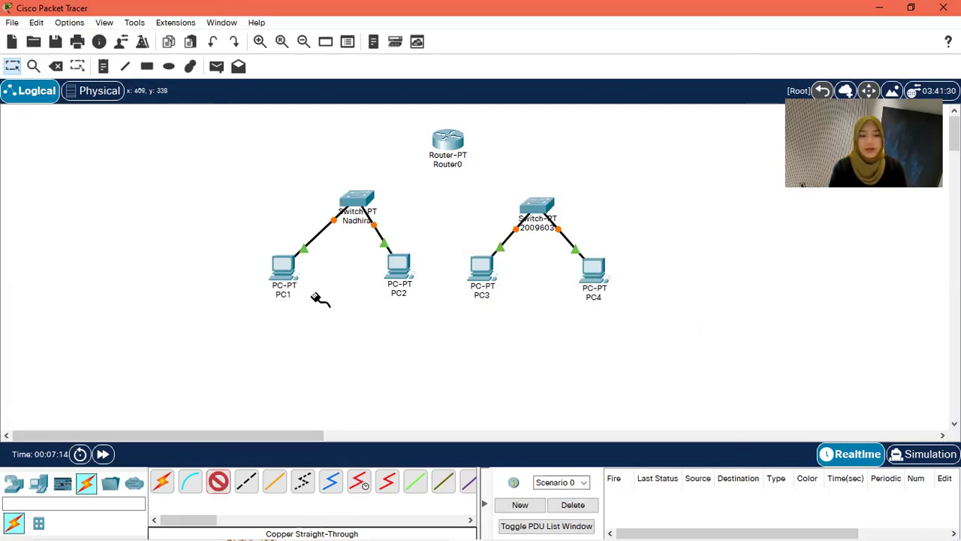
Step: Connect the left switch's FastEthernet2/1 to Router0's FastEthernet0/0 with a straight-through cable
left_click(354, 200)
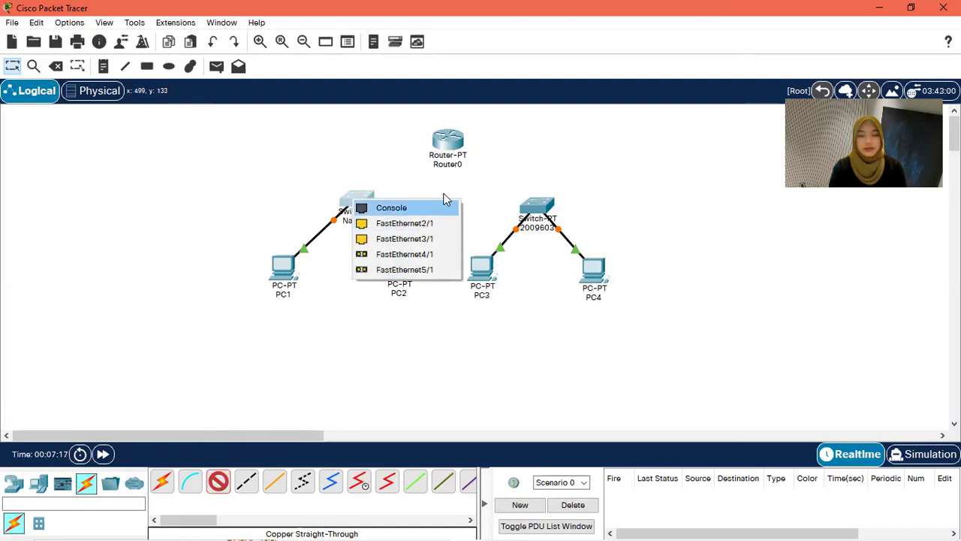
left_click(632, 194)
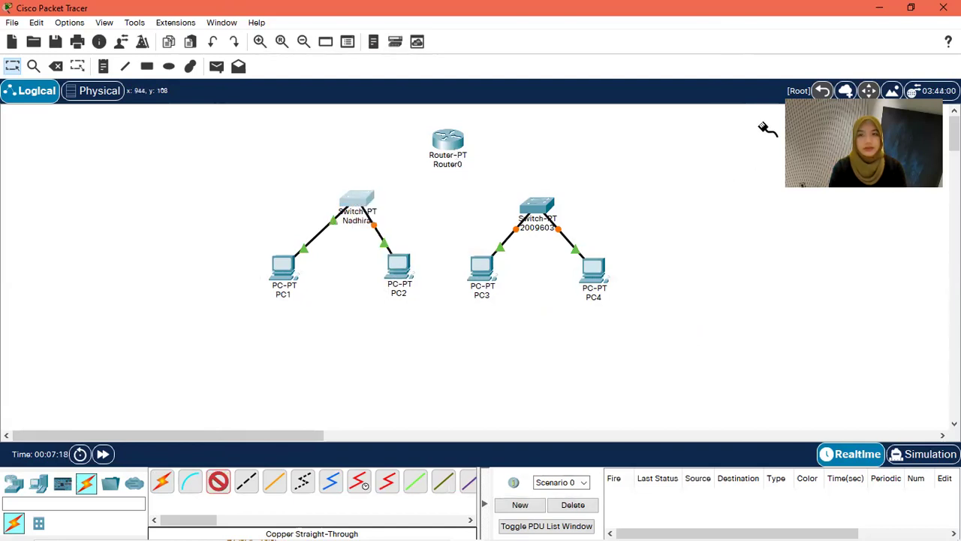
left_click(447, 143)
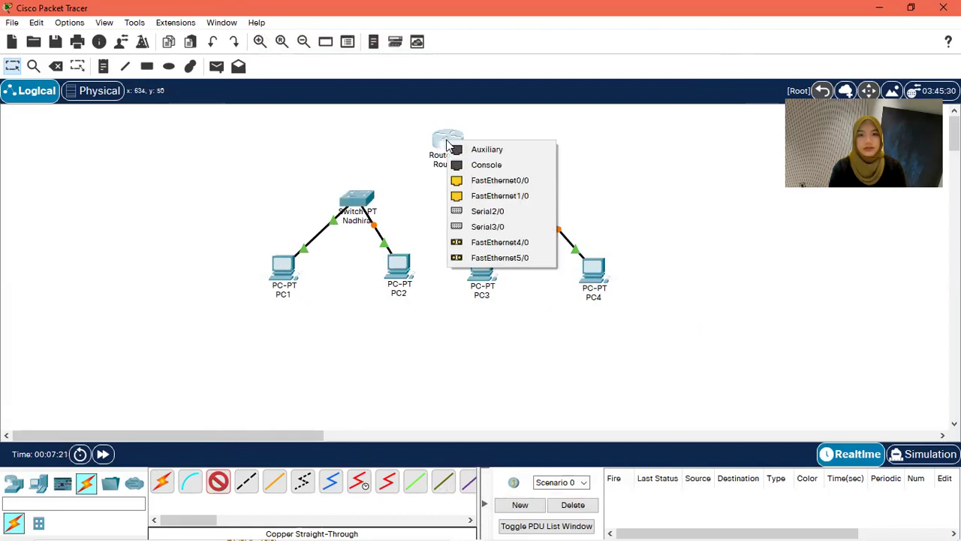
left_click(346, 198)
left_click(346, 198)
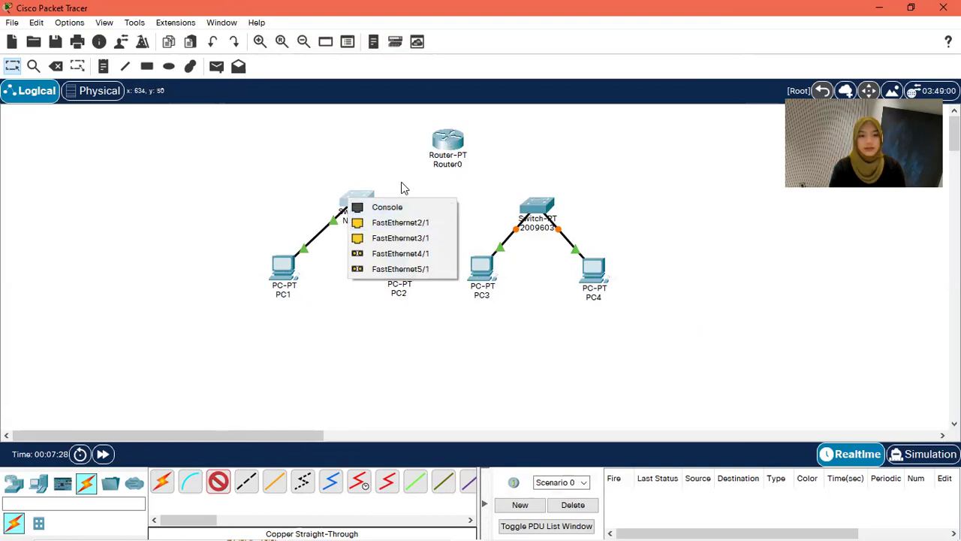
left_click(409, 223)
left_click(447, 143)
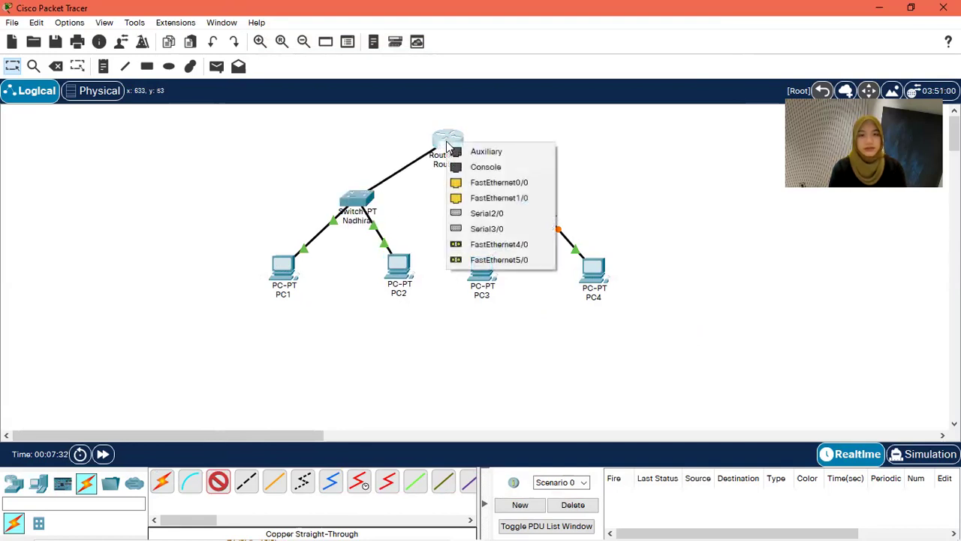
left_click(500, 184)
Step: Connect the right switch's FastEthernet0/1 to Router0's FastEthernet1/0 with a straight-through cable
left_click(218, 481)
left_click(544, 207)
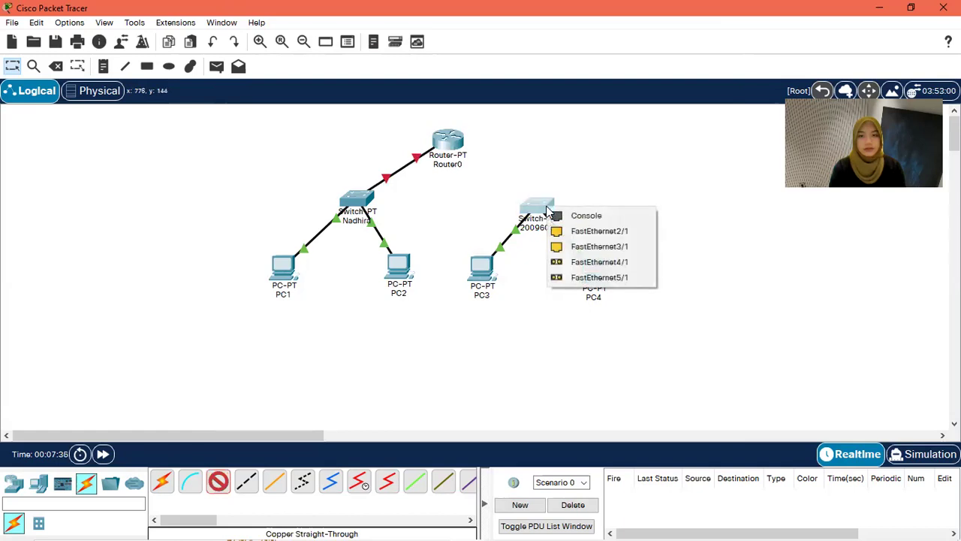
left_click(584, 228)
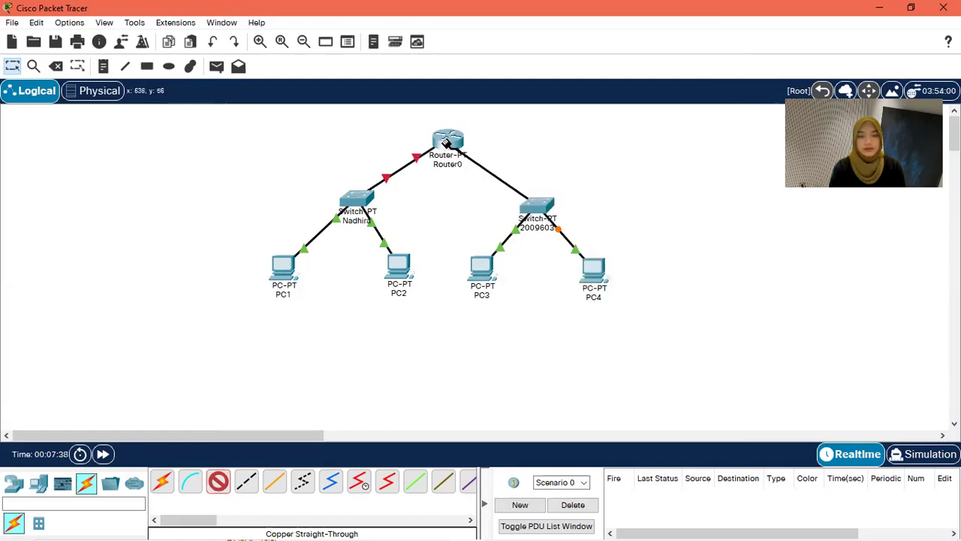
left_click(449, 141)
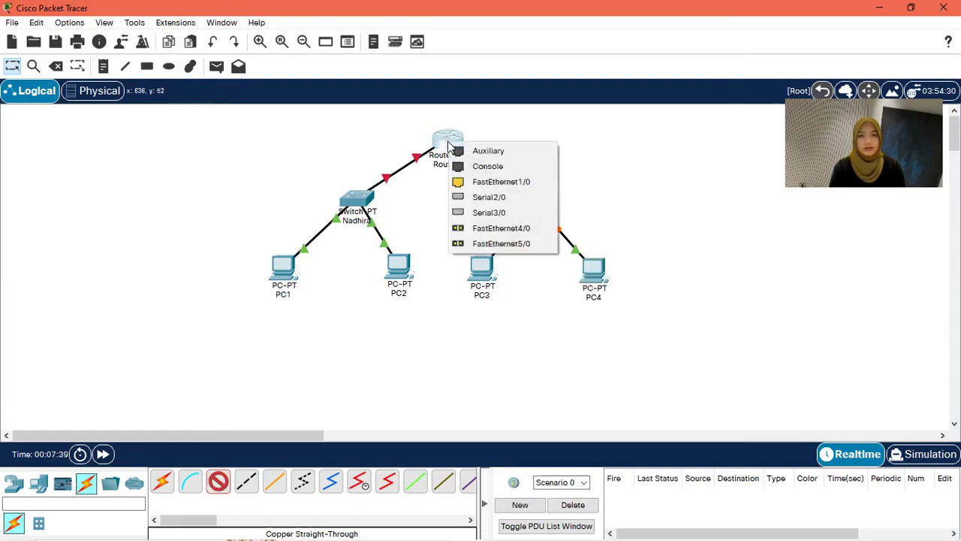
left_click(507, 183)
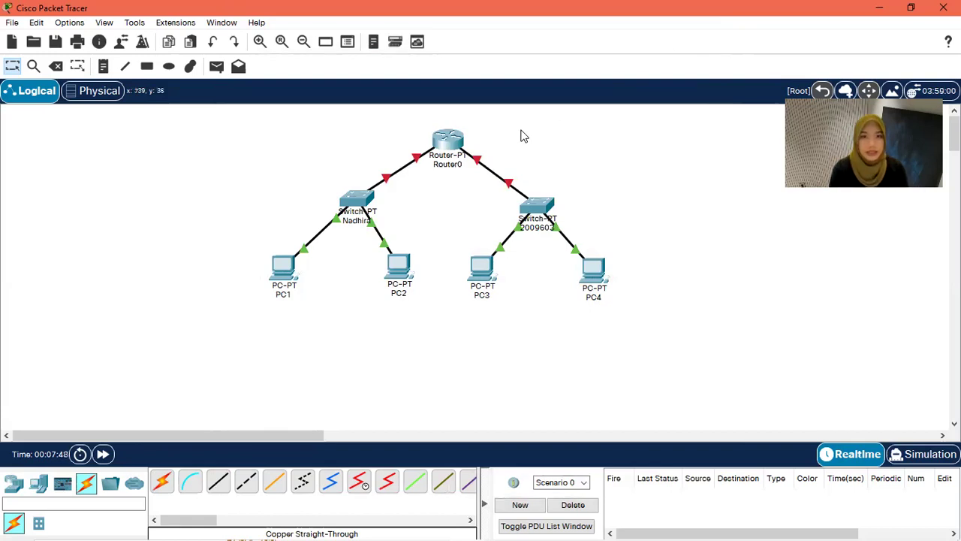
Step: Link PC1's RS 232 to the left switch's Console port with a console cable, then open PC1's Desktop
left_click(191, 482)
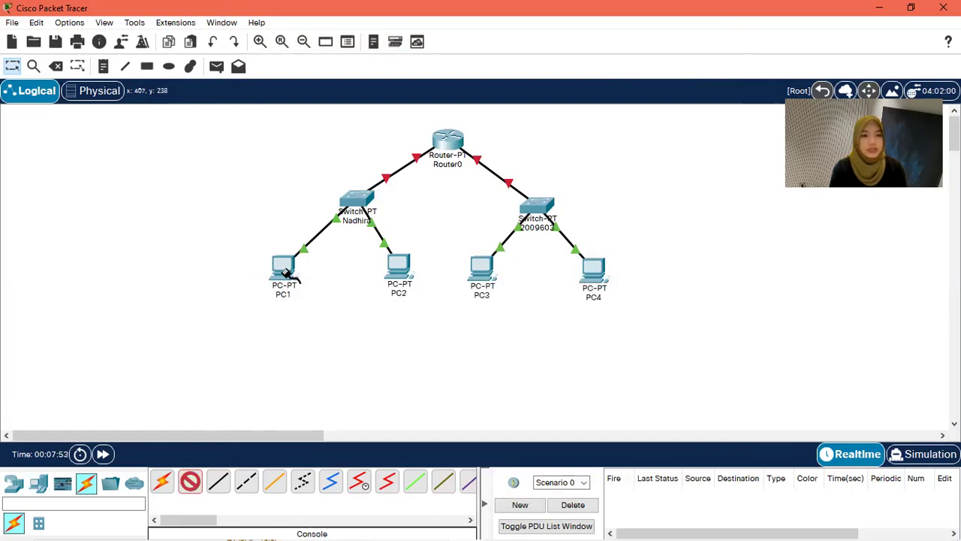
left_click(286, 272)
key("Escape")
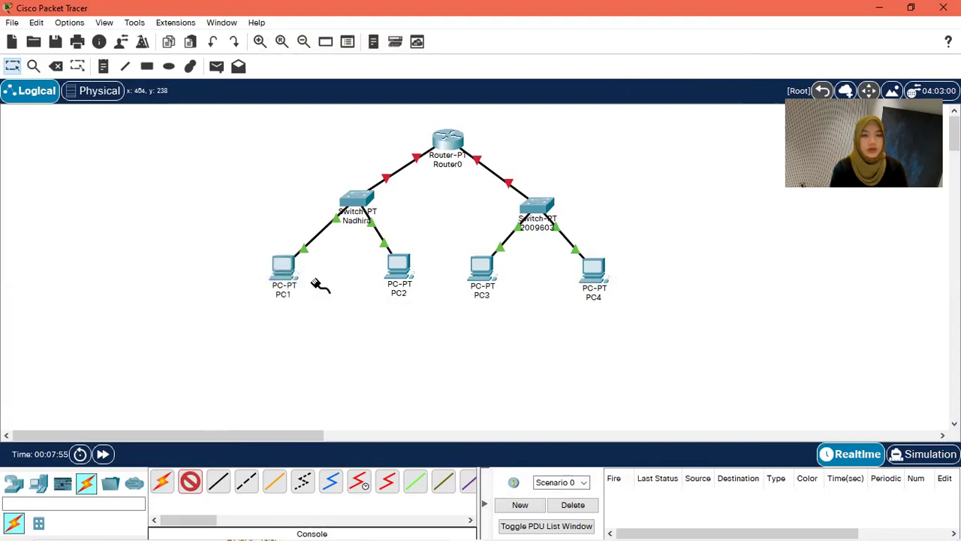
left_click(357, 199)
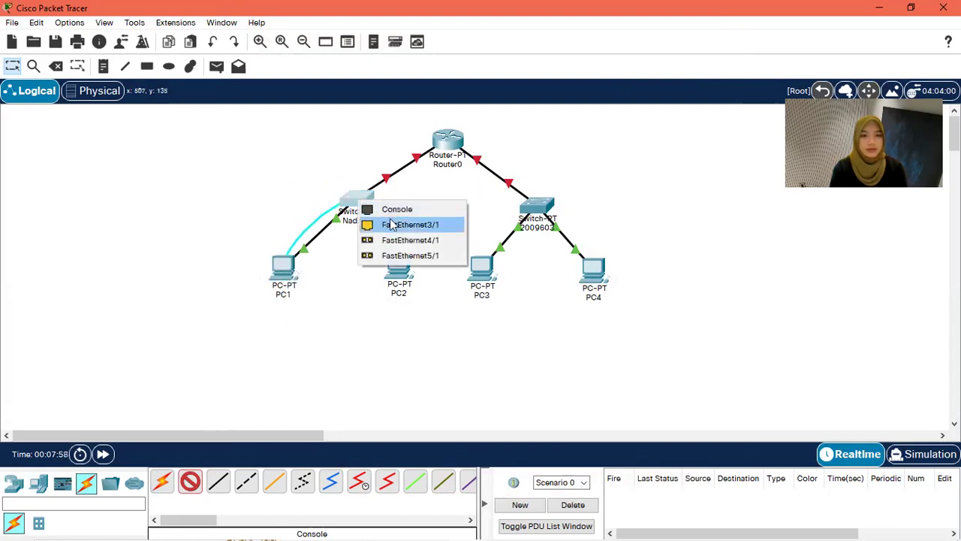
left_click(390, 209)
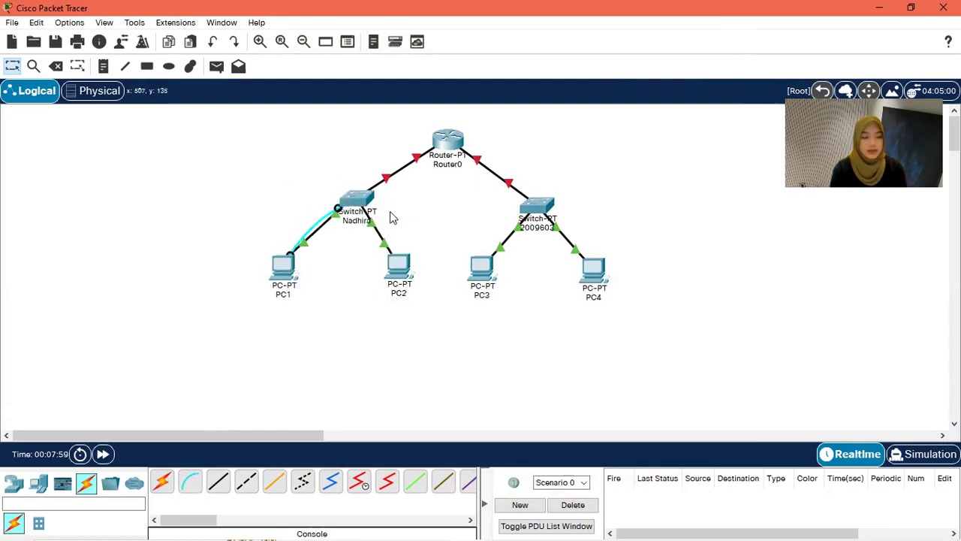
left_click(282, 269)
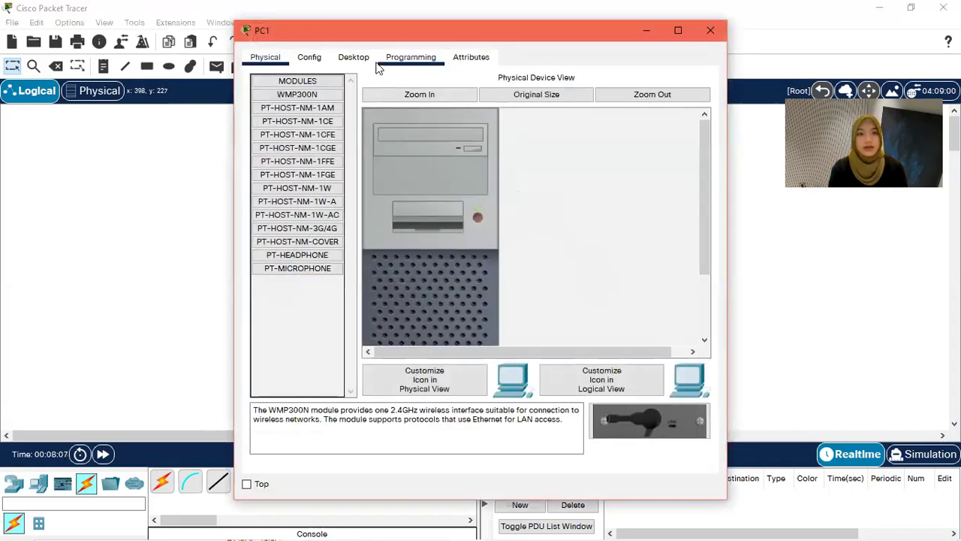
left_click(367, 65)
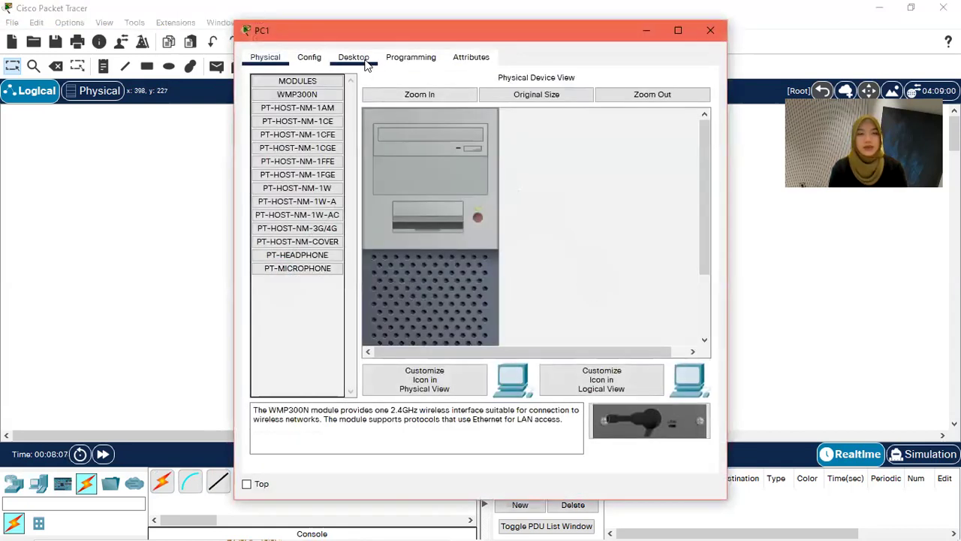
Step: Open PC1's Terminal with default settings and create a local username and password on the switch
left_click(465, 105)
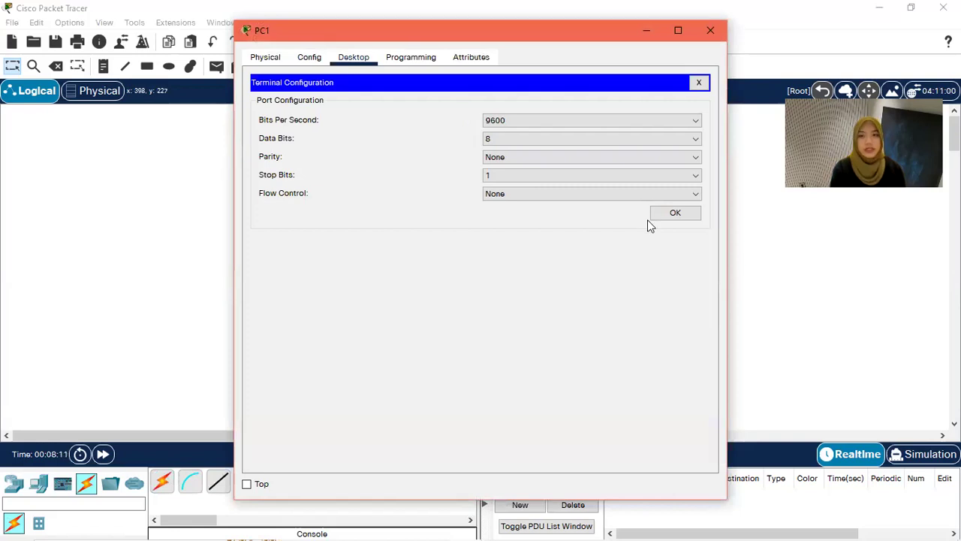
left_click(676, 214)
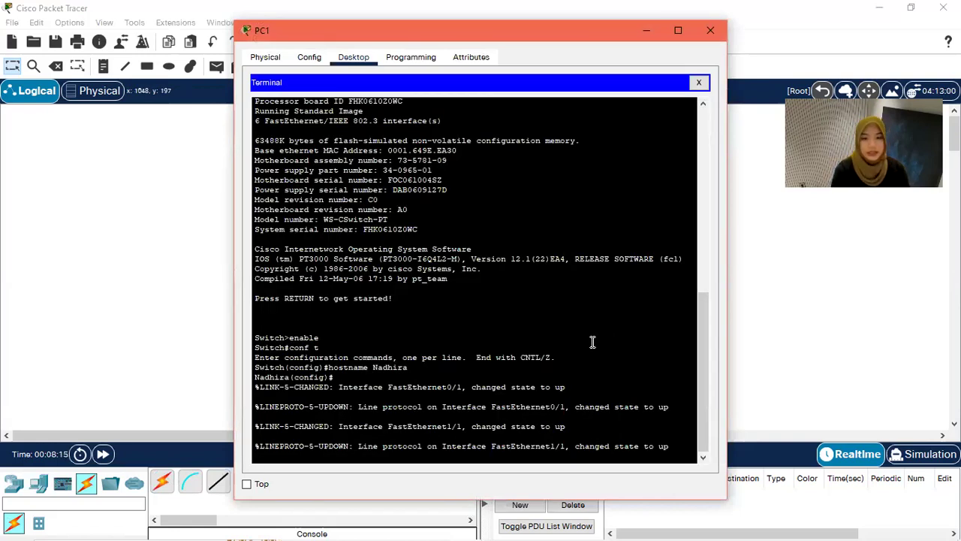
key("Return")
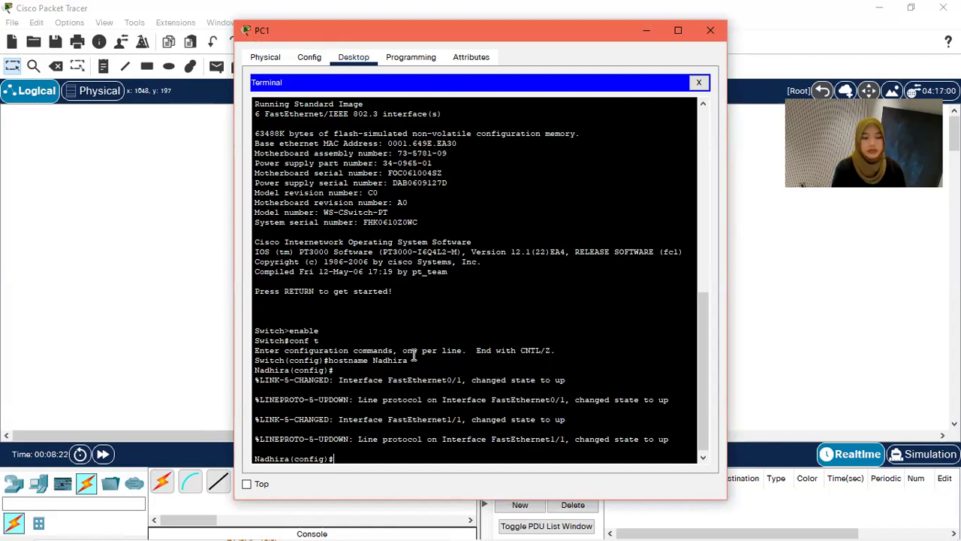
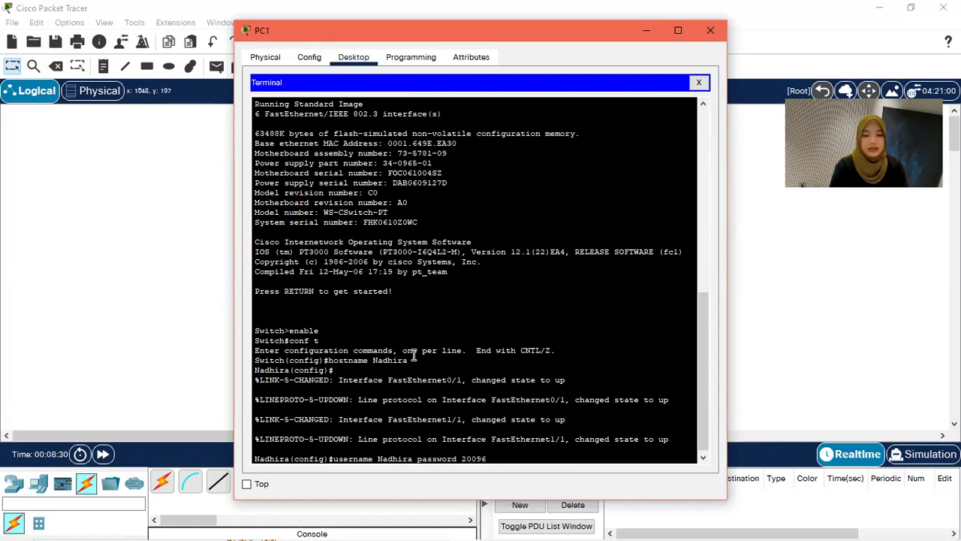
key("Return")
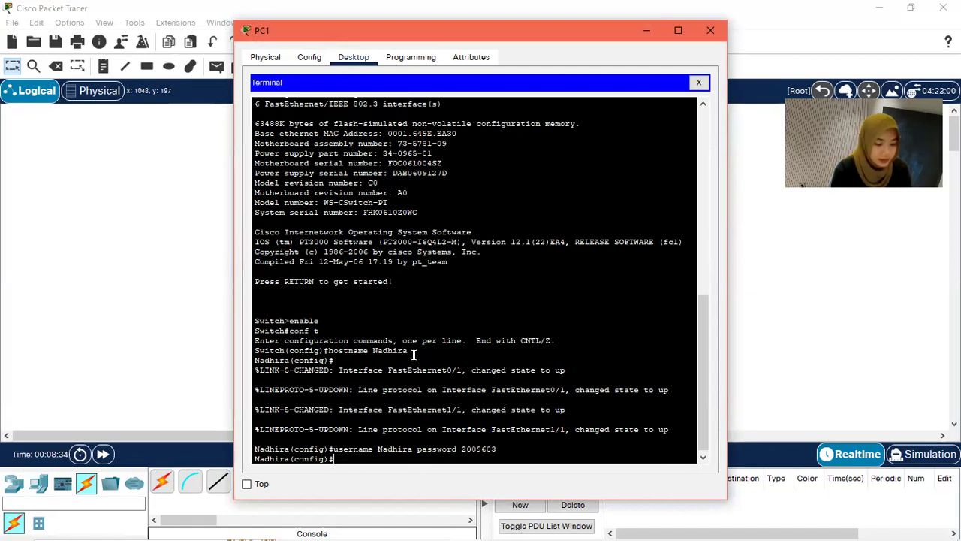
Step: Enable 'login local' on line console 0 and exit back to global configuration
type("line console")
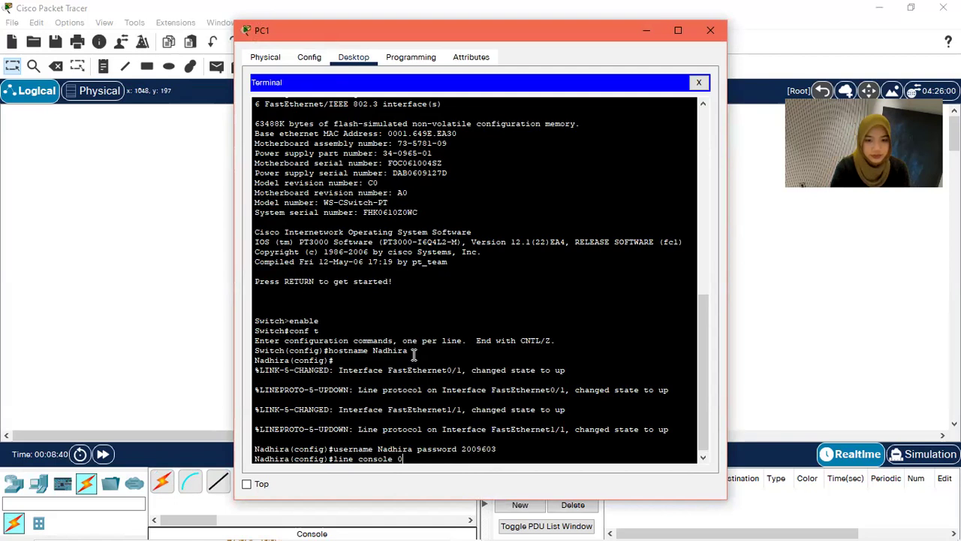
type(" 0")
key("Return")
type("login")
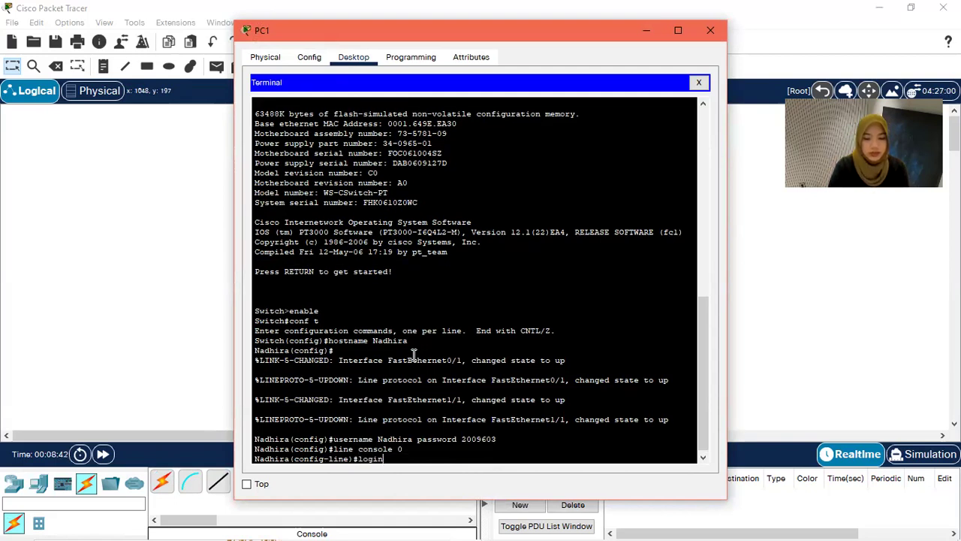
type(" local")
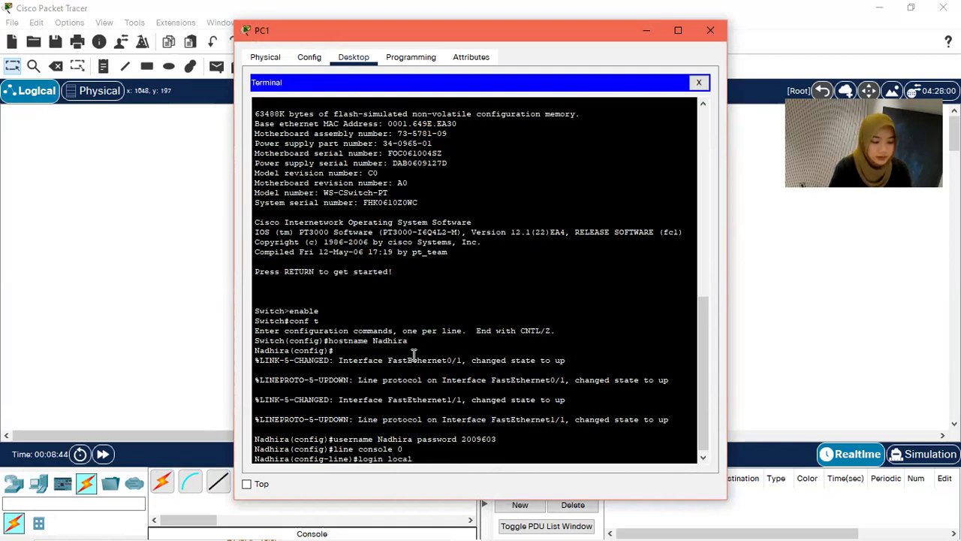
key("Return")
type("exit")
key("Return")
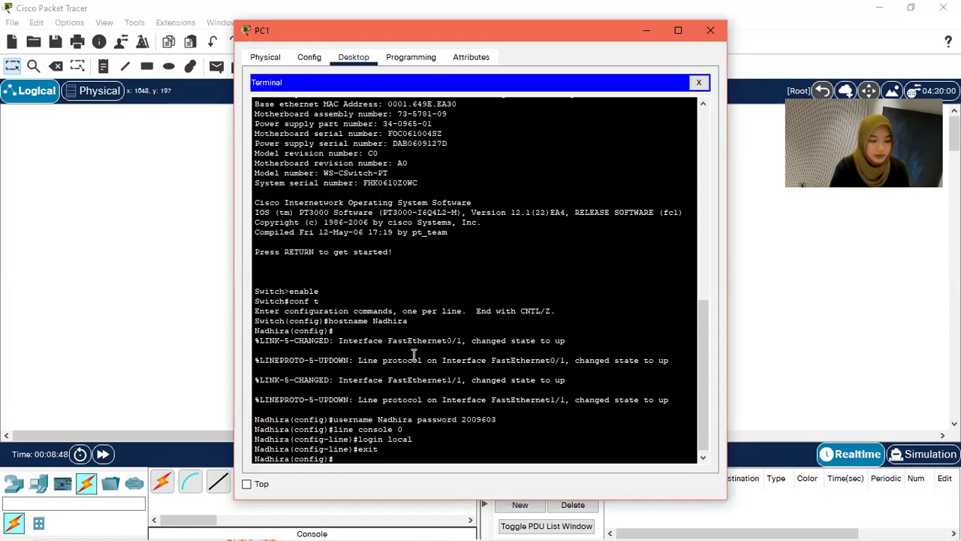
left_click(398, 526)
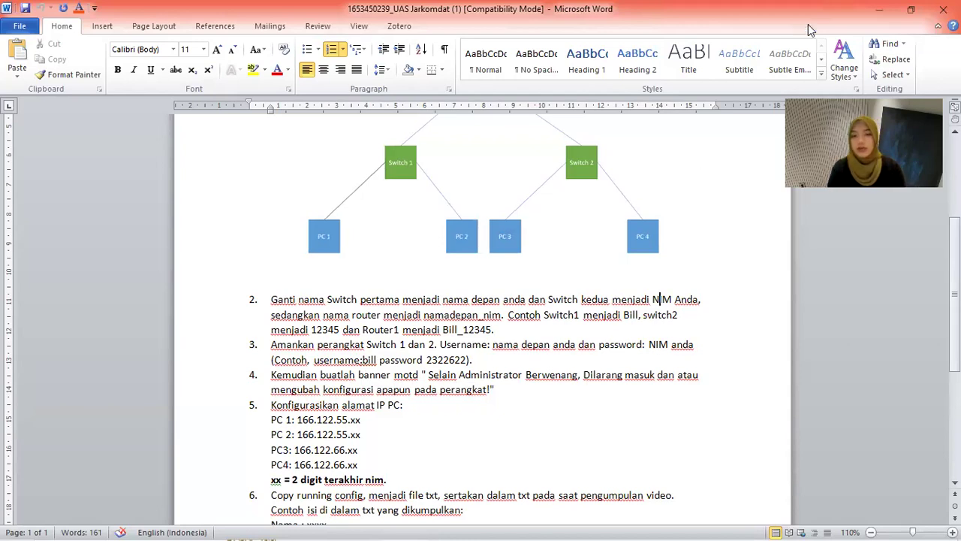
left_click(879, 9)
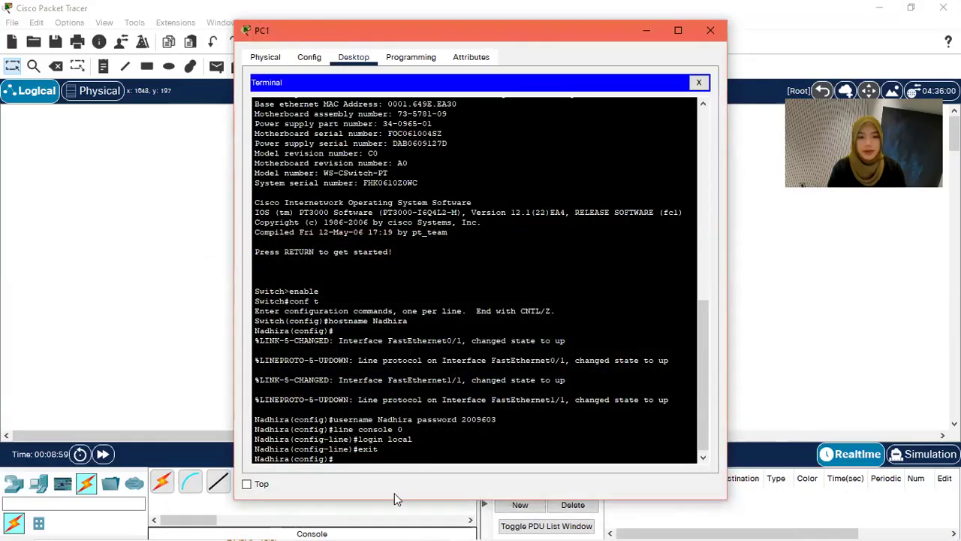
Step: Set the MOTD banner 'Selain Administrator Berwenang, Dilarang masuk dan atau mengubah konfigurasi perangkat!'
type("banner motd #")
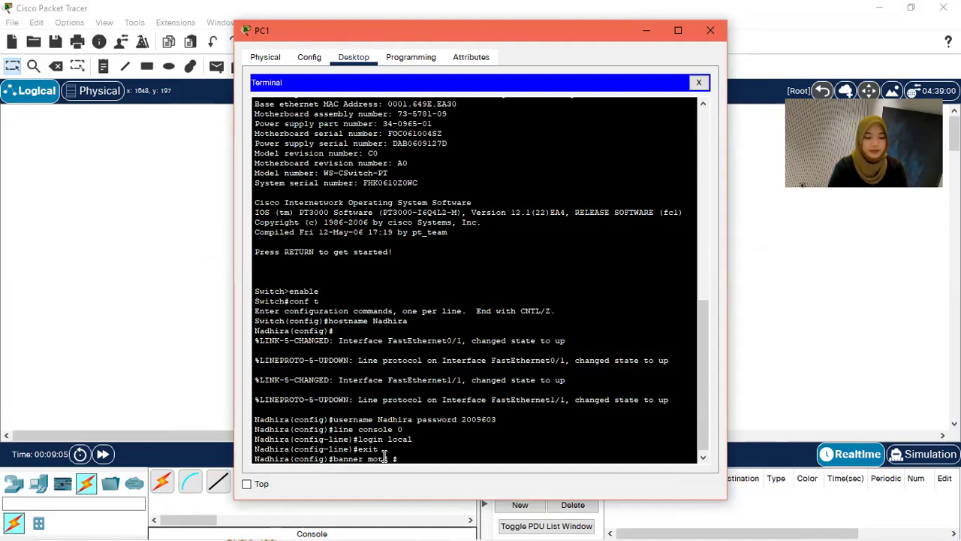
type("Selain")
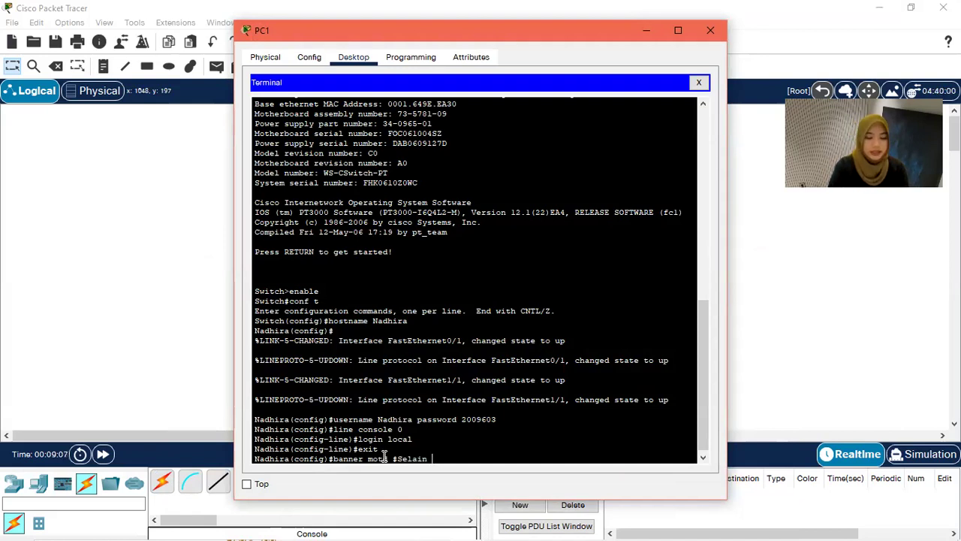
type(" Administrator")
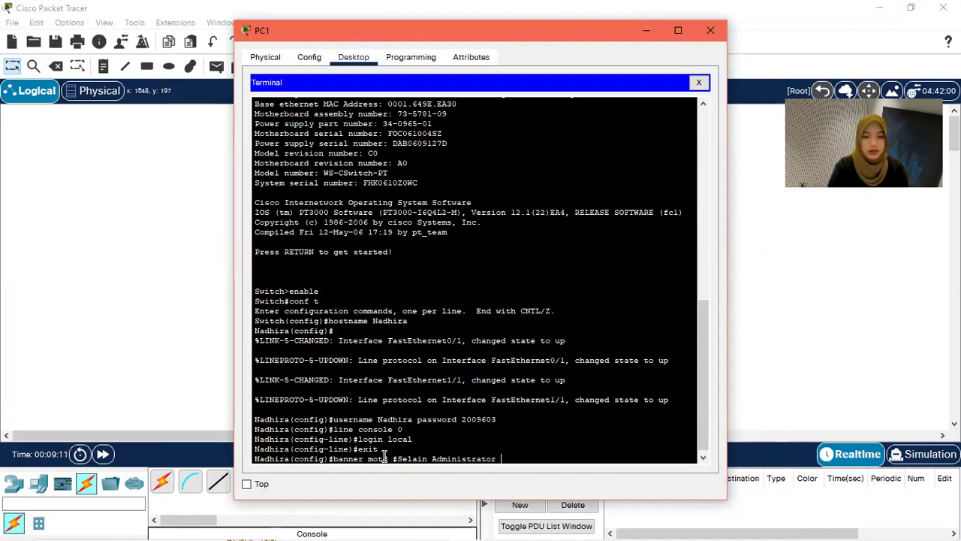
type(" Berwenang, Dilarang")
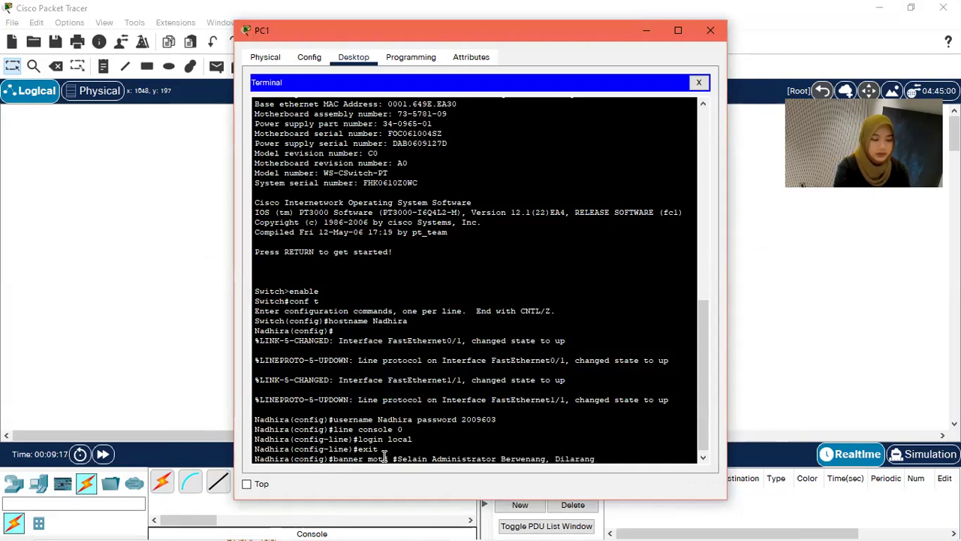
type(" masuk dan atau")
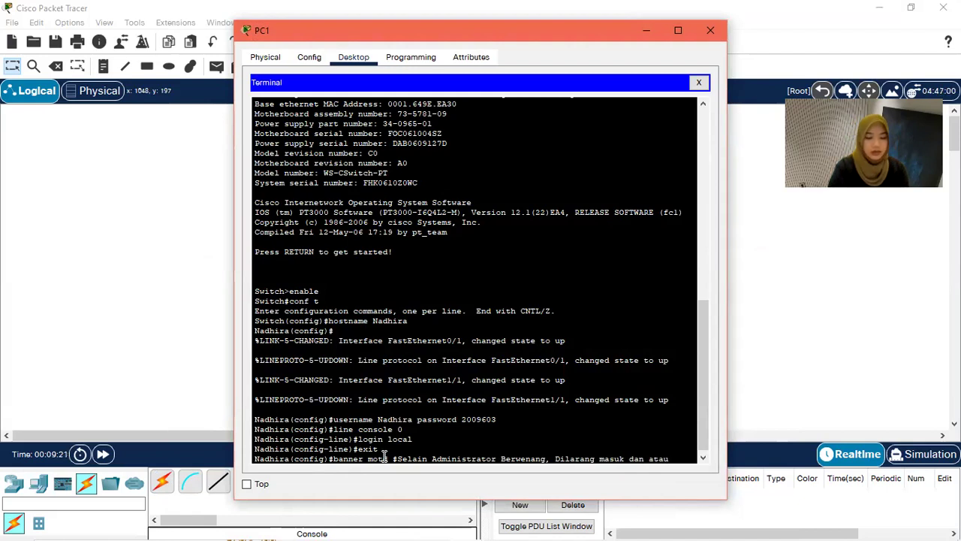
type(" meng")
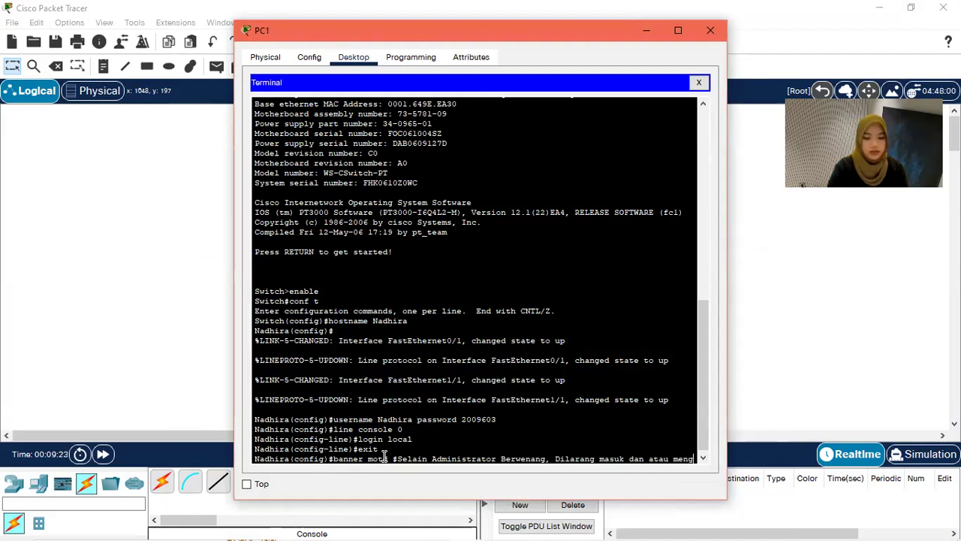
type("ubah ")
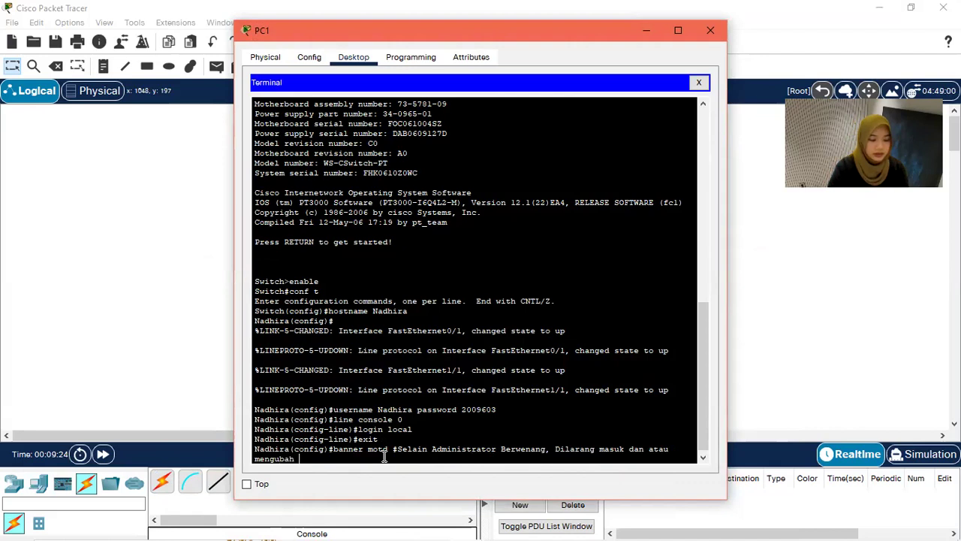
type("konfigurasi a")
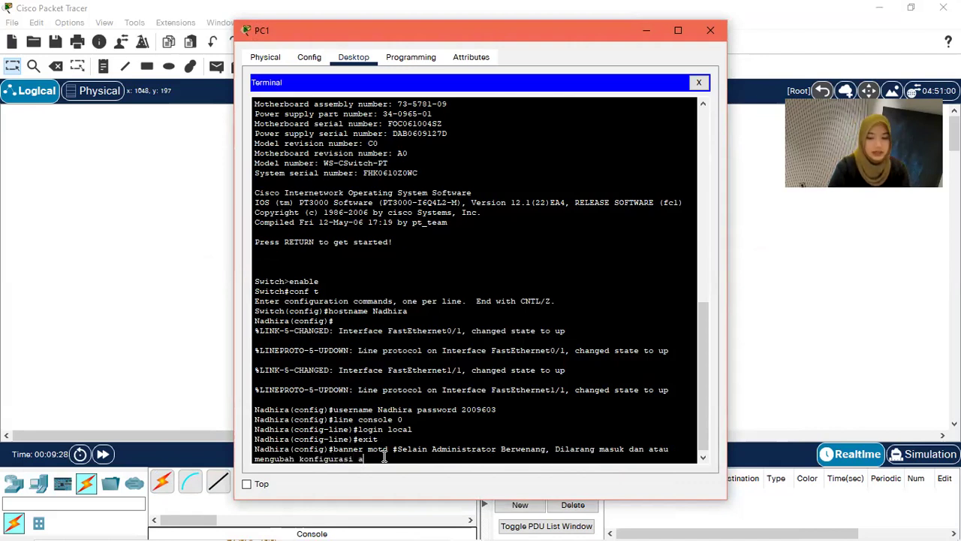
type("erangkat!")
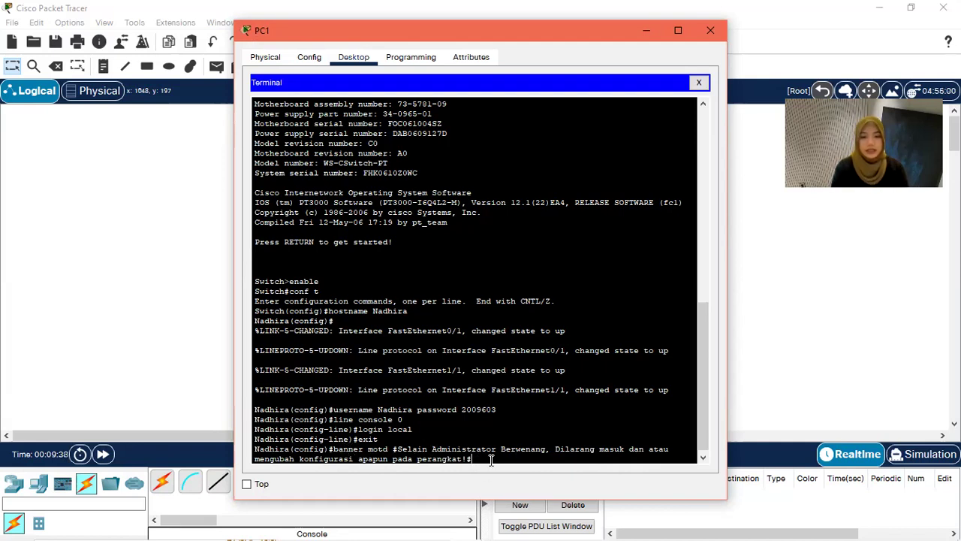
type("#")
key("Return")
Step: Exit configuration mode and end the console session to test the login
type("exit")
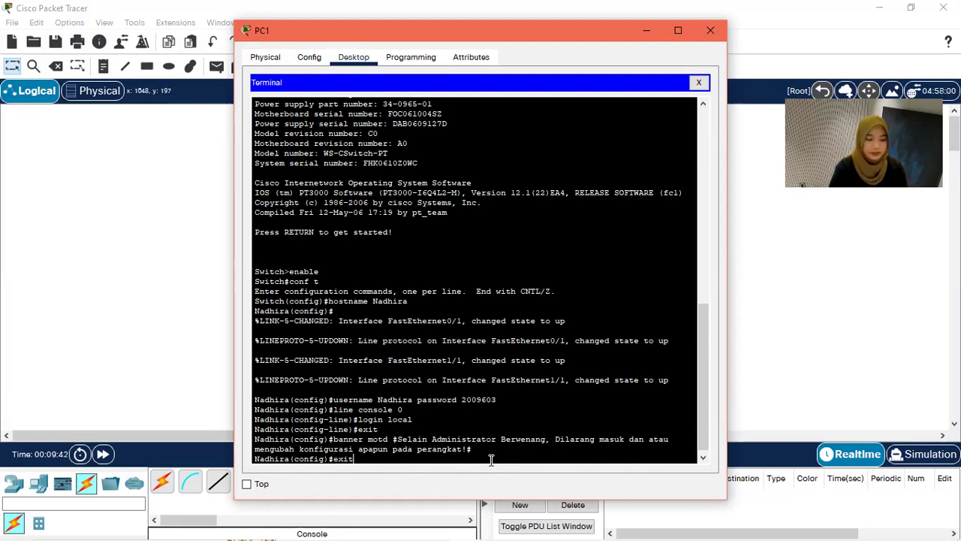
key("Return")
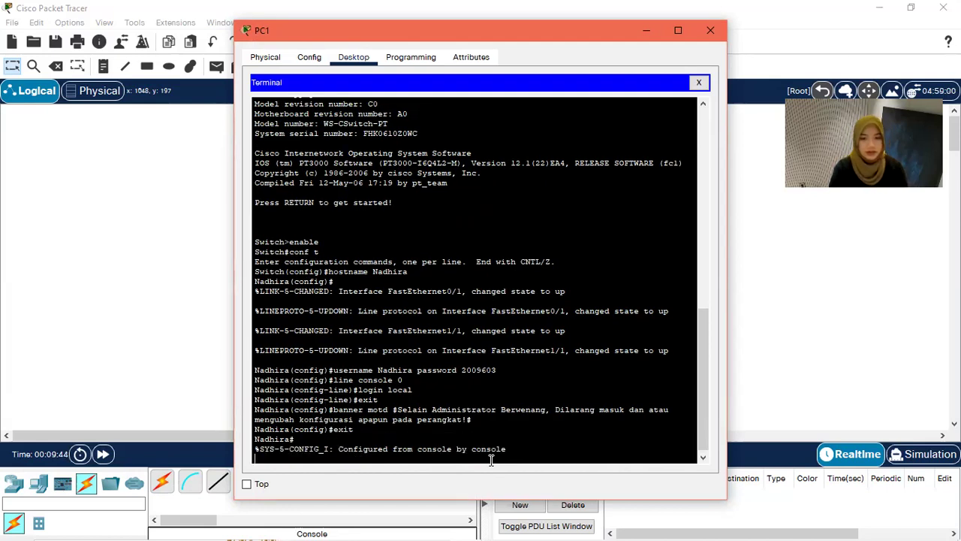
key("Return")
type("exit")
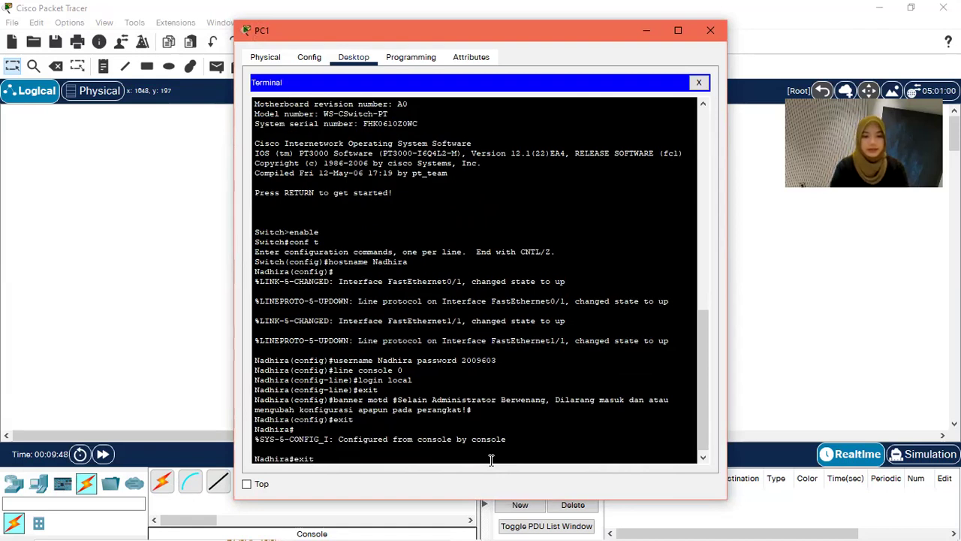
key("Return")
key("Return")
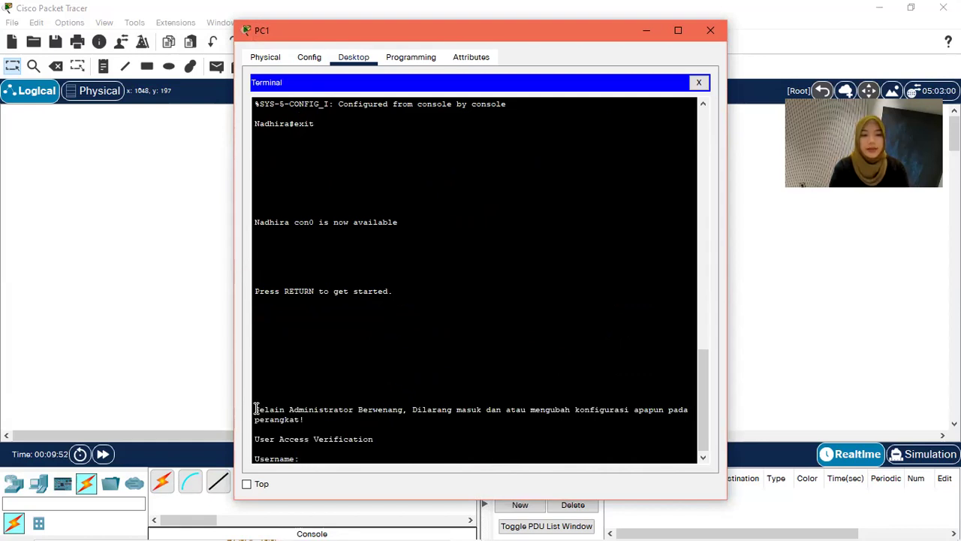
Step: Point out the banner, then log in to the first switch with the local username and password
left_click_drag(256, 410, 304, 420)
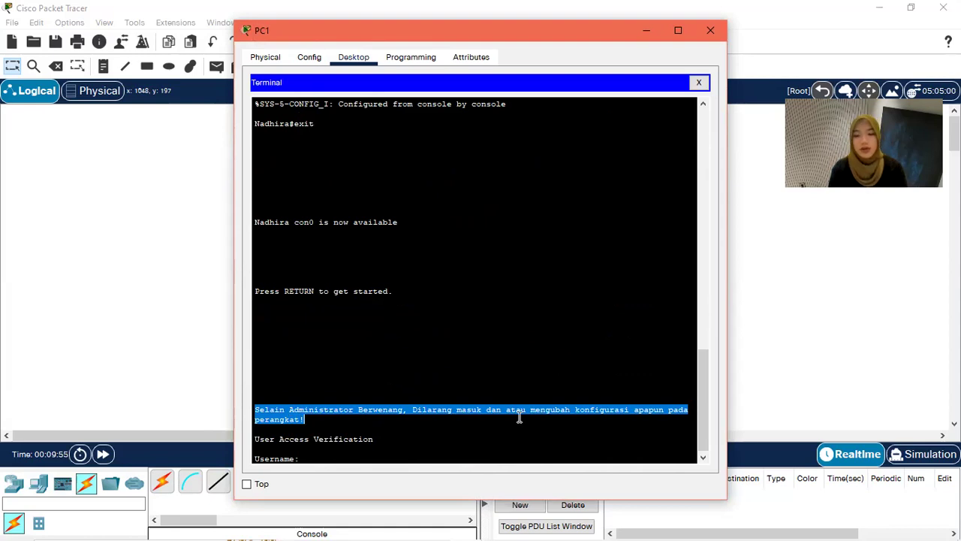
left_click(379, 448)
type("Nadhir")
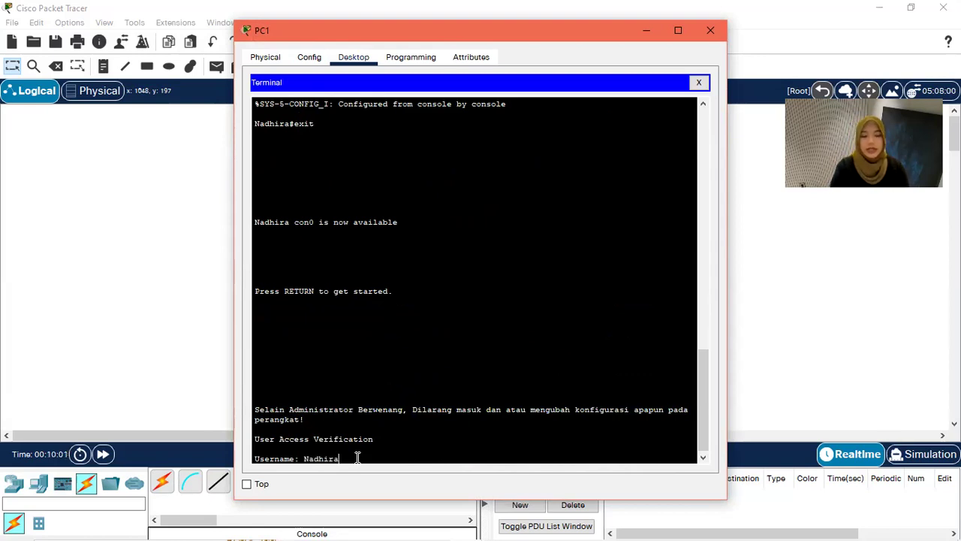
type("a")
key("Return")
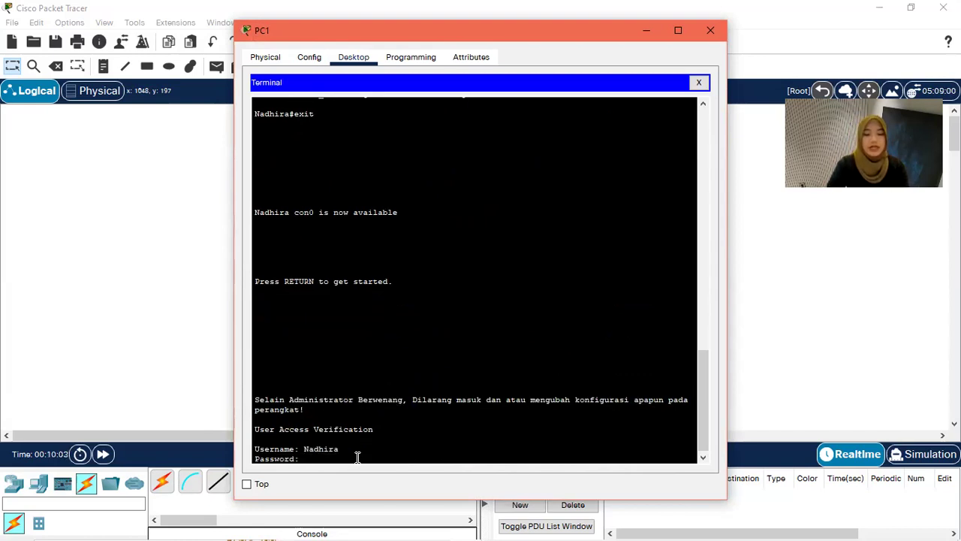
key("Return")
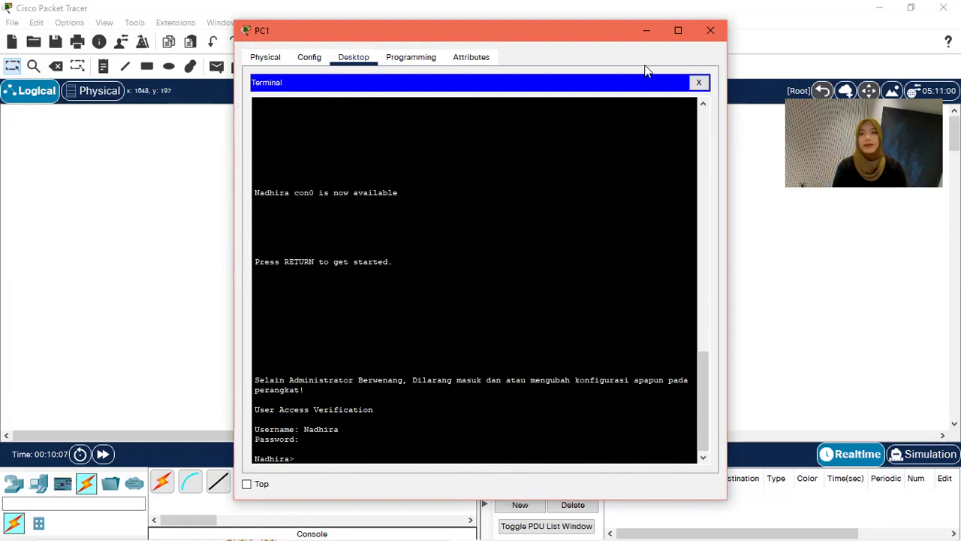
Step: Connect a console cable from PC3's RS 232 port to the second switch's console port
left_click(711, 31)
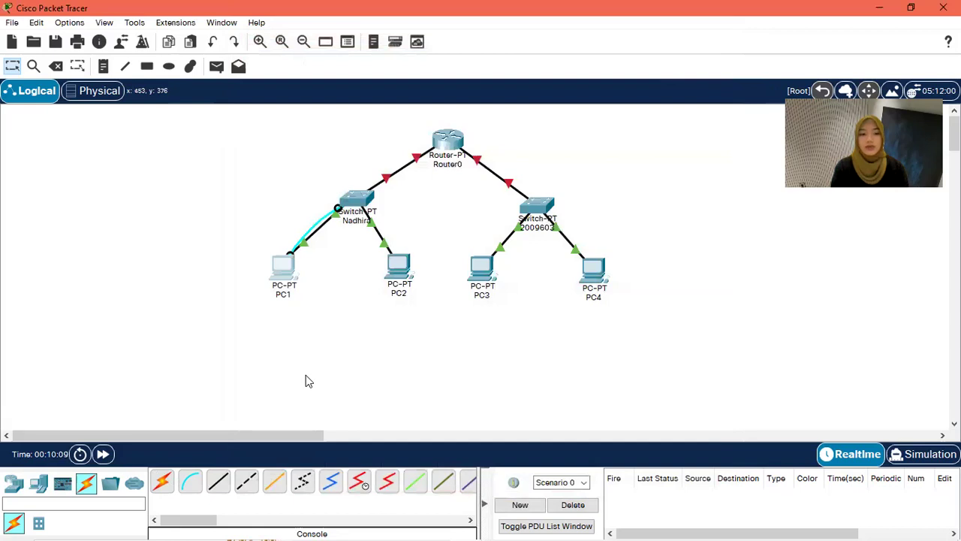
left_click(190, 483)
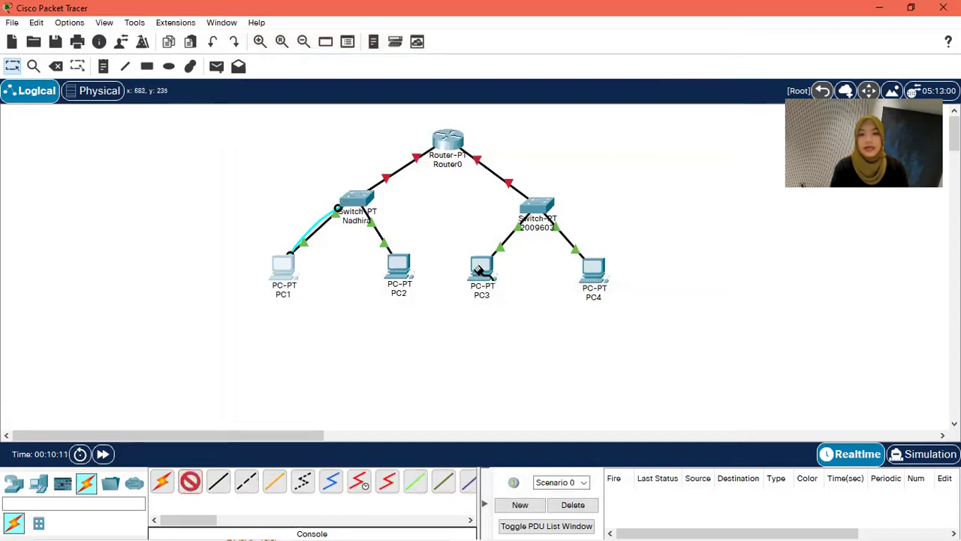
left_click(481, 270)
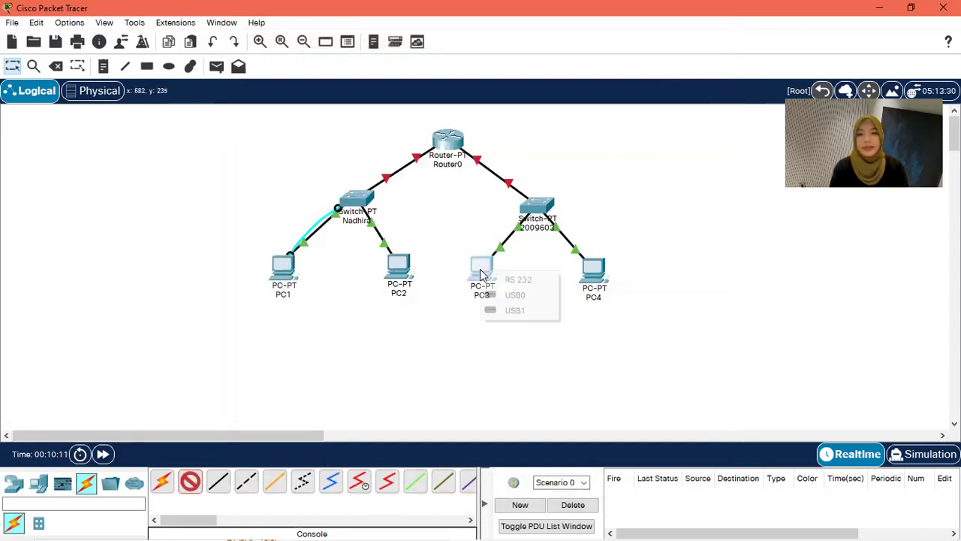
left_click(517, 280)
left_click(536, 207)
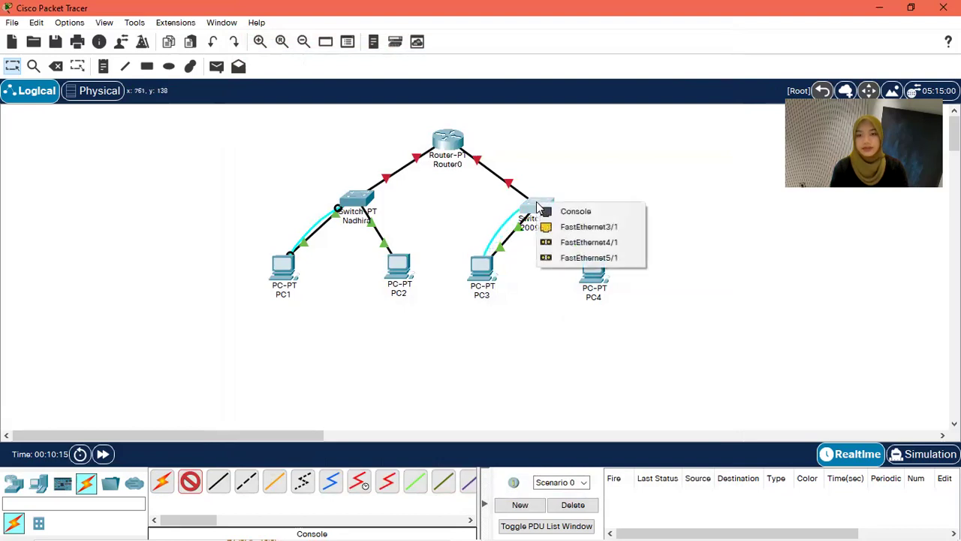
left_click(569, 212)
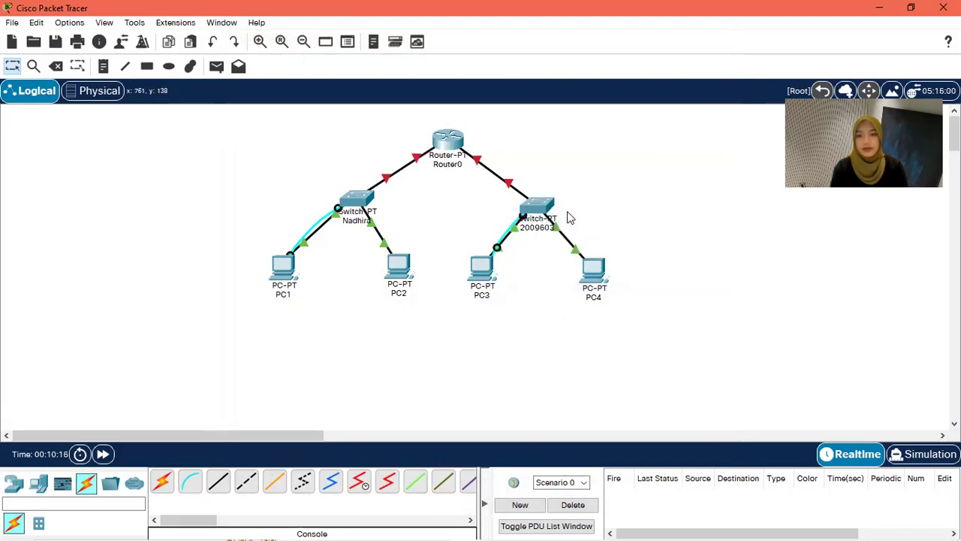
Step: Launch the Terminal application on PC3's desktop
left_click(484, 272)
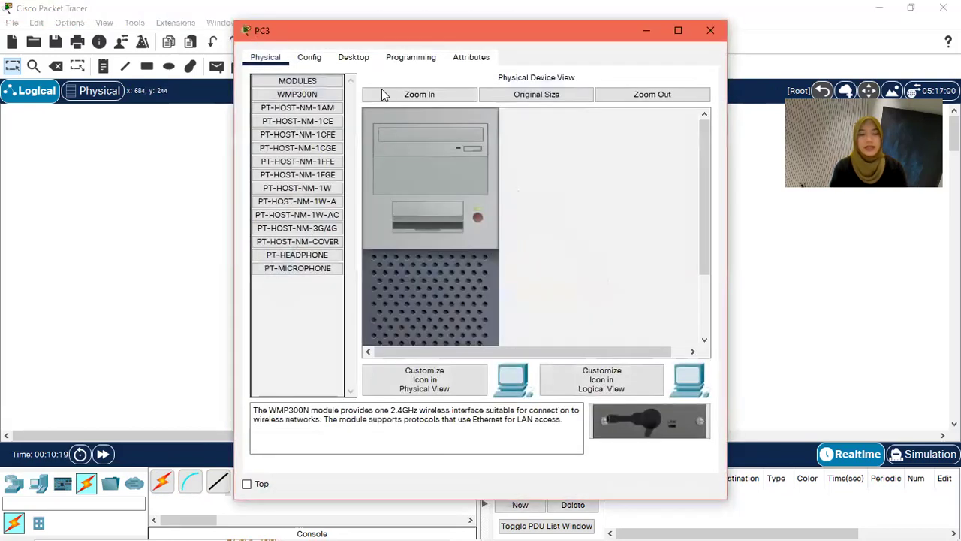
left_click(354, 58)
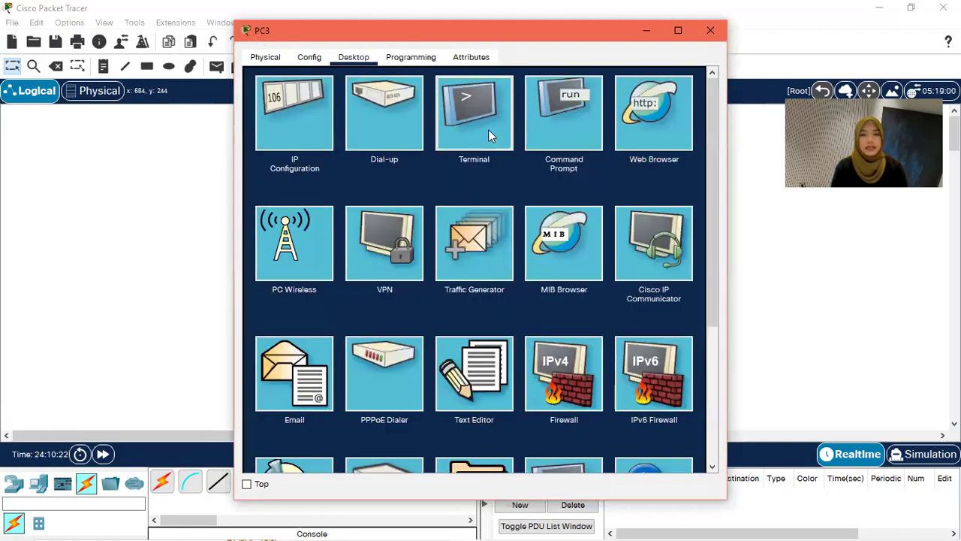
left_click(488, 133)
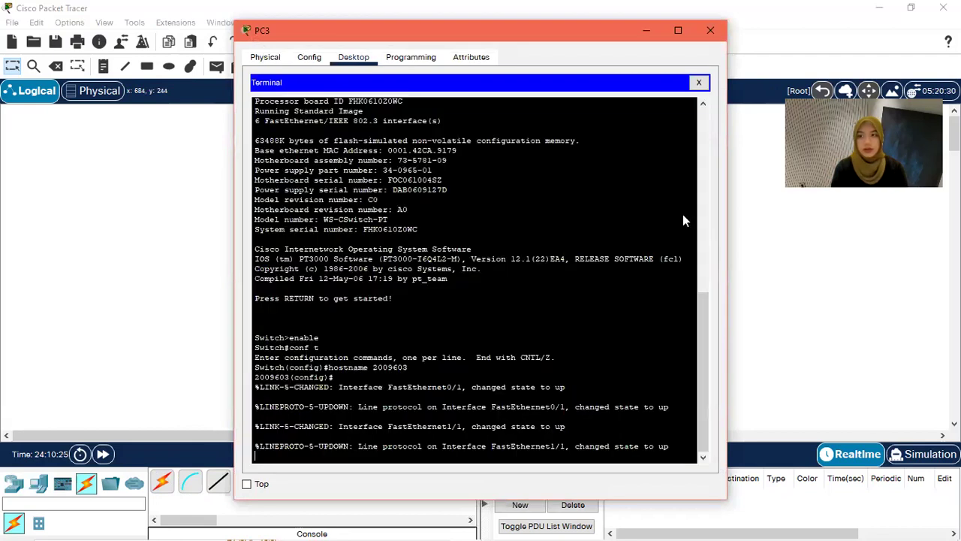
Step: With default terminal settings, create a local user account and enable 'login local' on console line 0
left_click(675, 214)
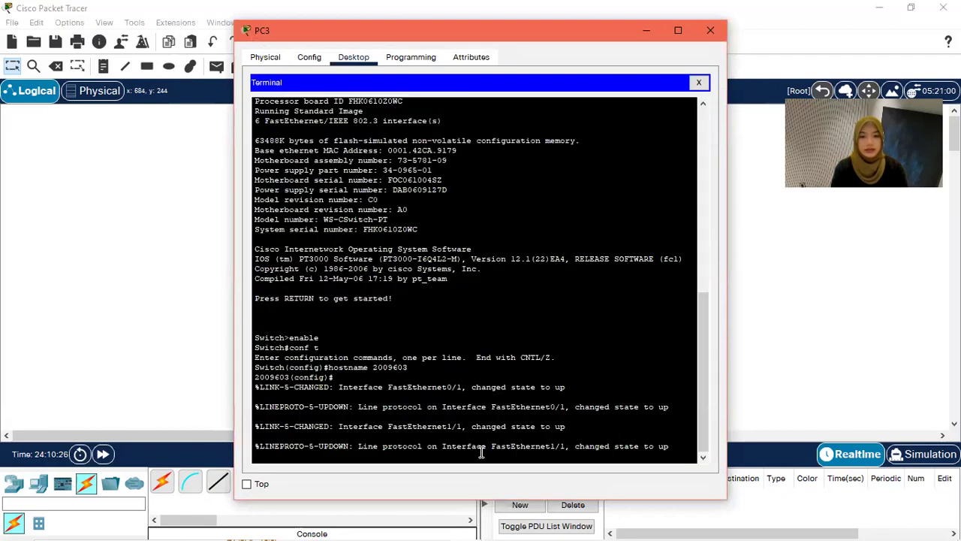
key("Return")
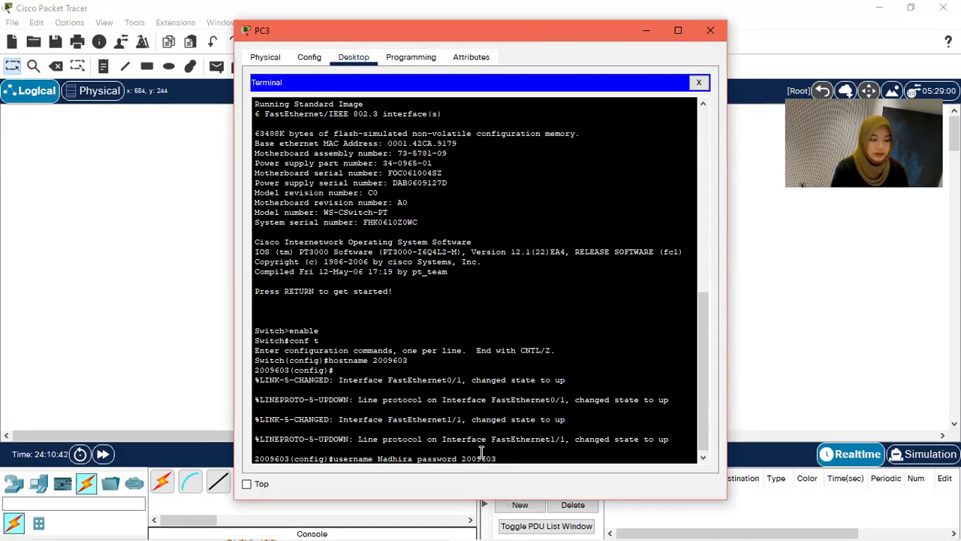
key("Return")
type("l")
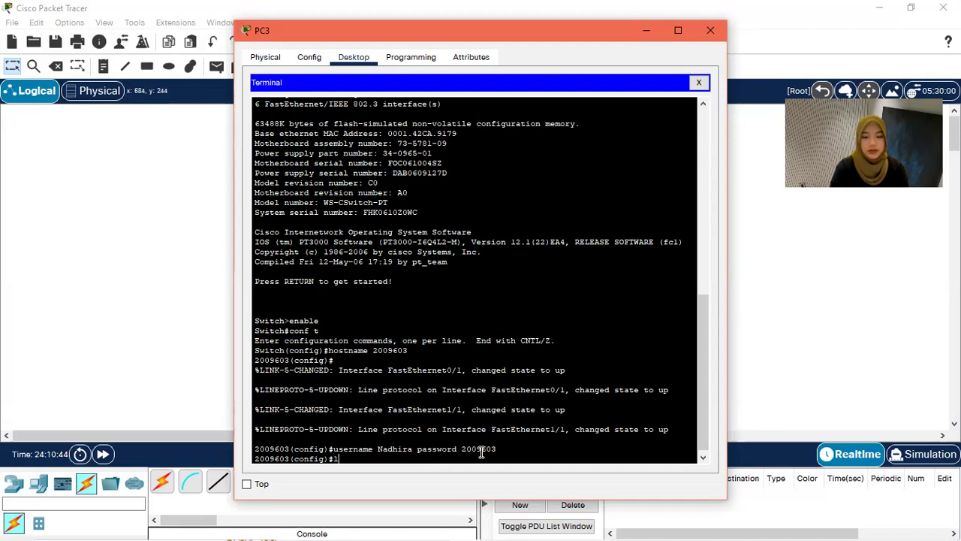
type("ine console 0")
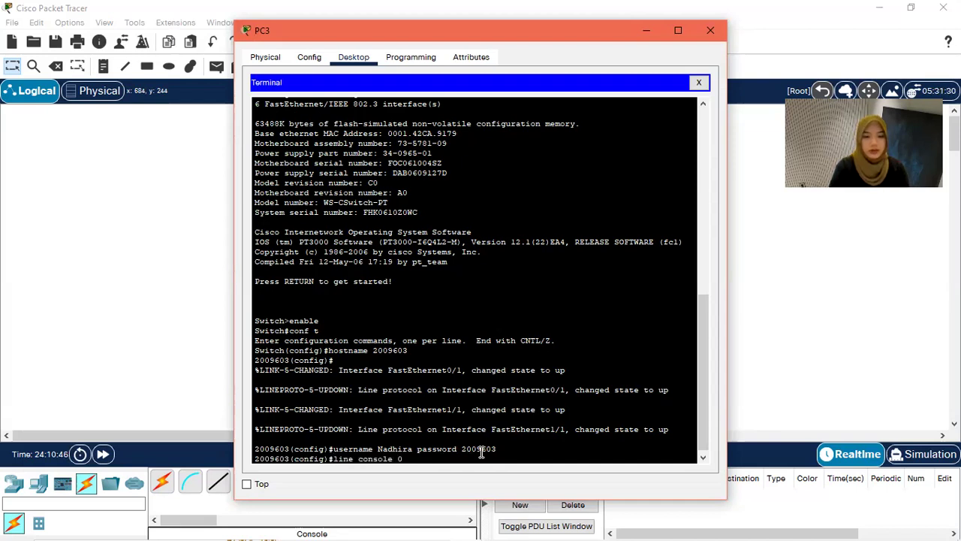
key("Return")
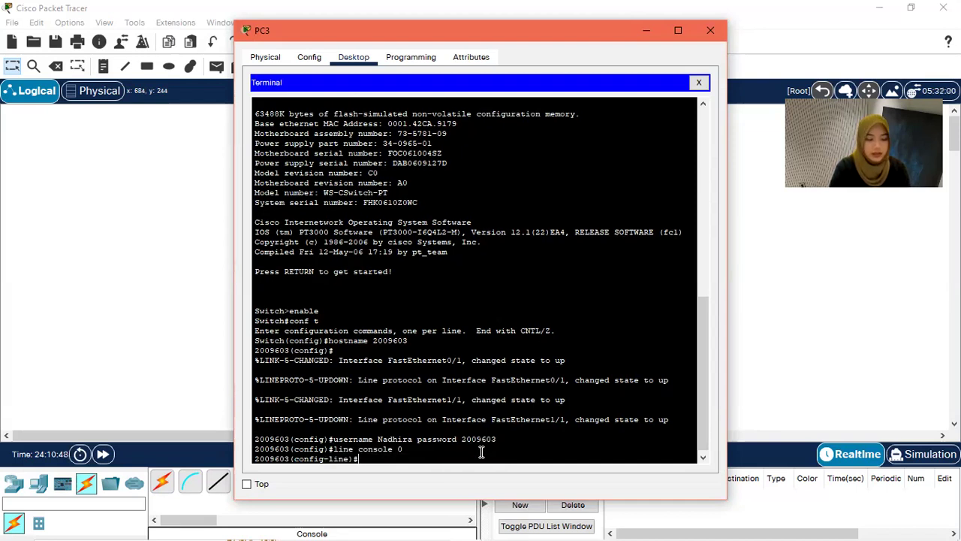
type("l")
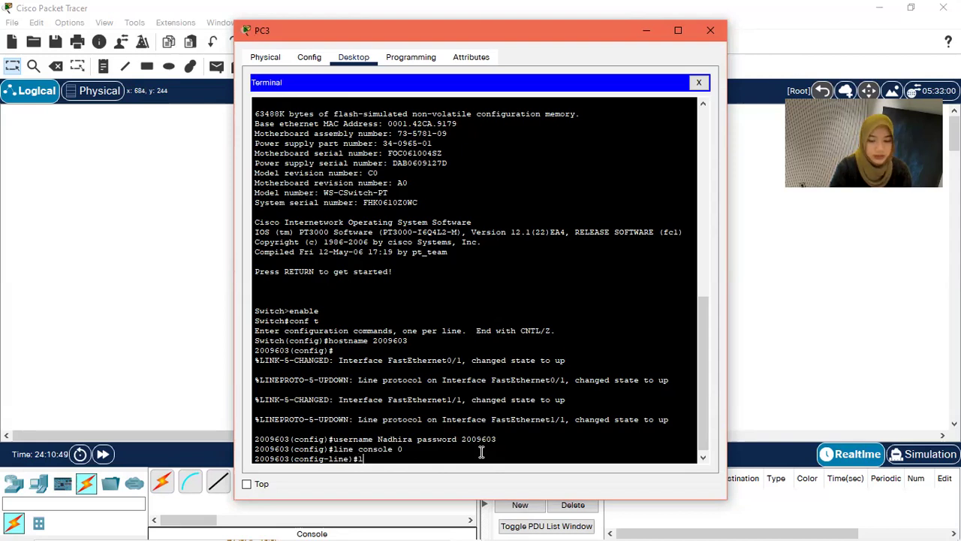
type("ogin local")
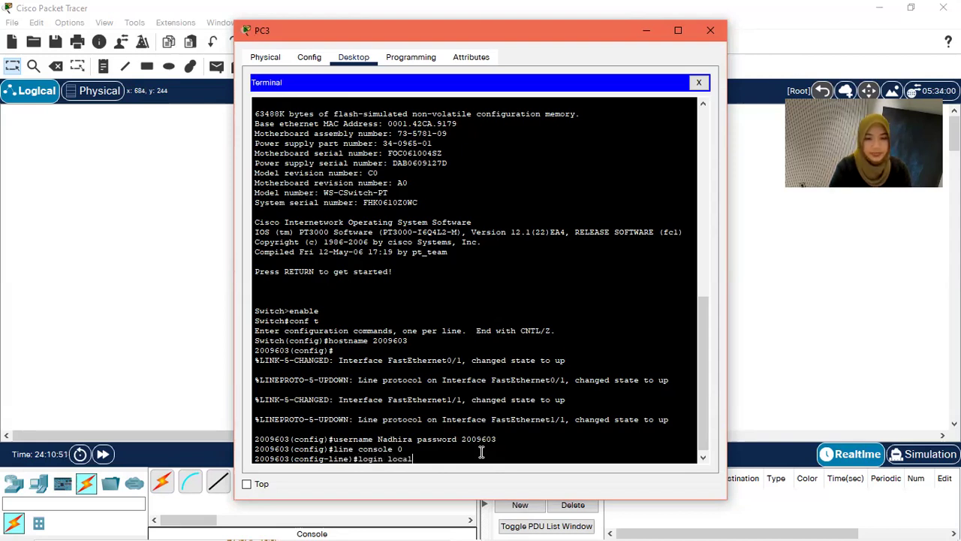
key("Return")
type("exit")
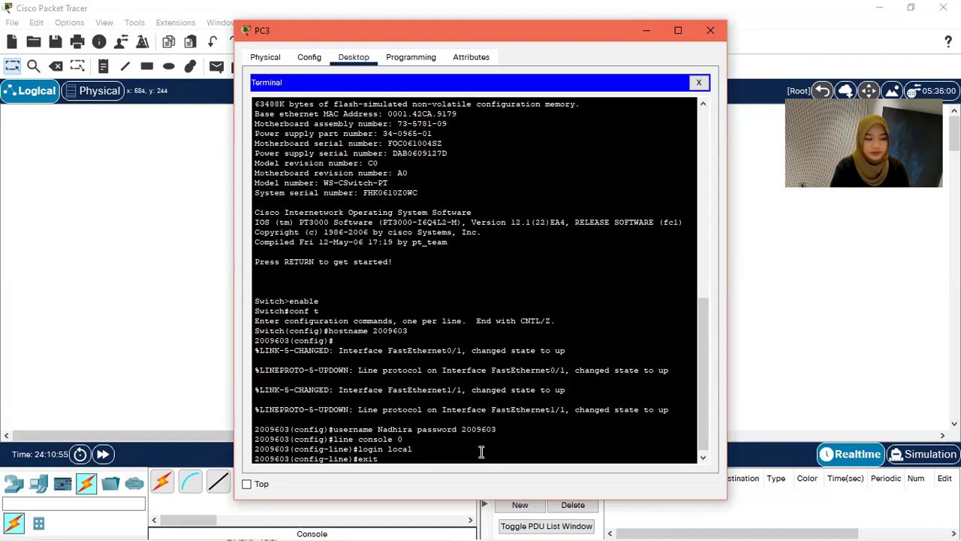
key("Return")
Step: Set the MOTD banner 'Selain Administrator Berwenang, Dilarang masuk…' and leave global configuration mode
type("banner mo")
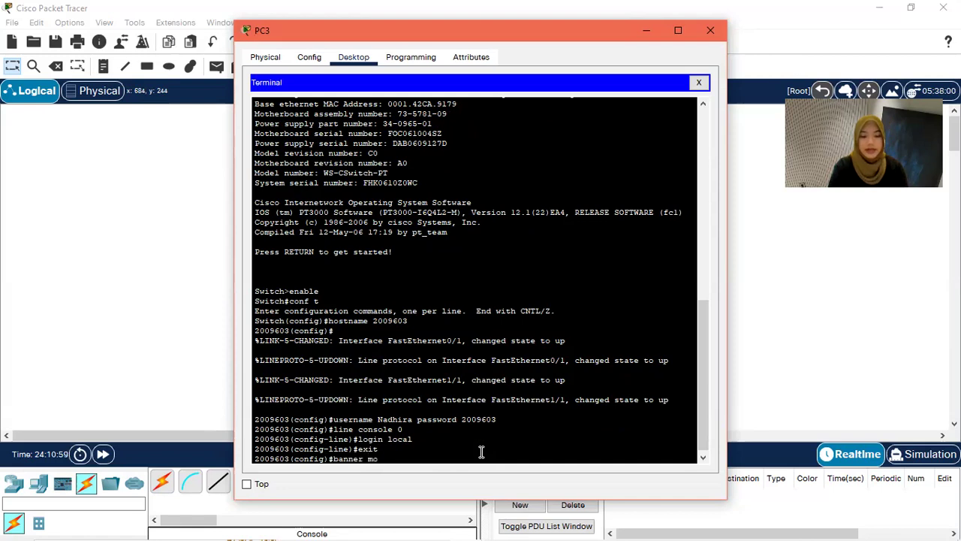
type("td #")
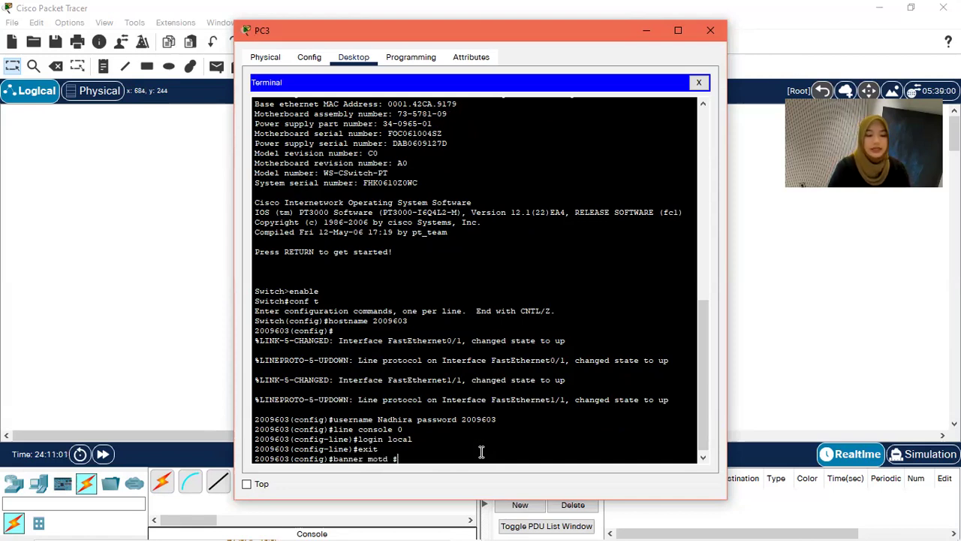
type("Selai")
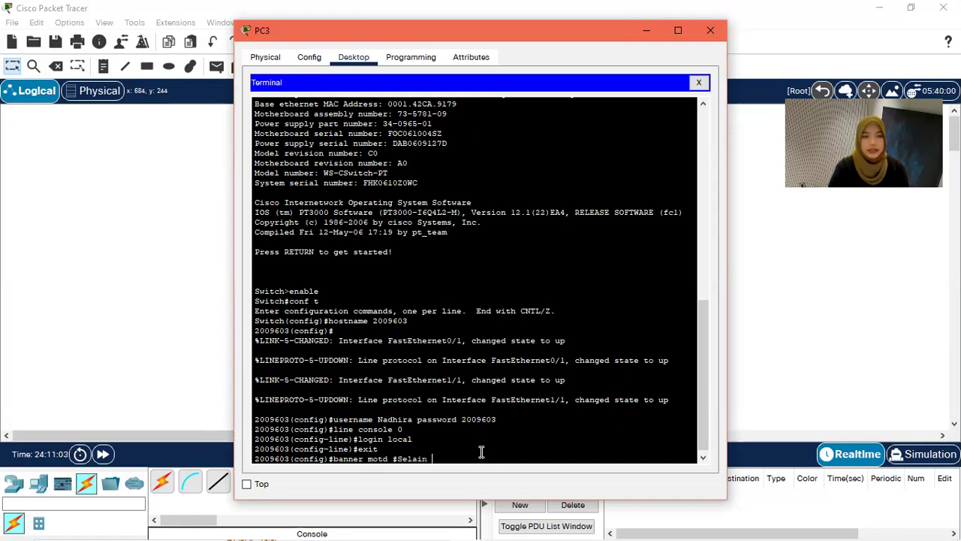
type("n A")
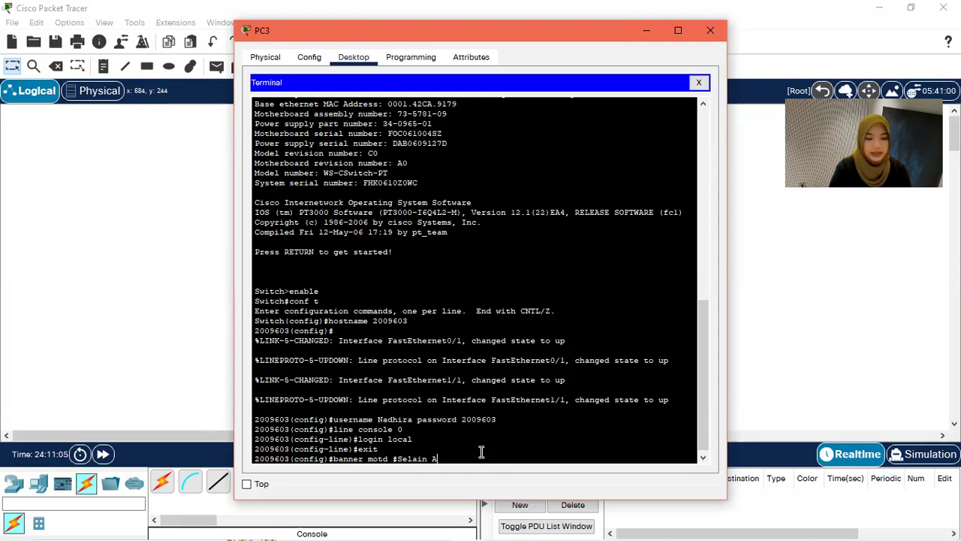
type("dministrator berw")
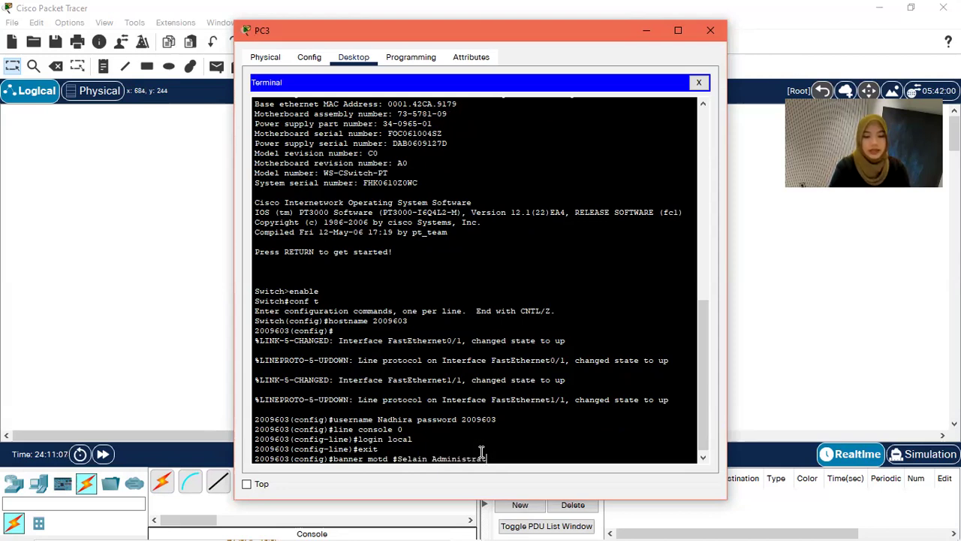
type("ena")
key("BackSpace")
key("BackSpace")
key("BackSpace")
key("BackSpace")
key("BackSpace")
key("BackSpace")
key("BackSpace")
type("Berwenang")
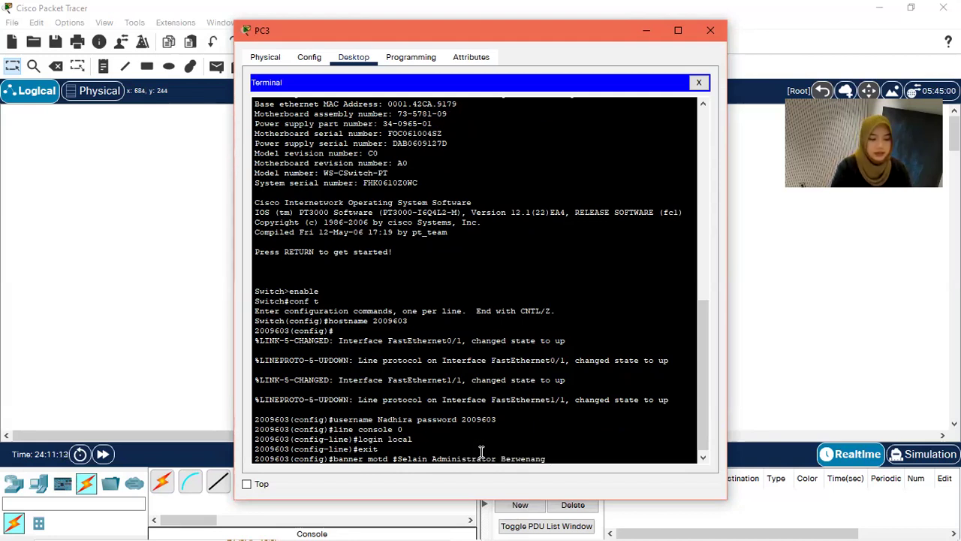
type(", Dila")
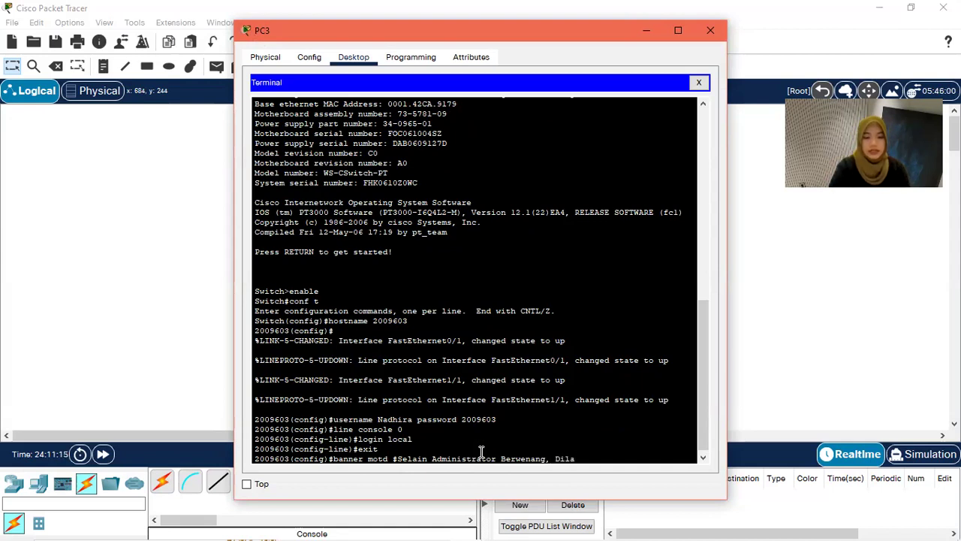
type("rang masuk")
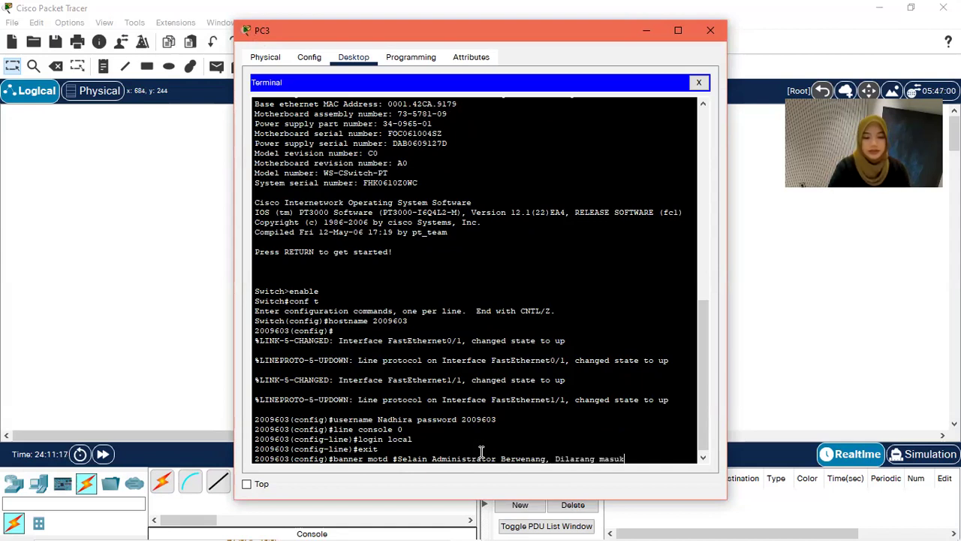
type(" dan atau")
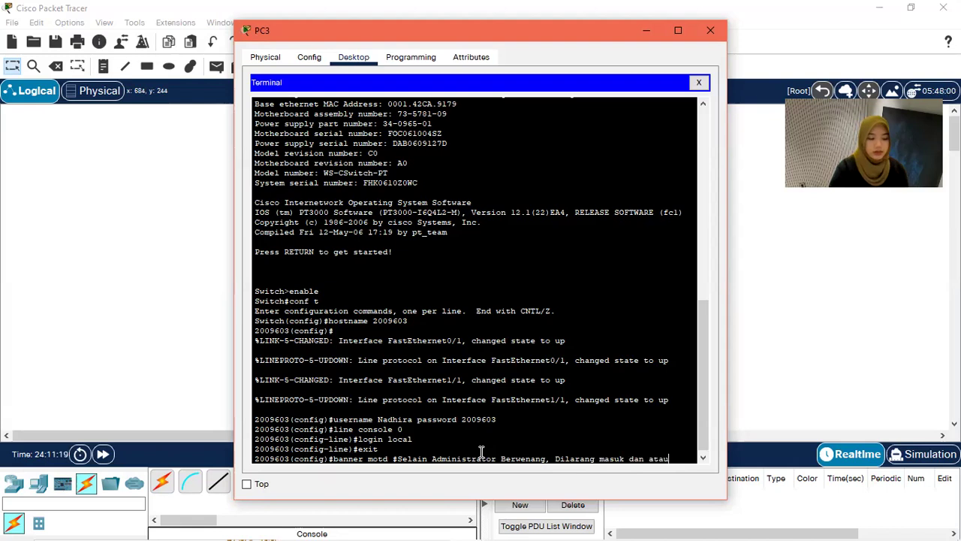
type(" mengu")
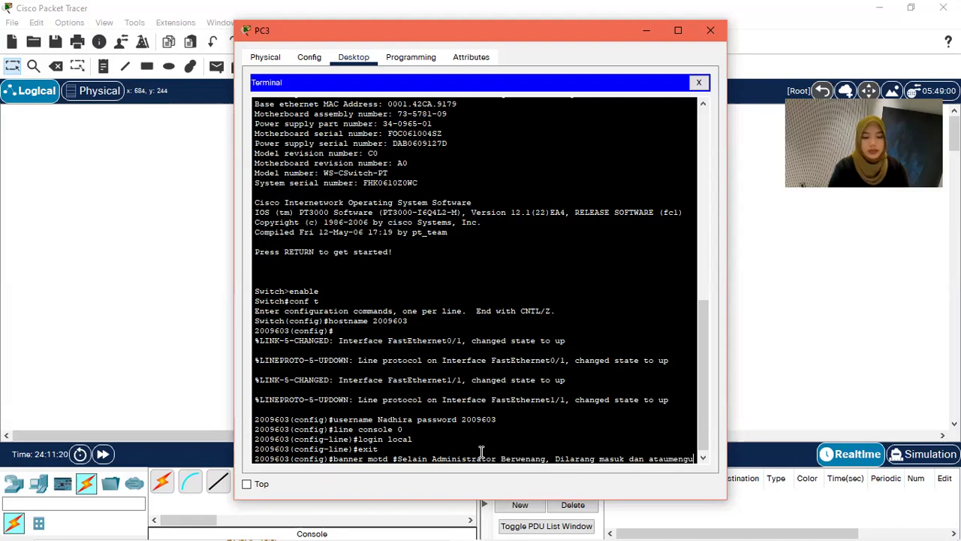
type("bah konf")
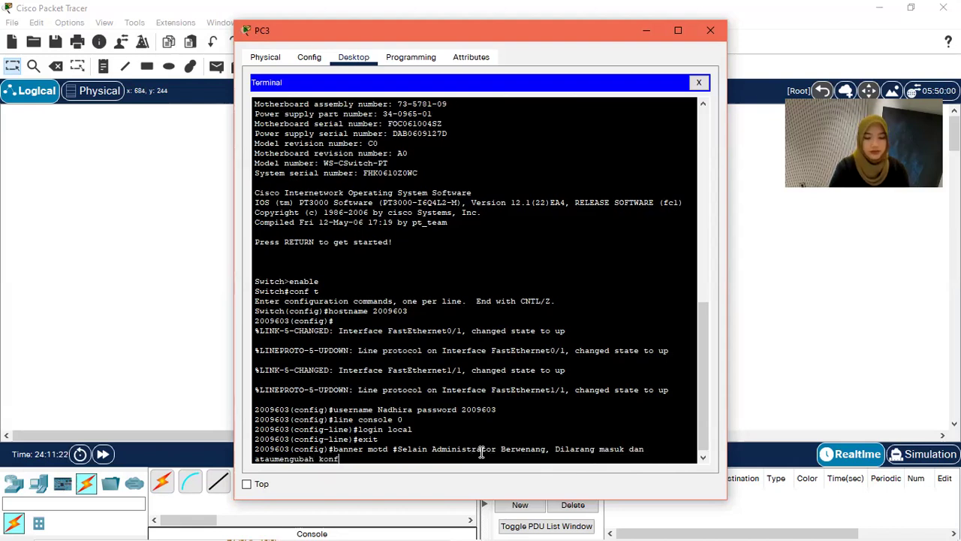
type("igurasi apapun pada perangkat#")
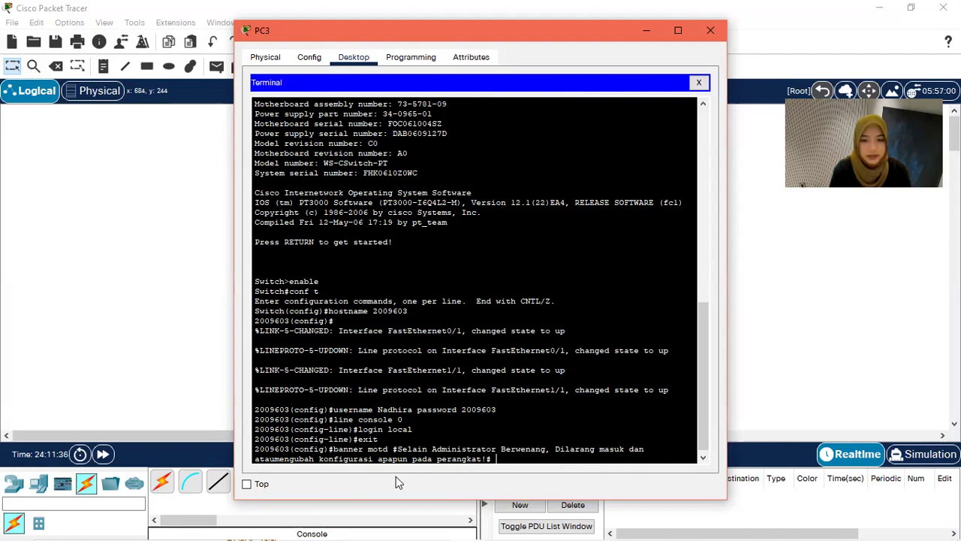
key("Left")
key("Left")
key("Left")
key("Left")
key("Left")
key("Left")
key("Left")
key("Left")
key("Left")
key("Left")
key("Left")
key("Left")
key("Left")
key("Left")
key("Left")
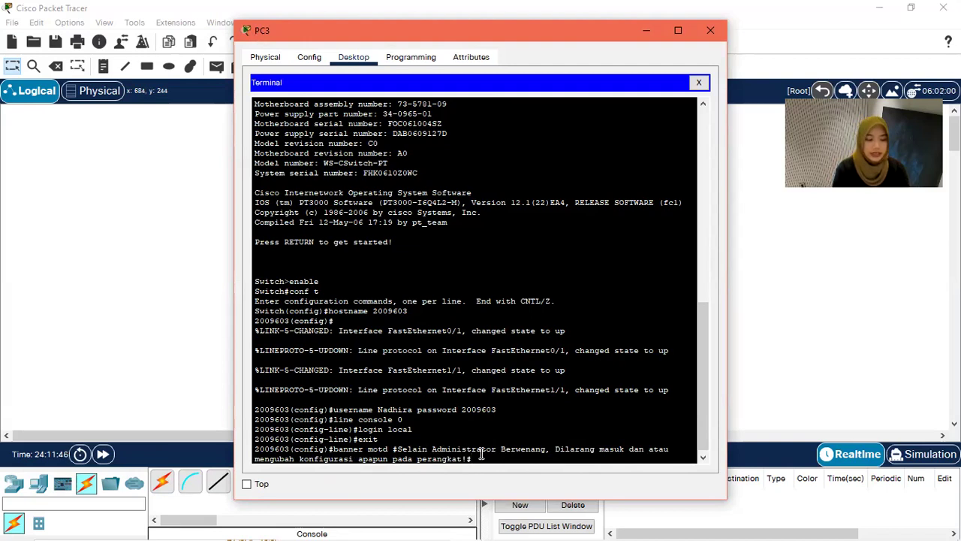
key("Return")
type("ex")
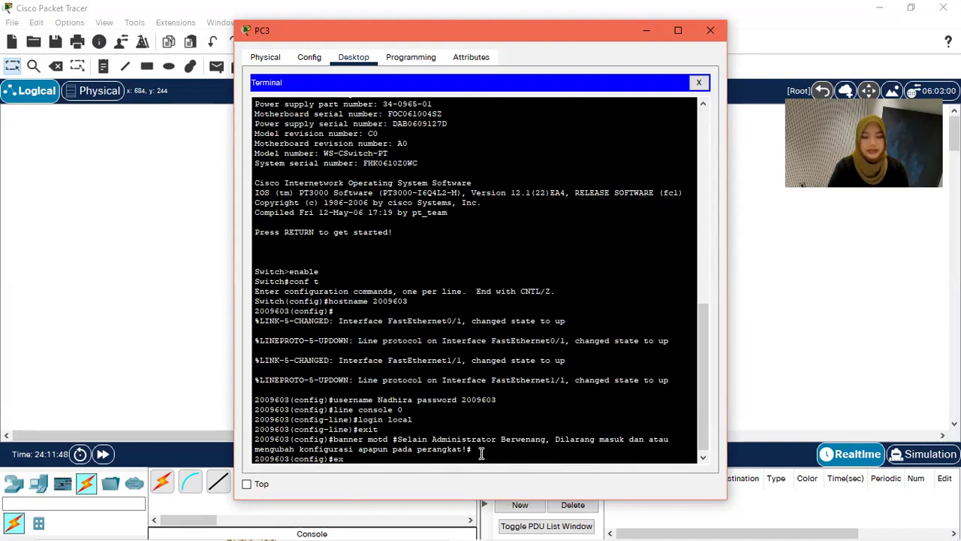
type("it")
key("Return")
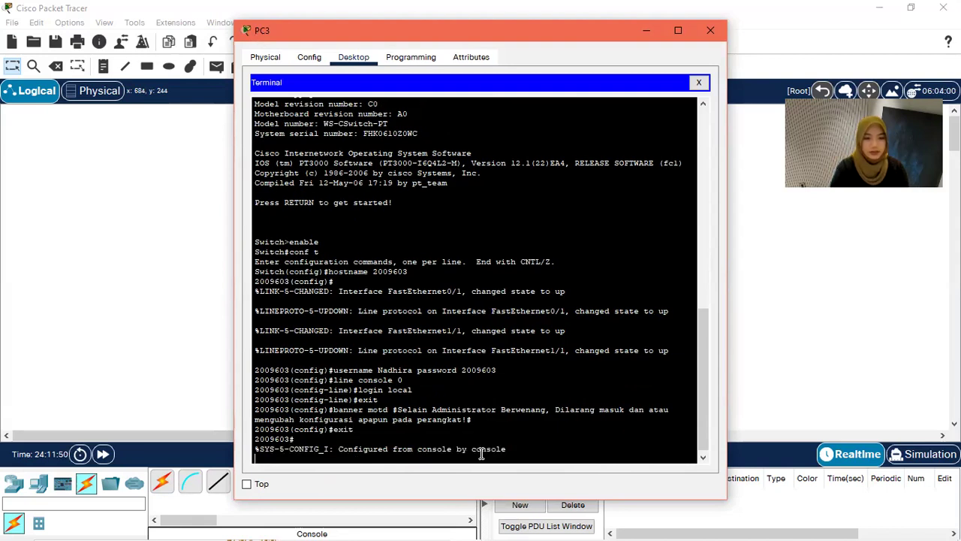
key("Return")
Step: End the console session, point out the banner, and log back in with the local account
type("exit")
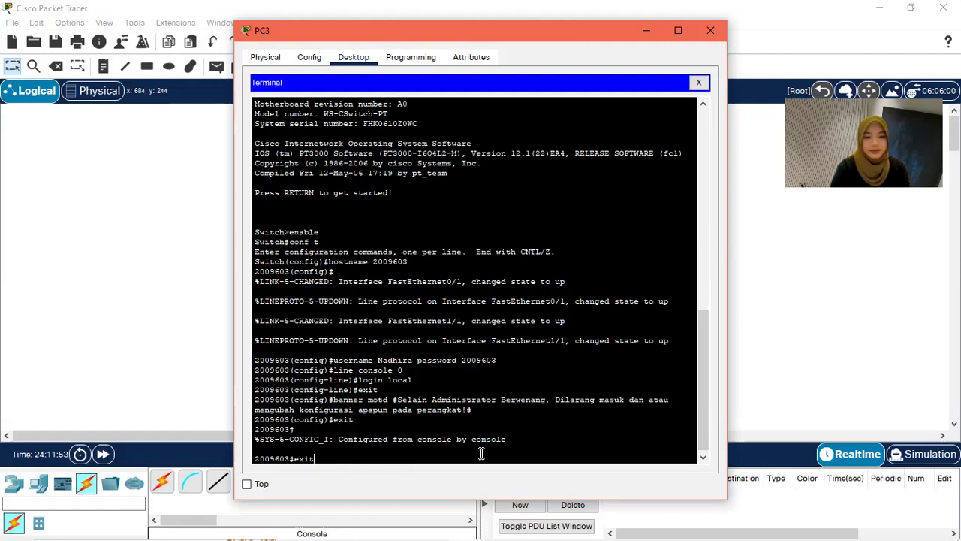
key("Return")
key("Return")
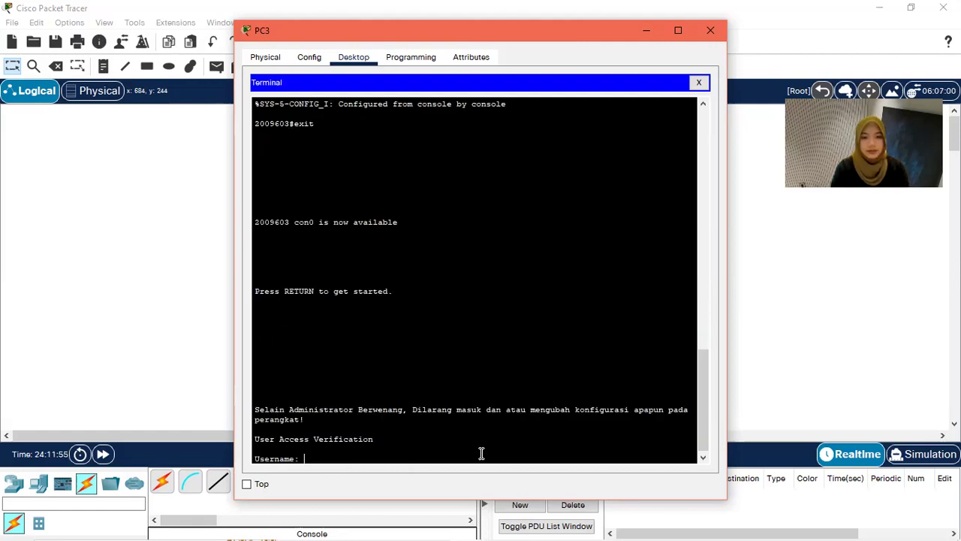
left_click_drag(278, 418, 251, 409)
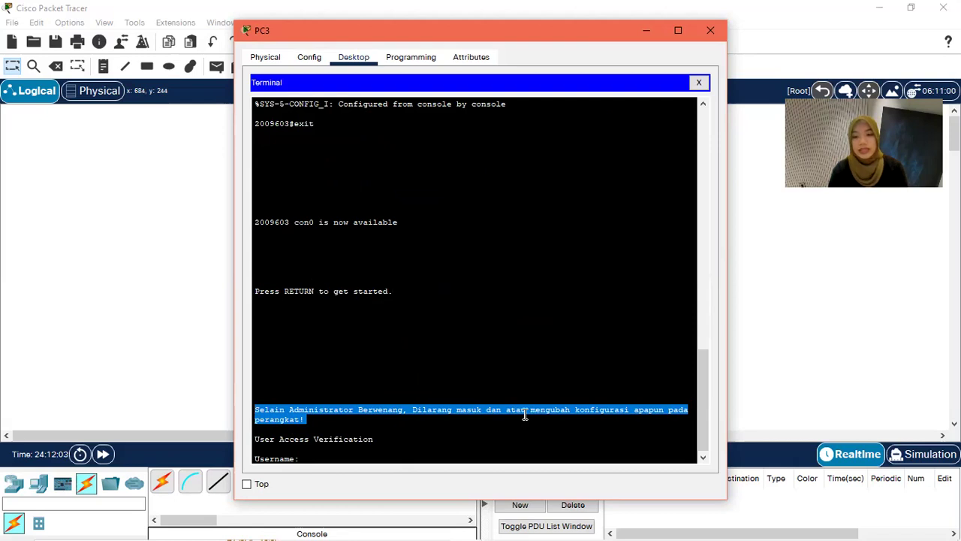
left_click(361, 454)
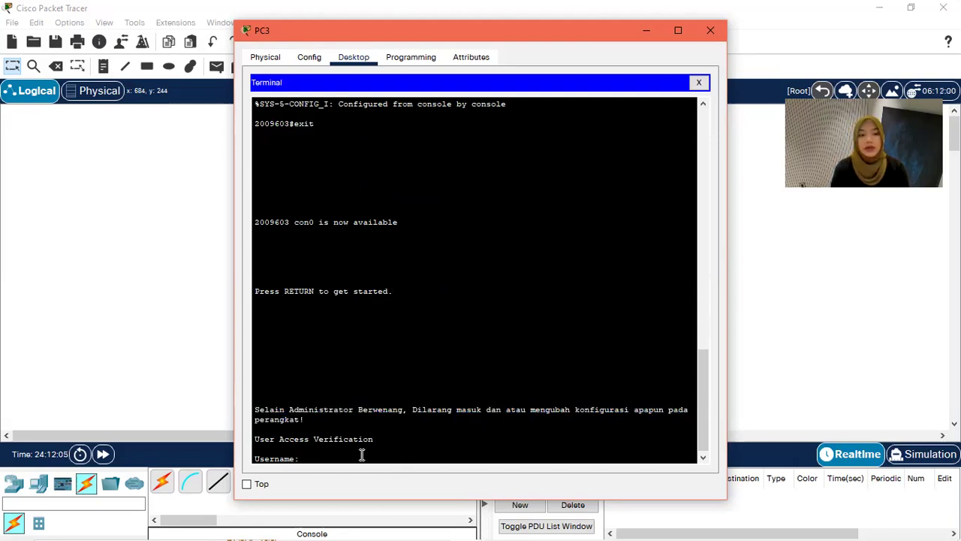
type("Nadhira")
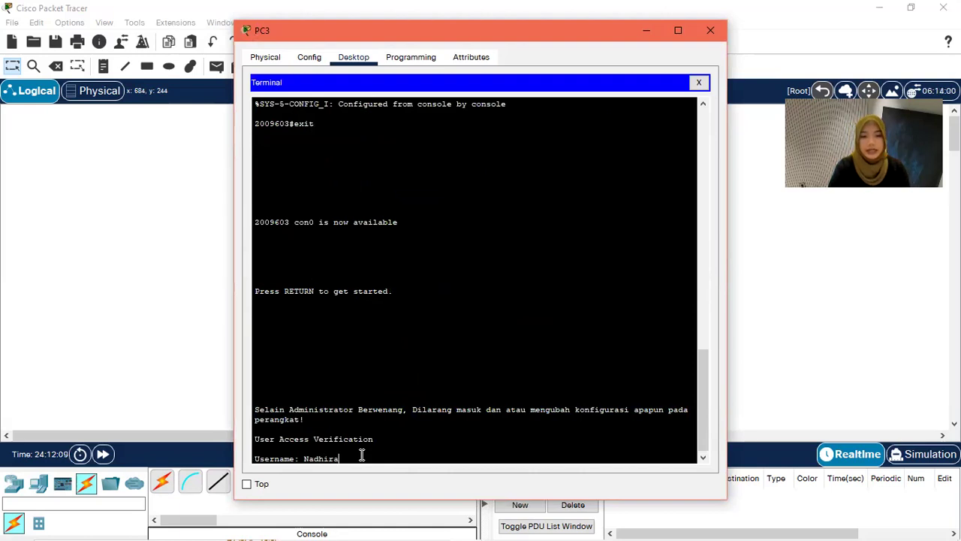
key("Return")
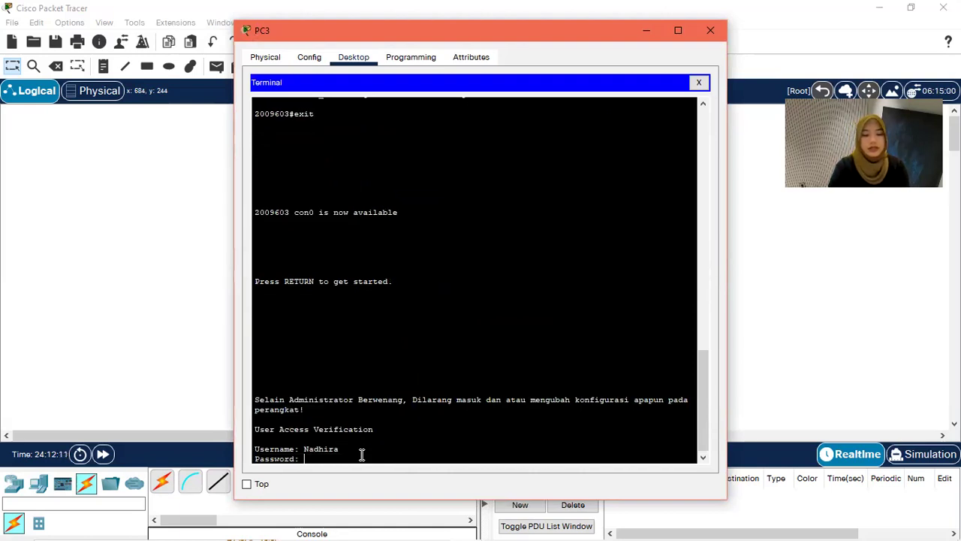
key("Return")
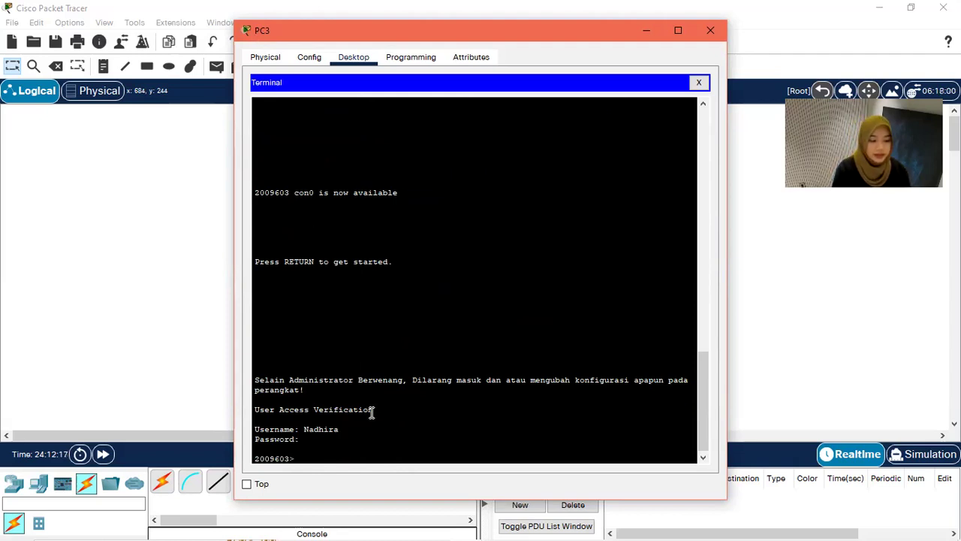
Step: Close PC3, review the task list in the Word assignment, then return to the topology
left_click(709, 30)
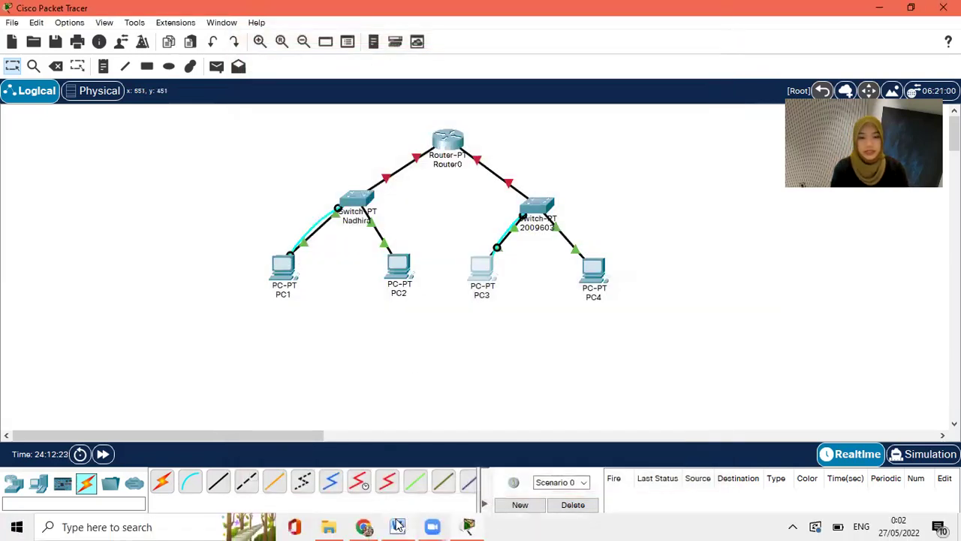
left_click(397, 526)
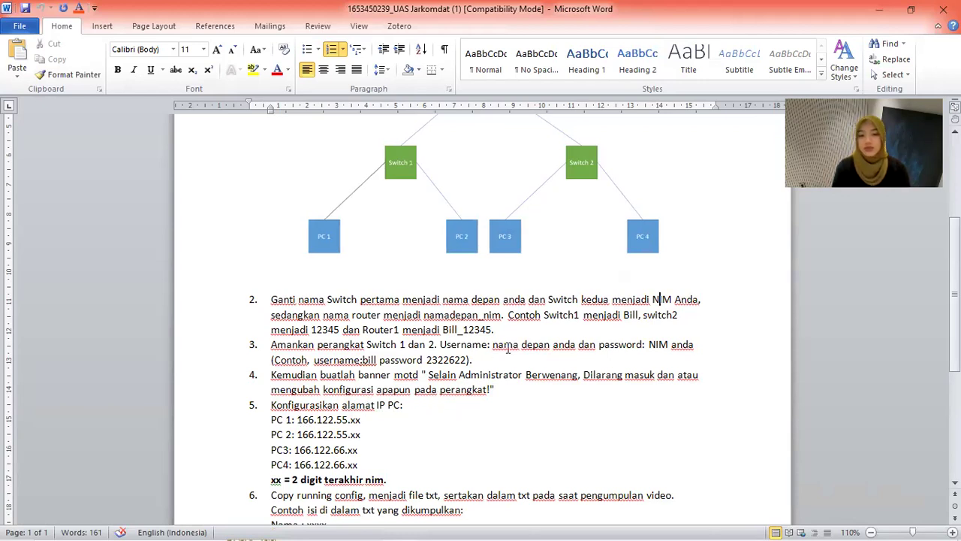
left_click(878, 8)
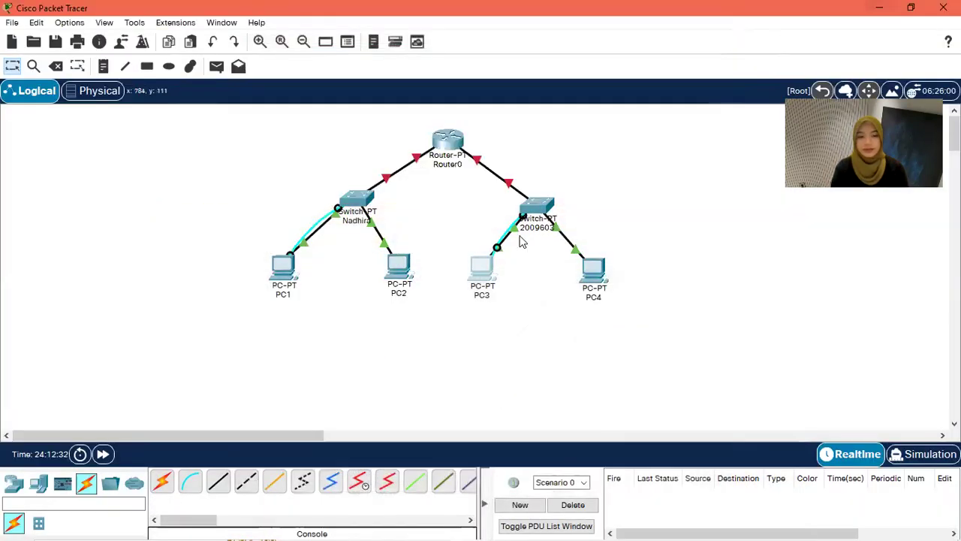
Step: Enter 166.122.55.3 as PC1's IPv4 address in IP Configuration
left_click(288, 272)
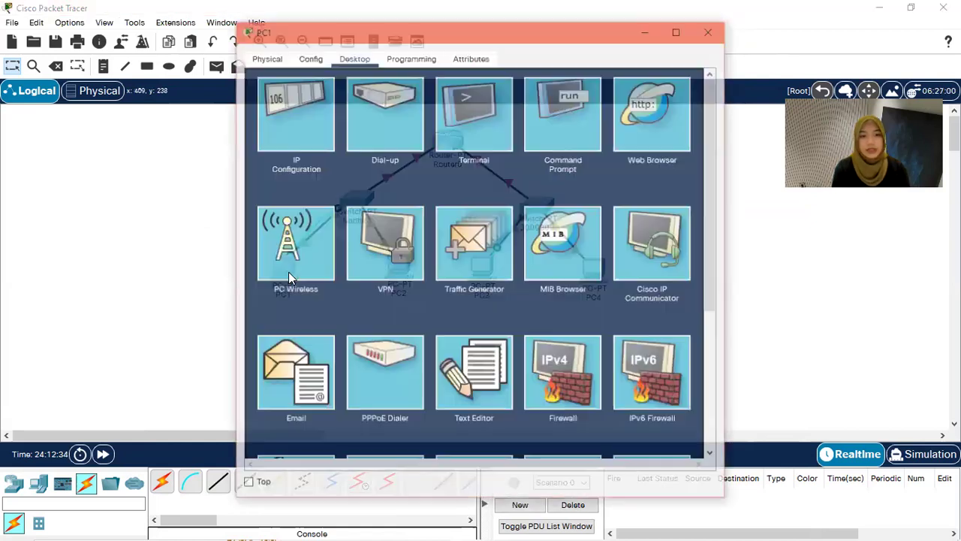
left_click(323, 111)
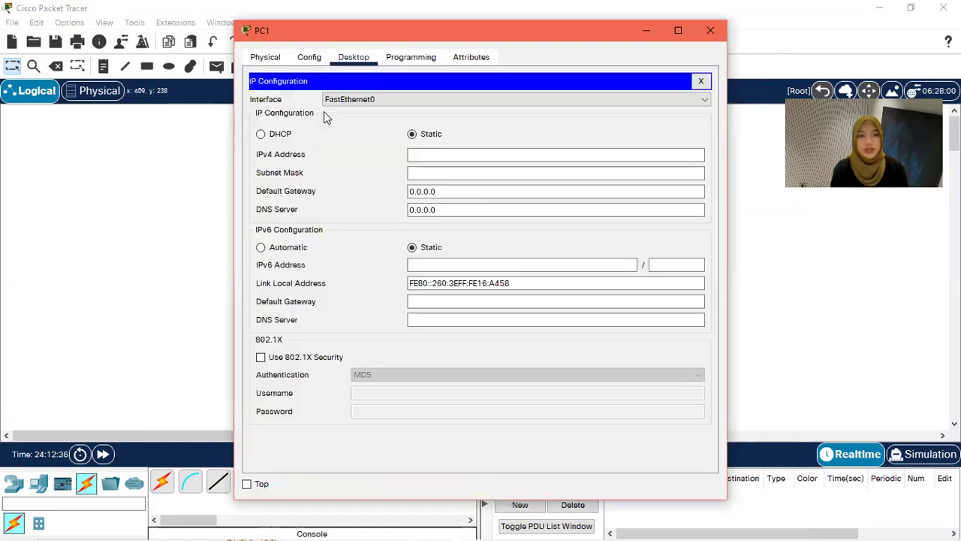
left_click(445, 154)
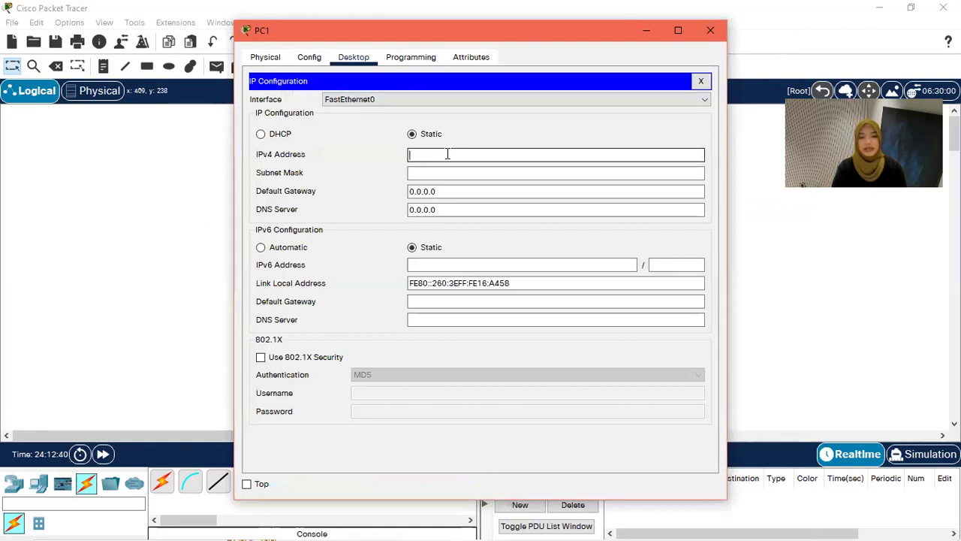
type("166.1")
type(".")
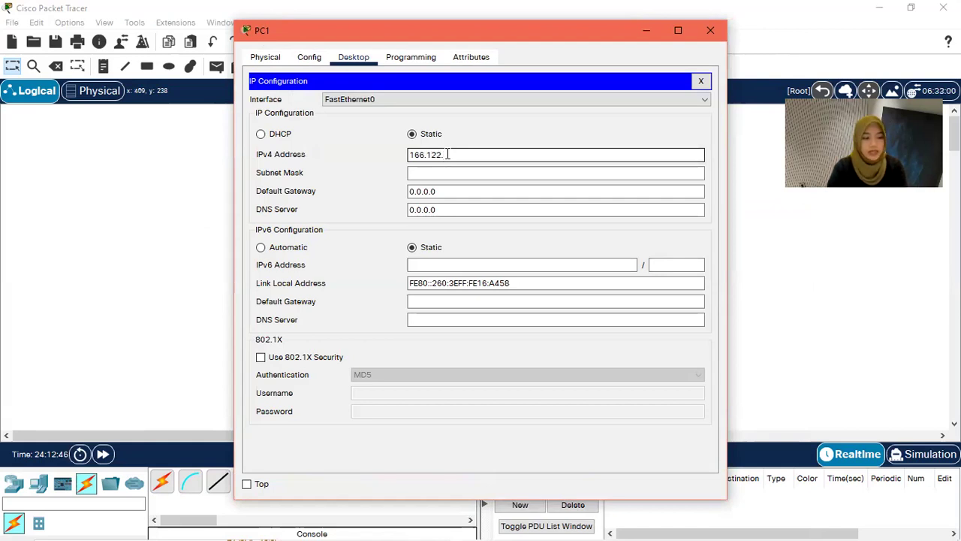
type("55")
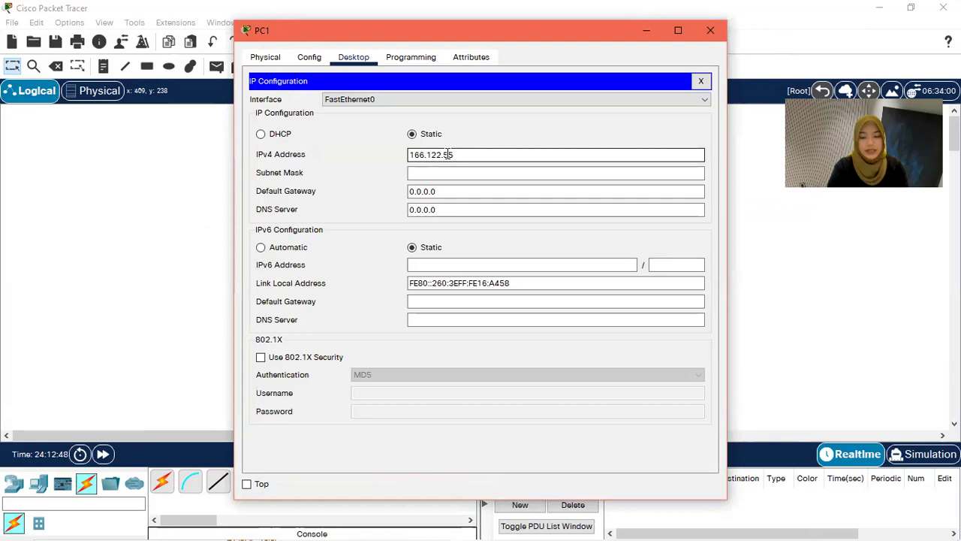
type(".")
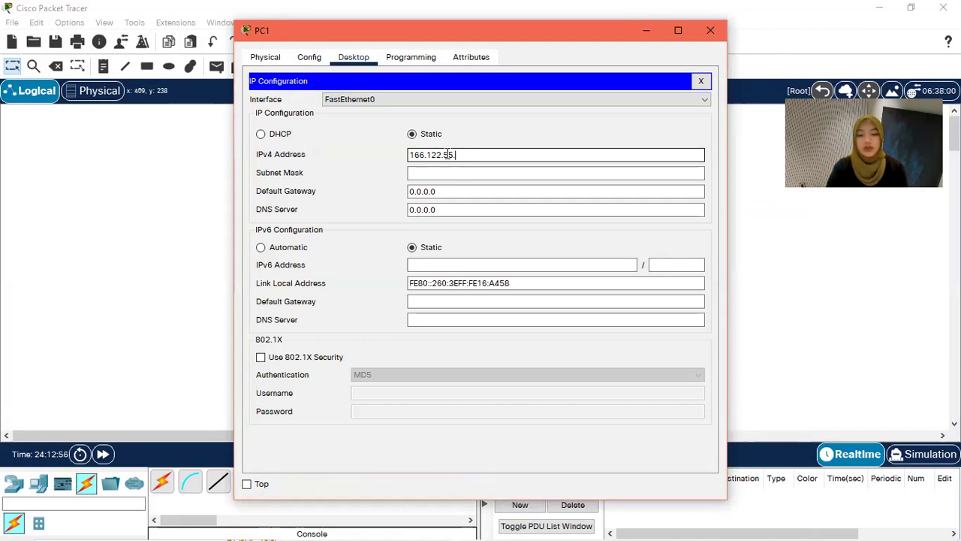
type("10")
key("BackSpace")
key("BackSpace")
key("BackSpace")
type(".03")
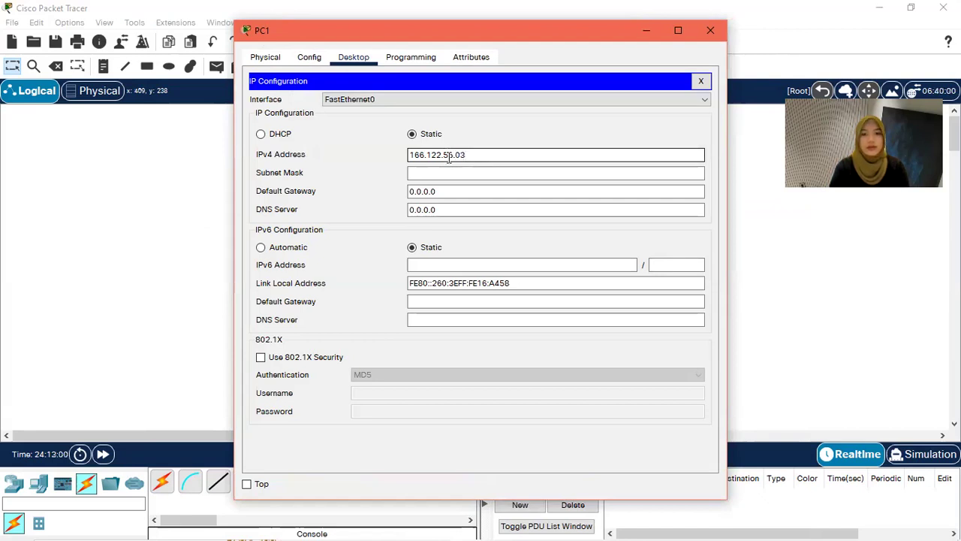
Step: Set PC1's subnet mask to 255.255.255.0 and default gateway to 166.122.55.1
left_click(454, 168)
key("BackSpace")
key("BackSpace")
key("BackSpace")
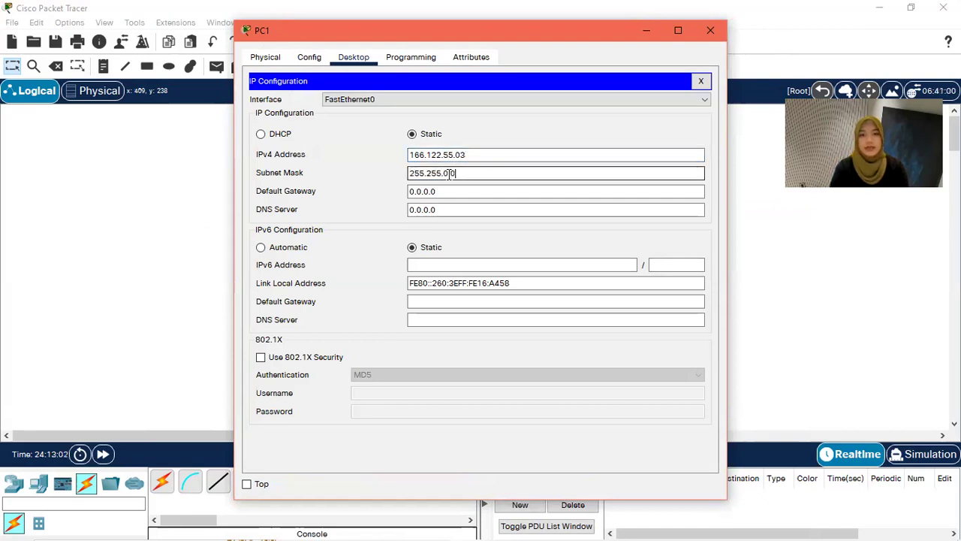
type("255.")
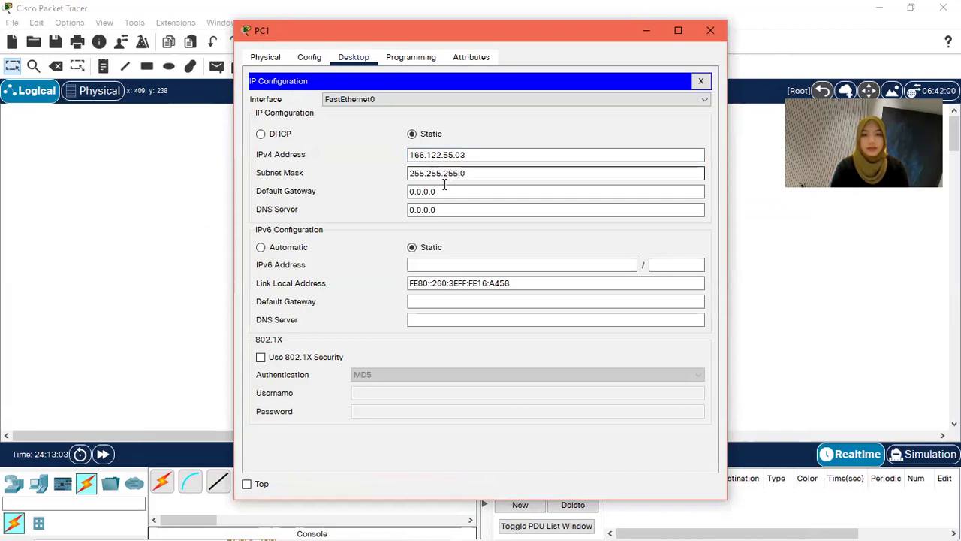
left_click_drag(440, 192, 388, 193)
key("BackSpace")
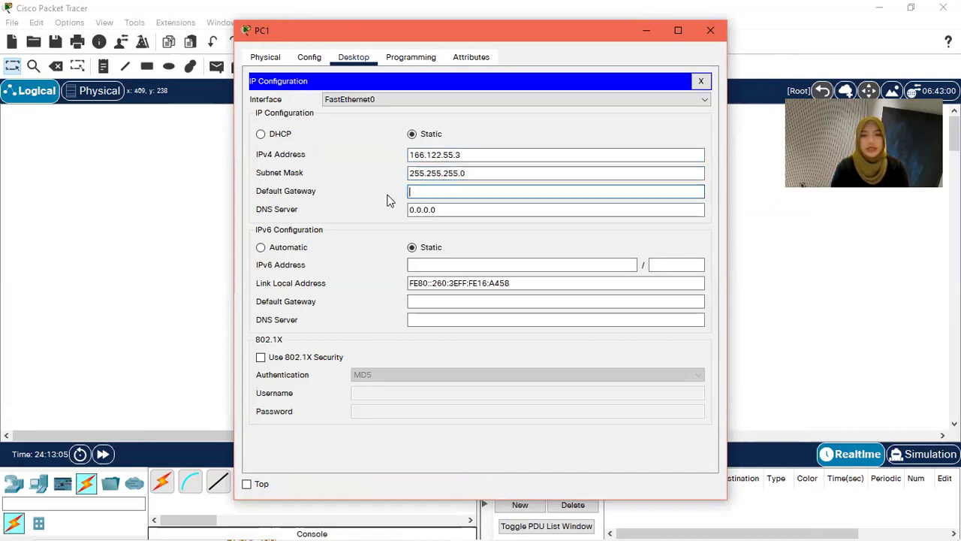
left_click_drag(457, 155, 402, 154)
key("ctrl+c")
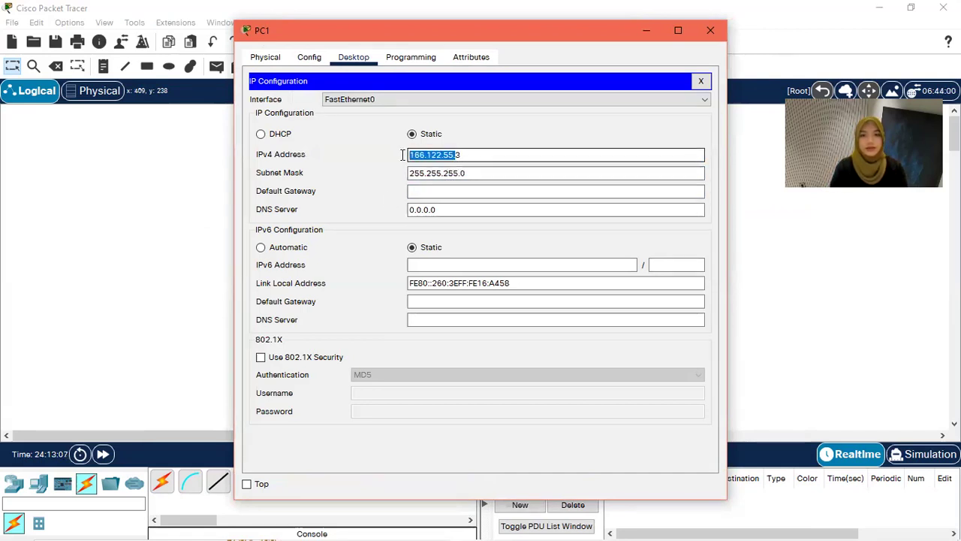
left_click(432, 193)
key("ctrl+v")
type(".1")
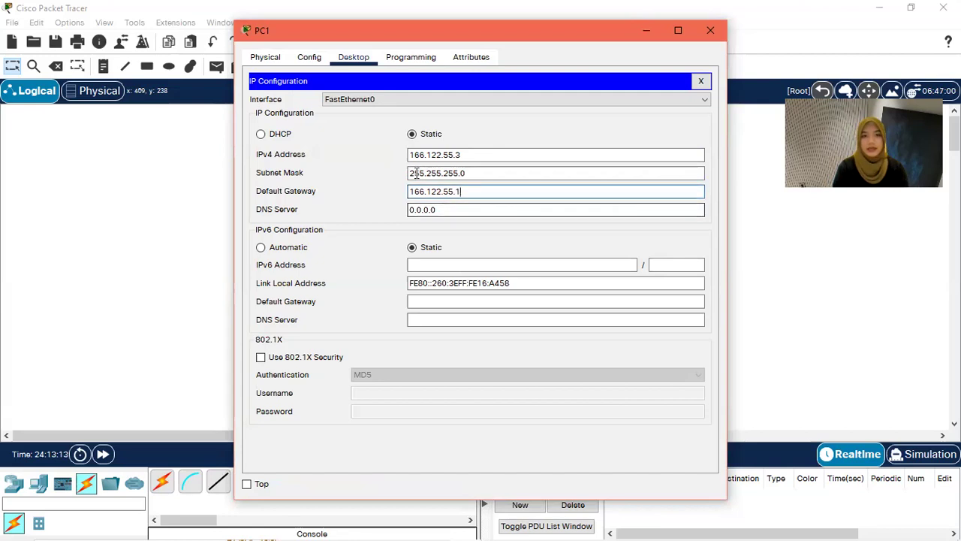
left_click(711, 31)
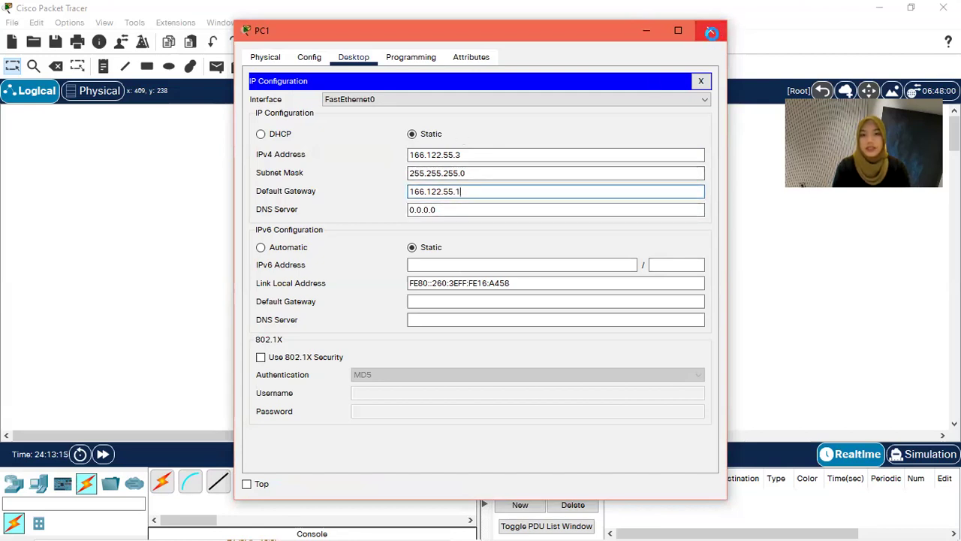
Step: Enter 166.122.55.4 as PC2's IPv4 address in IP Configuration
left_click(397, 269)
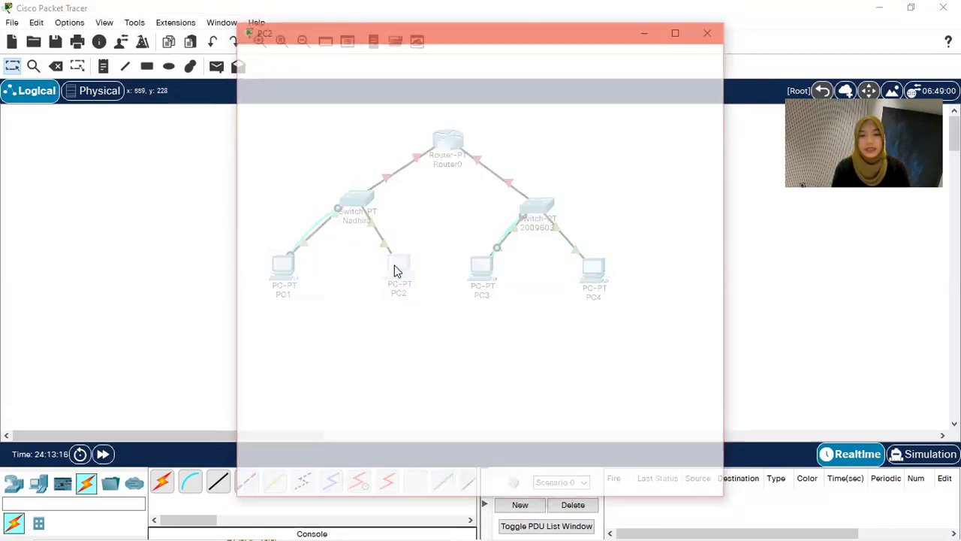
left_click(310, 59)
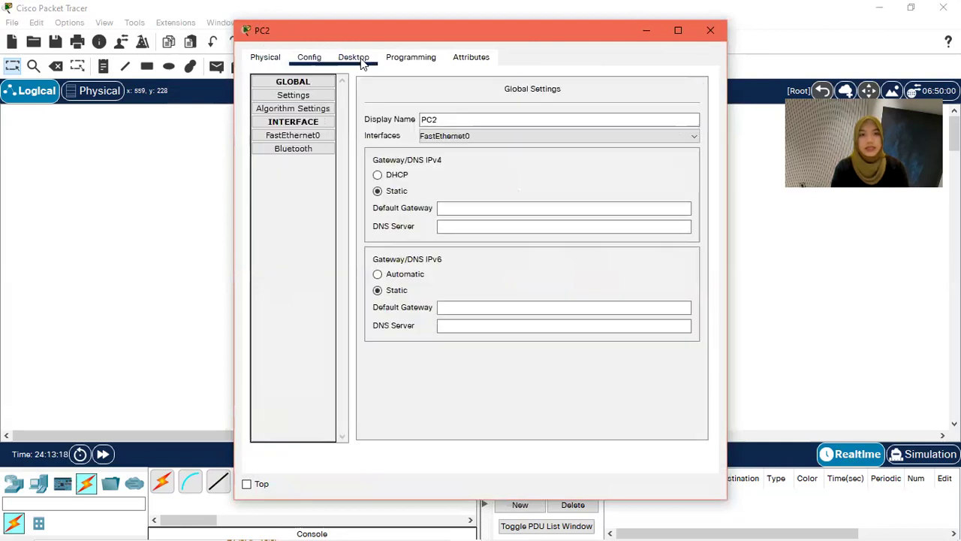
left_click(361, 61)
left_click(293, 101)
left_click(470, 156)
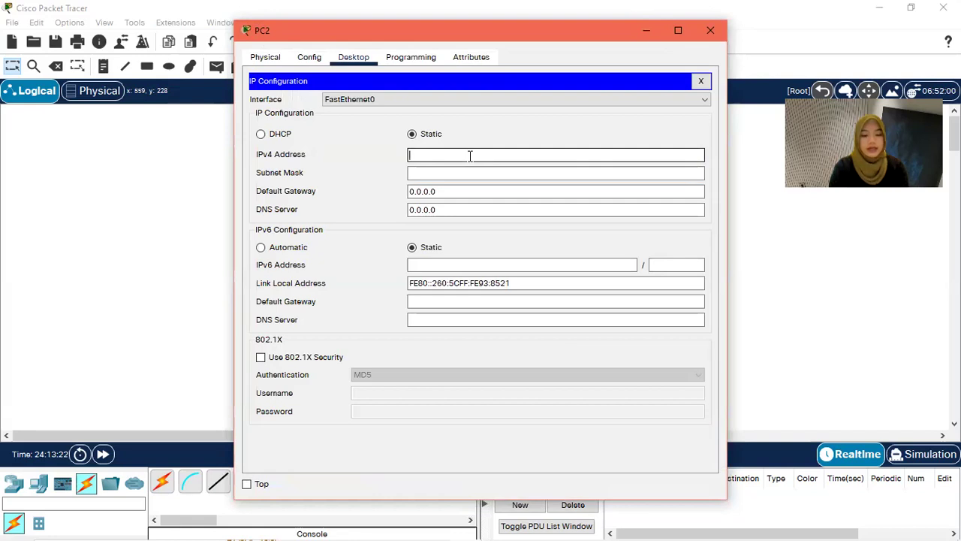
type("166.122.55.")
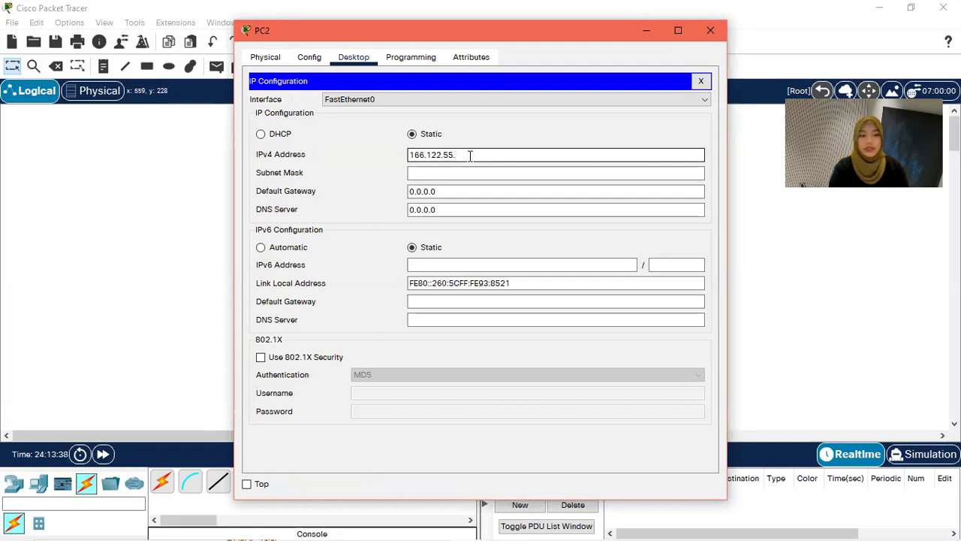
type("04")
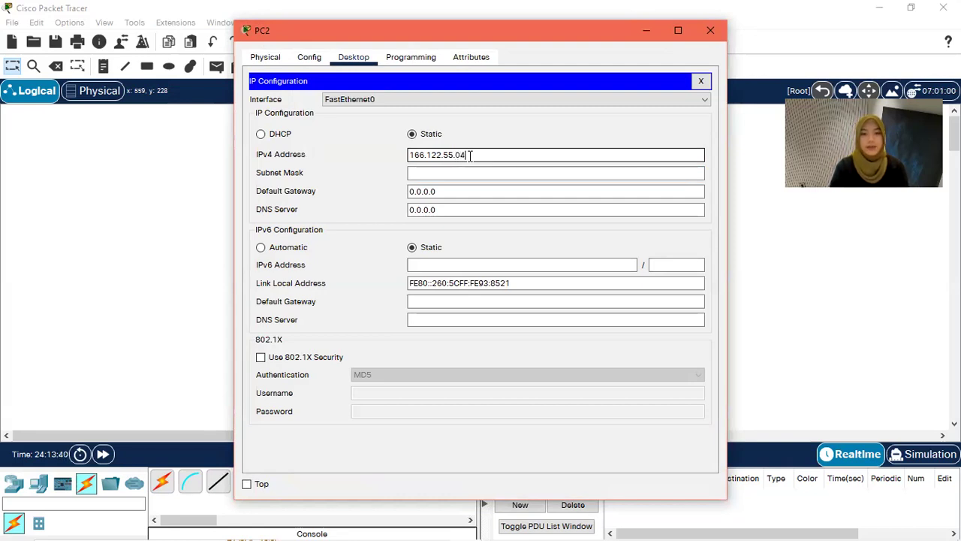
Step: Set PC2's subnet mask to 255.255.255.0 and default gateway to 166.122.55.1
left_click(451, 174)
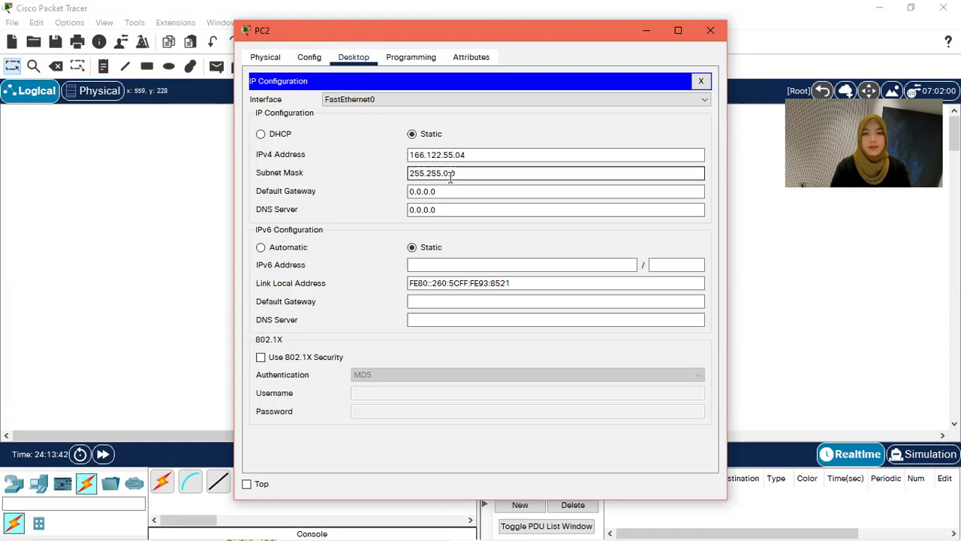
key("BackSpace")
type("255.")
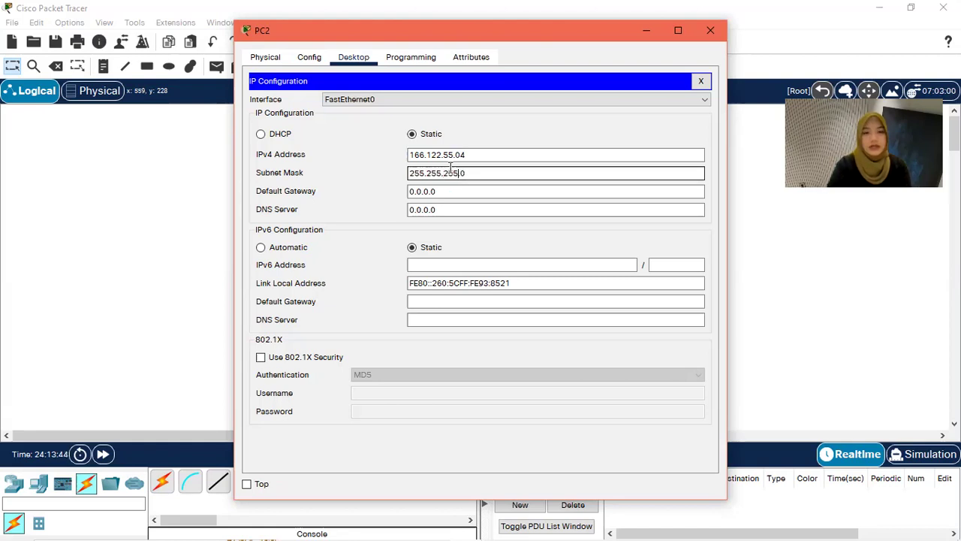
left_click(446, 191)
left_click_drag(446, 190, 386, 195)
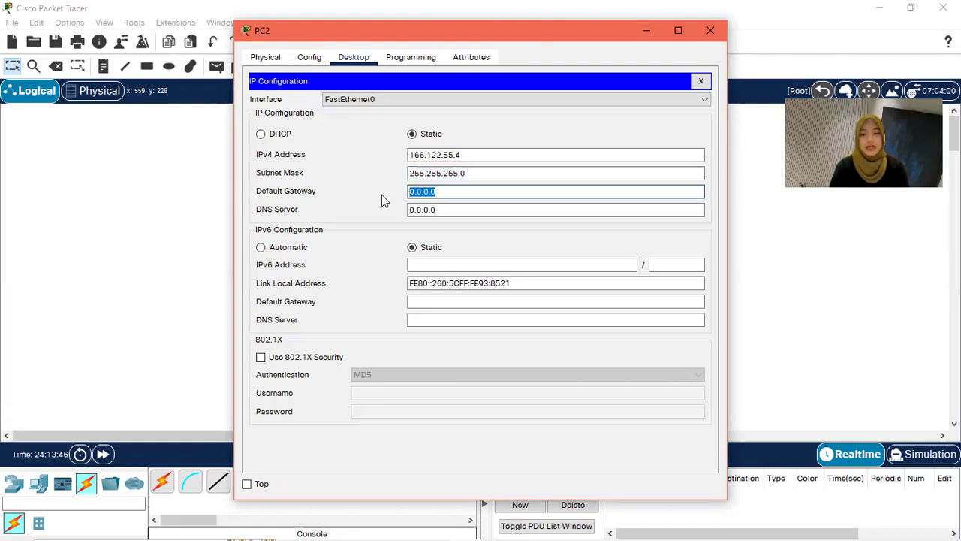
type("166.122.55.1")
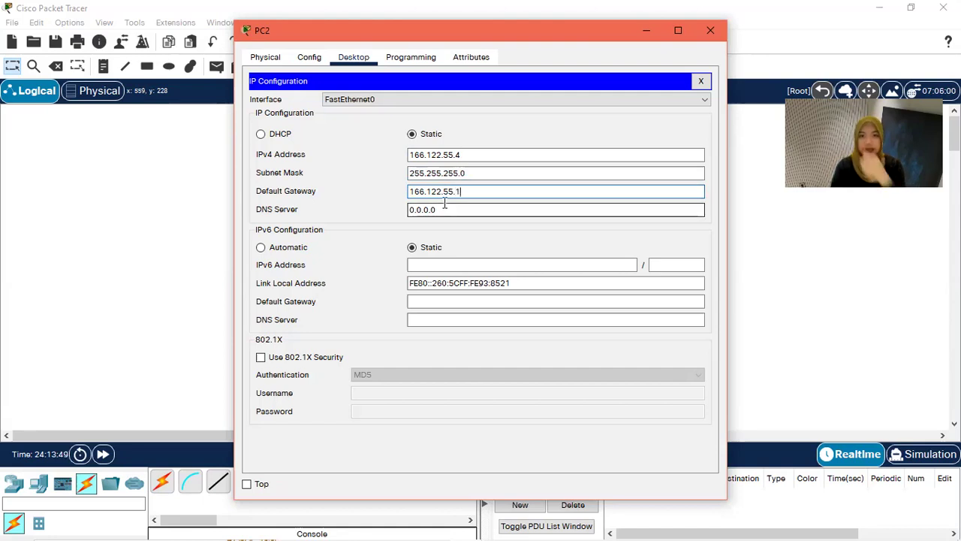
left_click(711, 31)
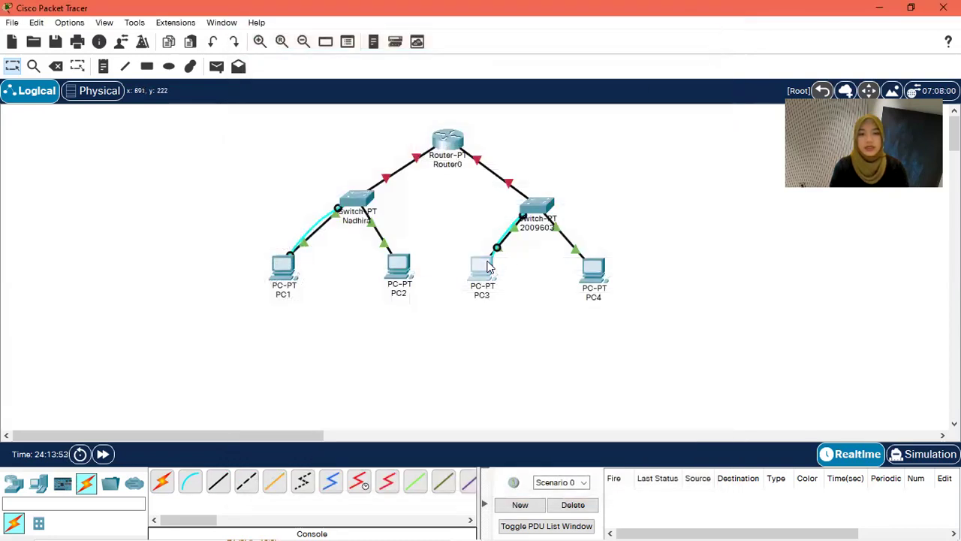
Step: Enter 166.122.66.3 as PC3's IPv4 address in IP Configuration
left_click(484, 265)
left_click(291, 140)
left_click(452, 155)
type("166.122.55")
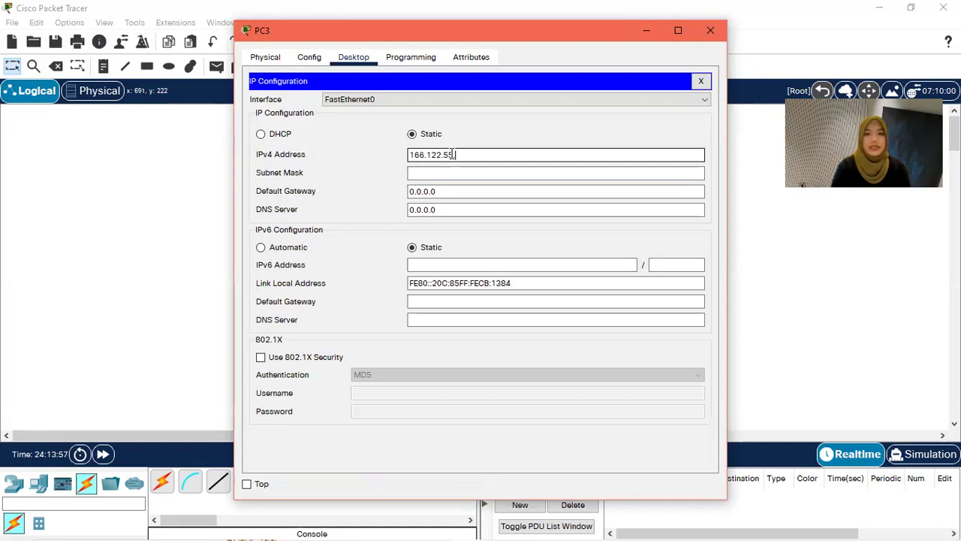
key("BackSpace")
key("BackSpace")
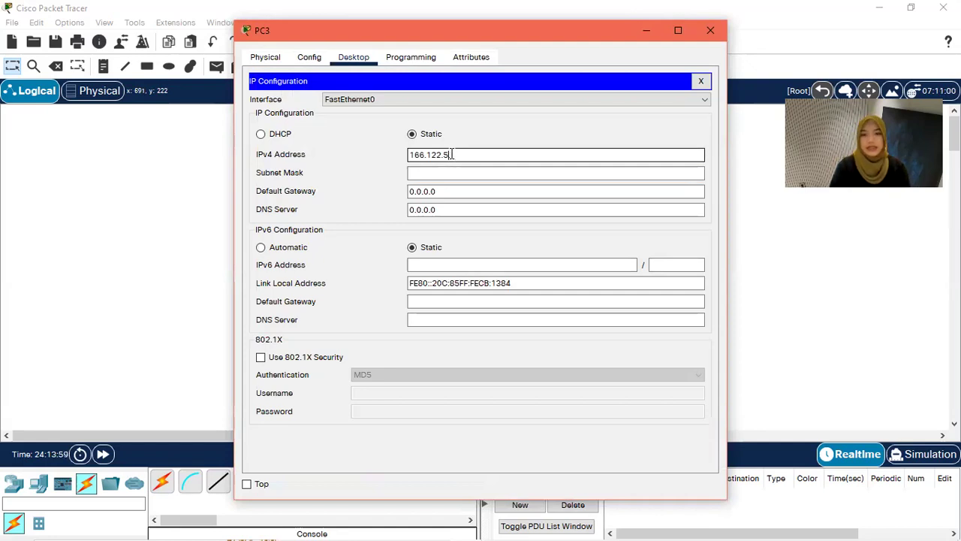
type("66.")
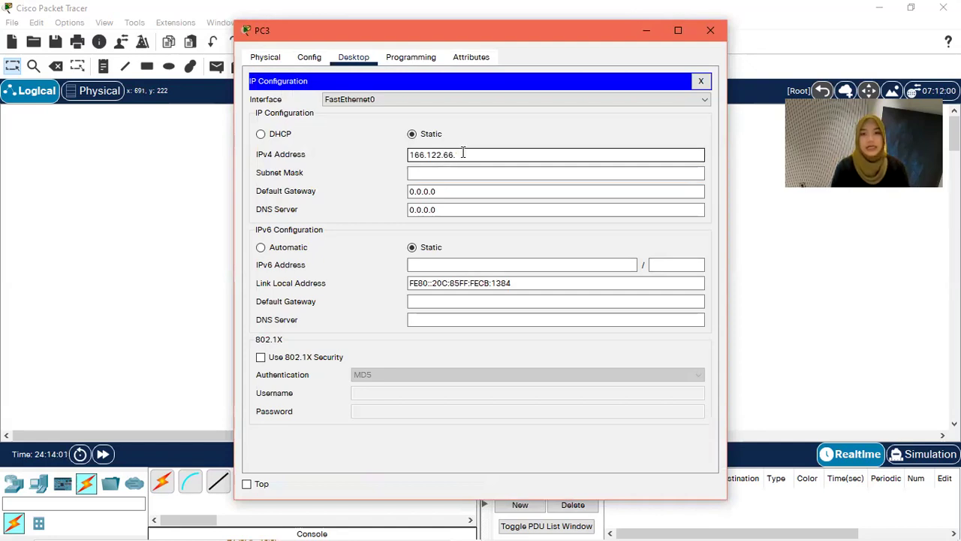
type("03")
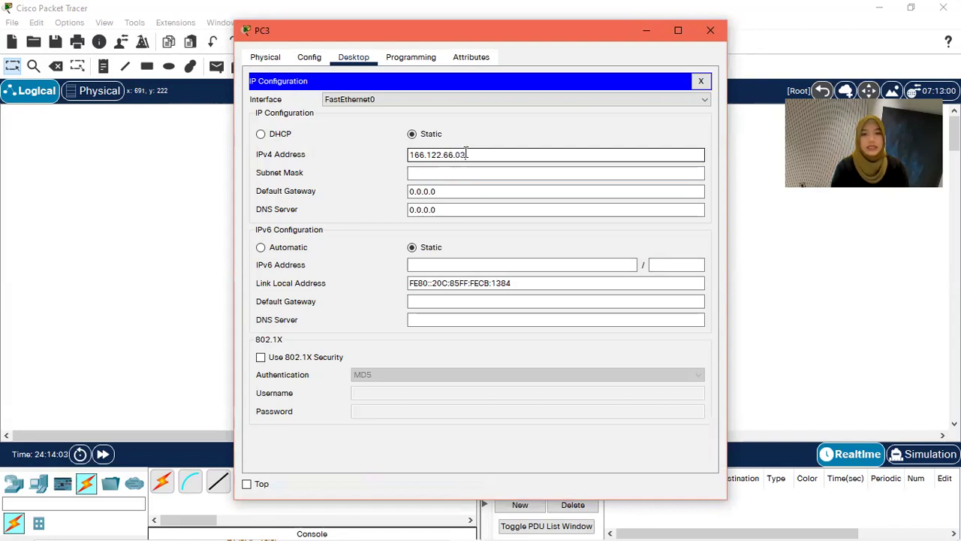
Step: Set PC3's subnet mask to 255.255.255.0 and default gateway to 166.122.66.1
left_click(455, 172)
double_click(451, 173)
type("255")
left_click(450, 191)
key("BackSpace")
key("BackSpace")
key("BackSpace")
key("BackSpace")
key("BackSpace")
key("BackSpace")
key("BackSpace")
type("166.122.55.")
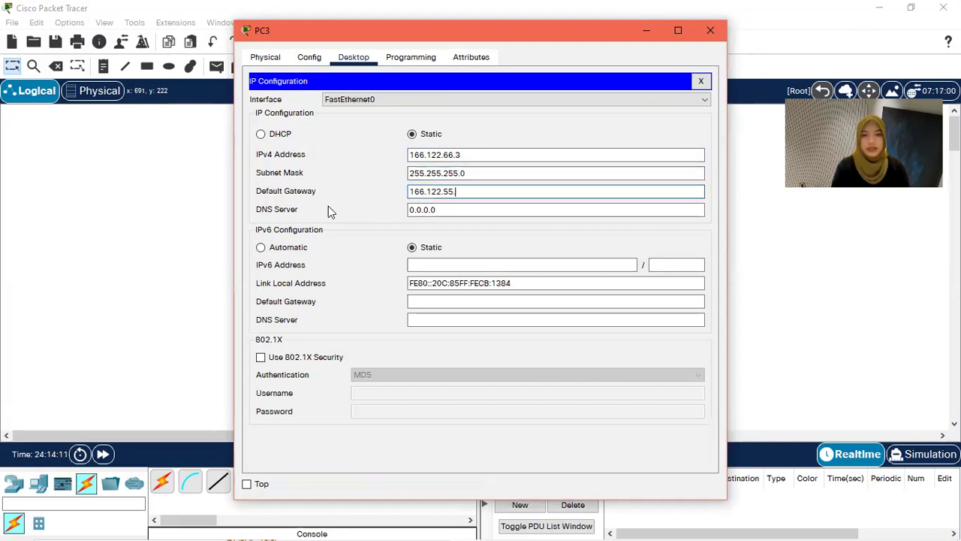
key("BackSpace")
key("BackSpace")
key("BackSpace")
type("66")
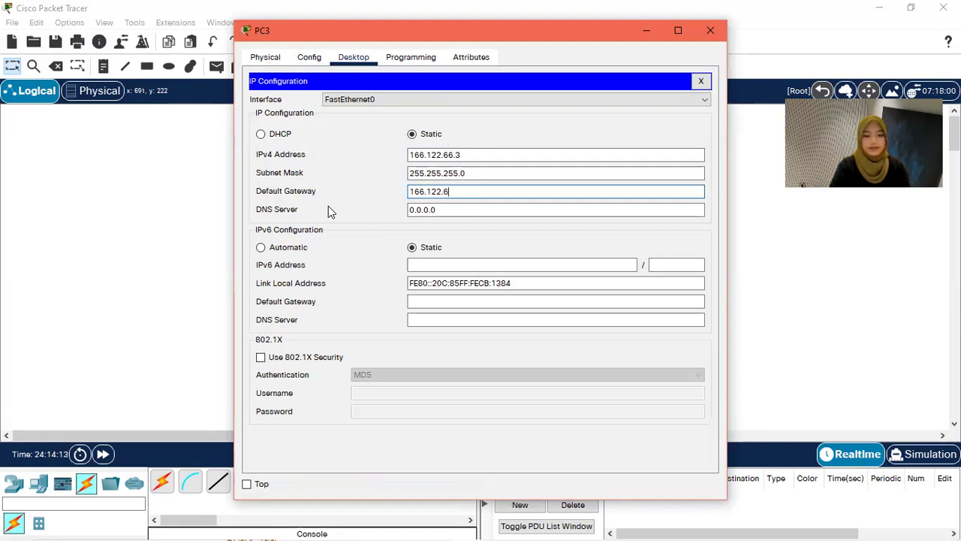
type(".1")
left_click(458, 155)
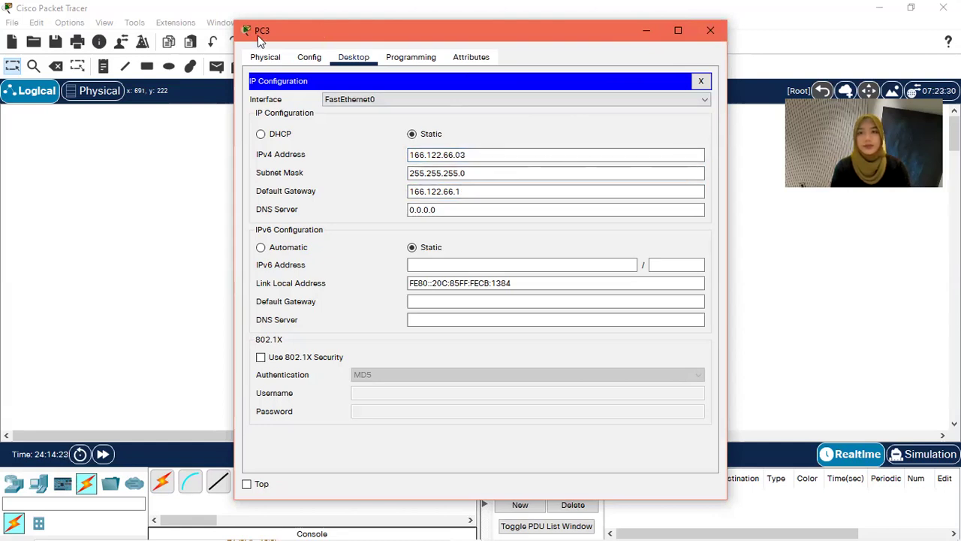
left_click_drag(257, 35, 194, 35)
left_click(647, 31)
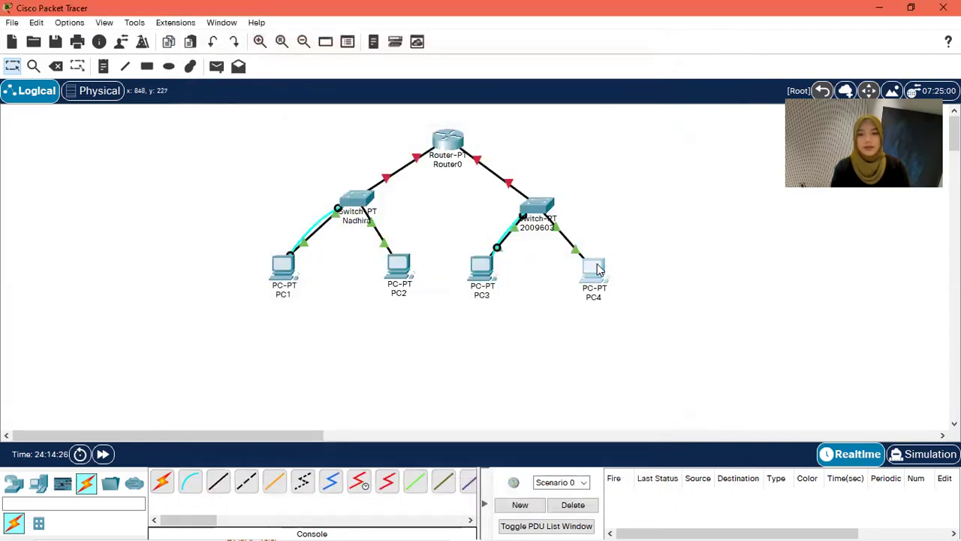
Step: Enter 166.122.66.4 as PC4's IPv4 address in IP Configuration
left_click(599, 268)
left_click(309, 58)
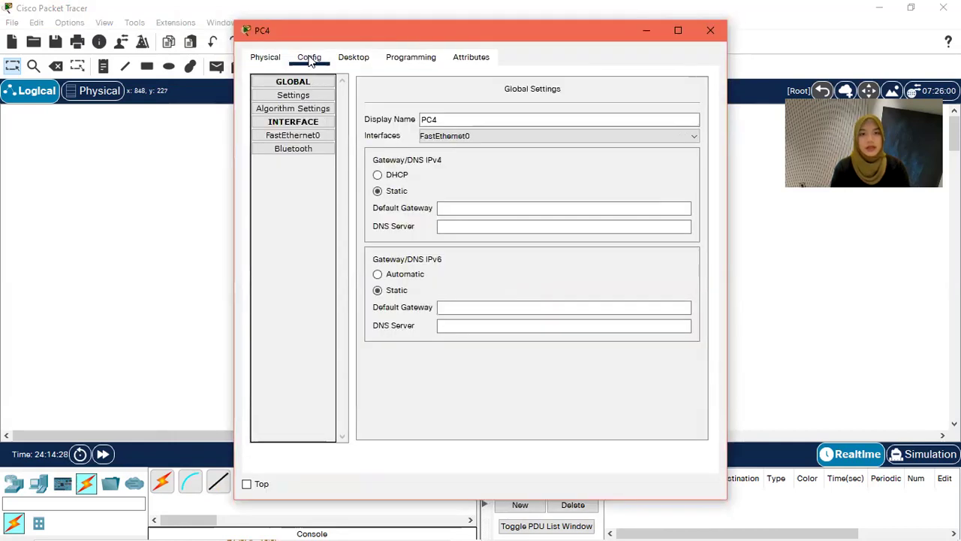
left_click(351, 57)
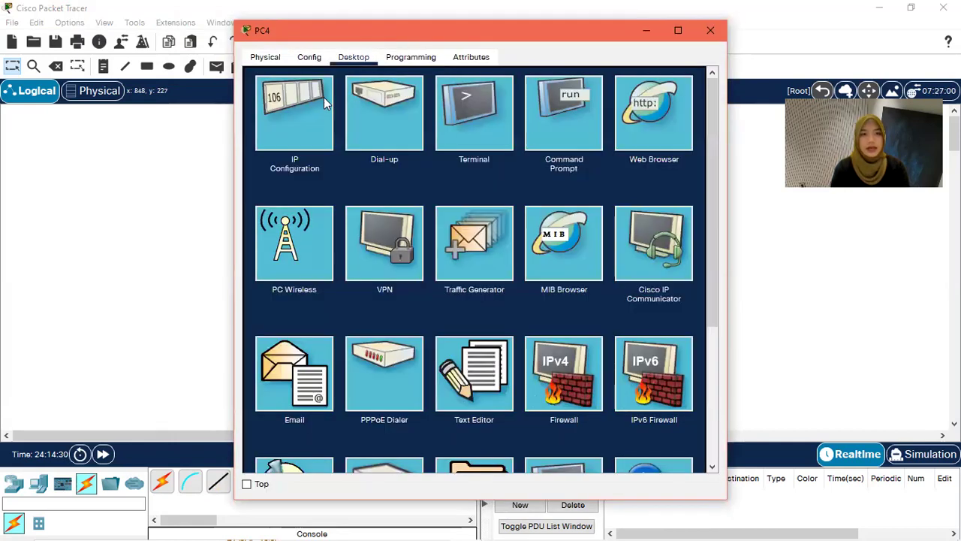
left_click(322, 99)
left_click(427, 154)
type("166.22.55.")
key("BackSpace")
key("BackSpace")
key("BackSpace")
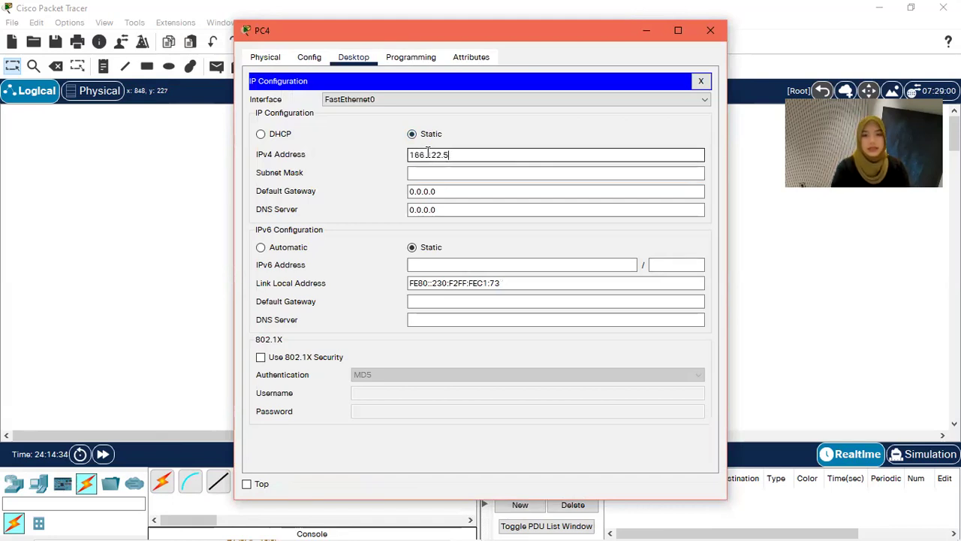
type("66.")
type("04")
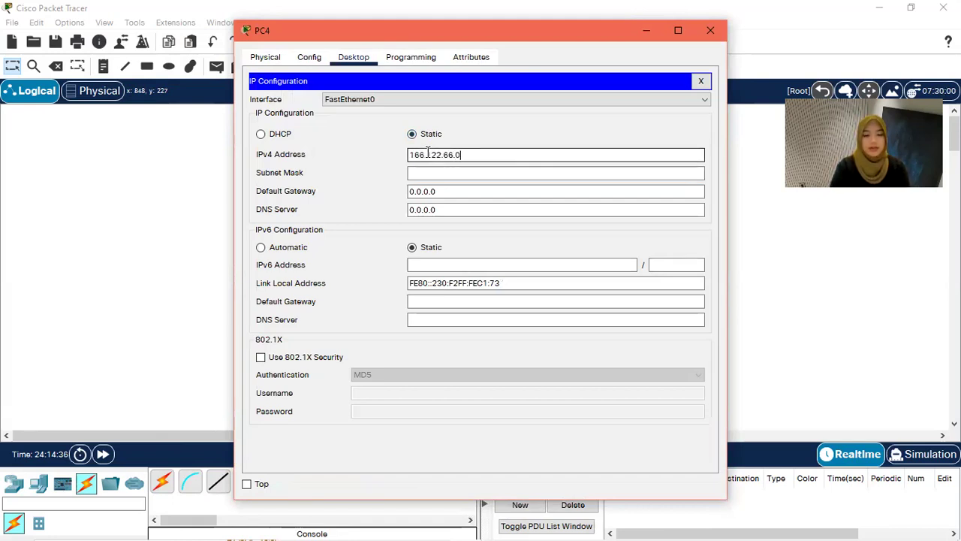
Step: Set PC4's subnet mask to 255.255.255.0 and default gateway to 166.122.66.1
left_click(449, 172)
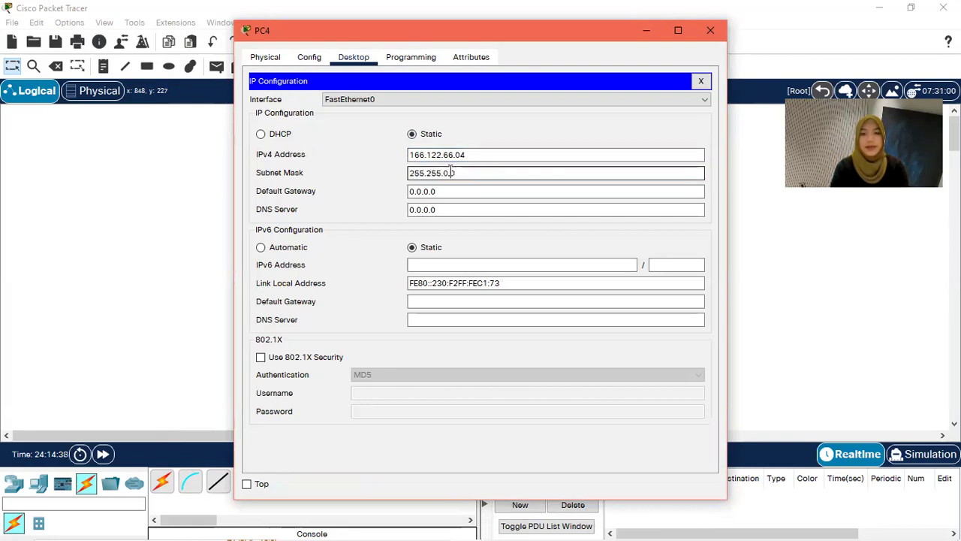
key("BackSpace")
key("BackSpace")
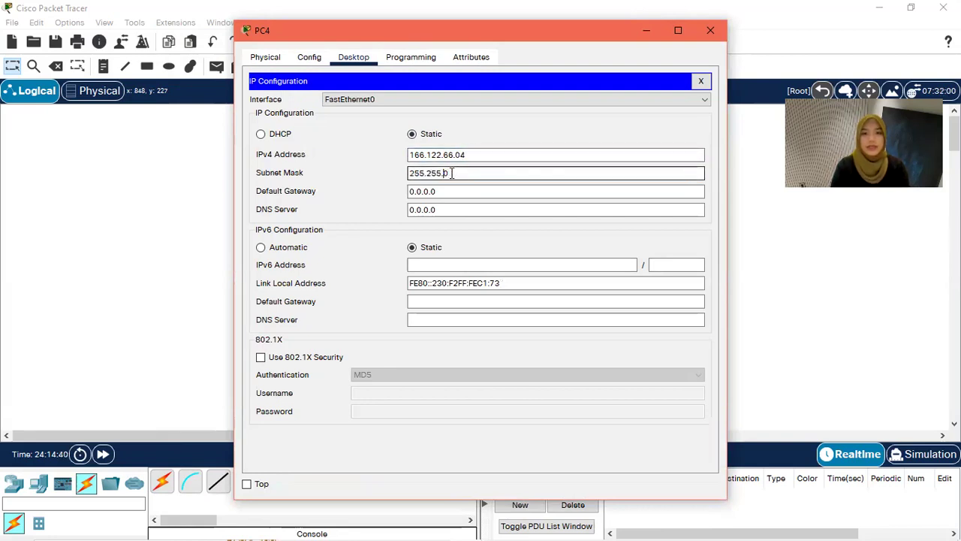
key("BackSpace")
type("255.0")
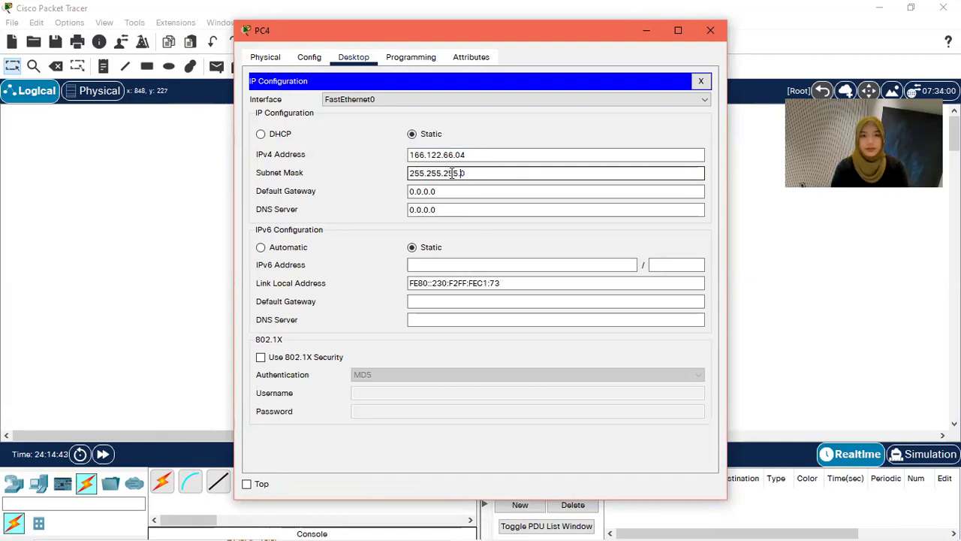
left_click_drag(450, 191, 393, 193)
key("BackSpace")
type("166.122.55.")
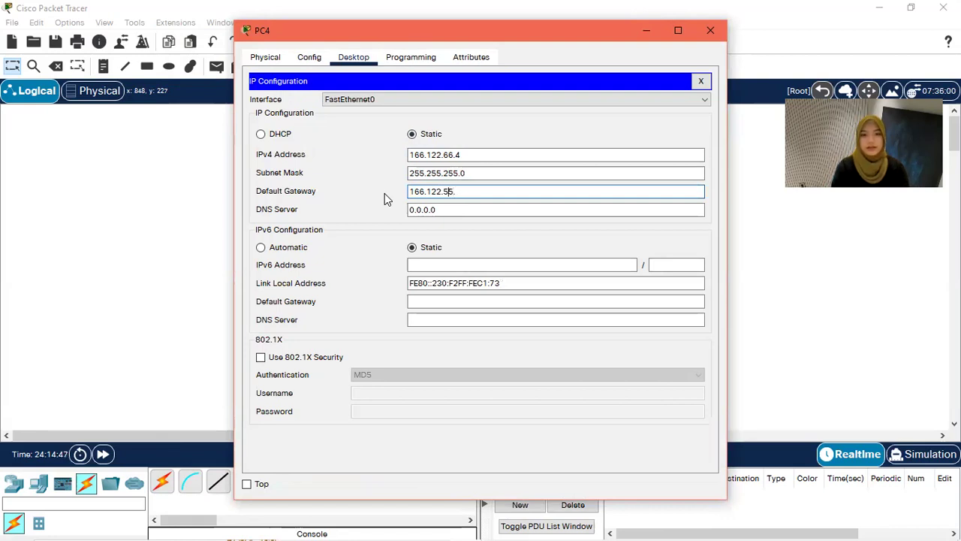
key("BackSpace")
key("BackSpace")
key("BackSpace")
type("66.1")
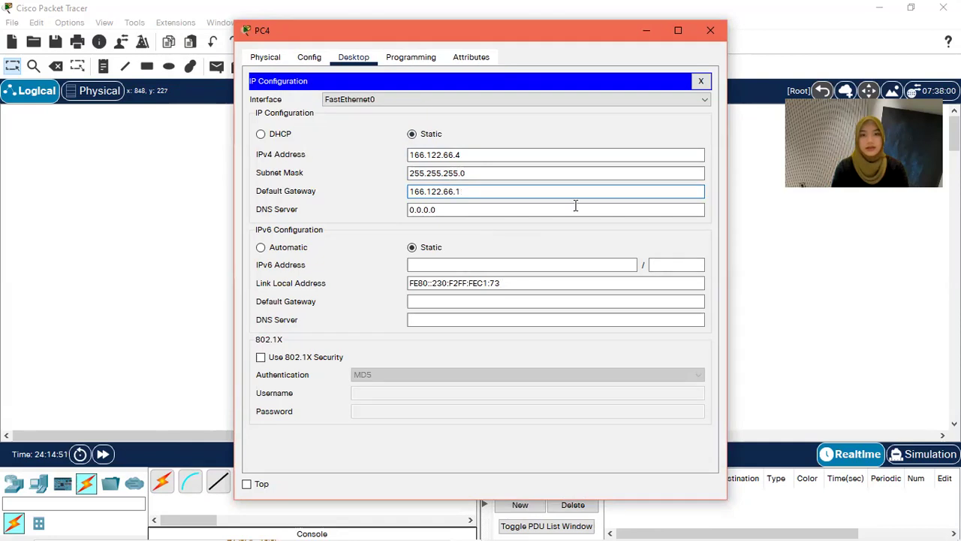
left_click(710, 30)
Step: Correct the IPv4 addresses of PC3 and PC4 in their IP Configuration
left_click(482, 265)
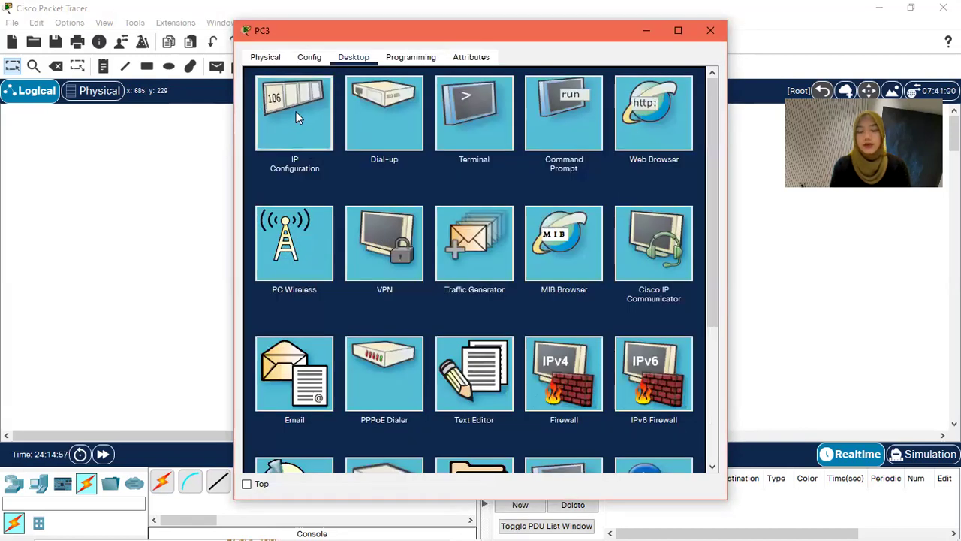
left_click(296, 111)
left_click(457, 154)
type("03")
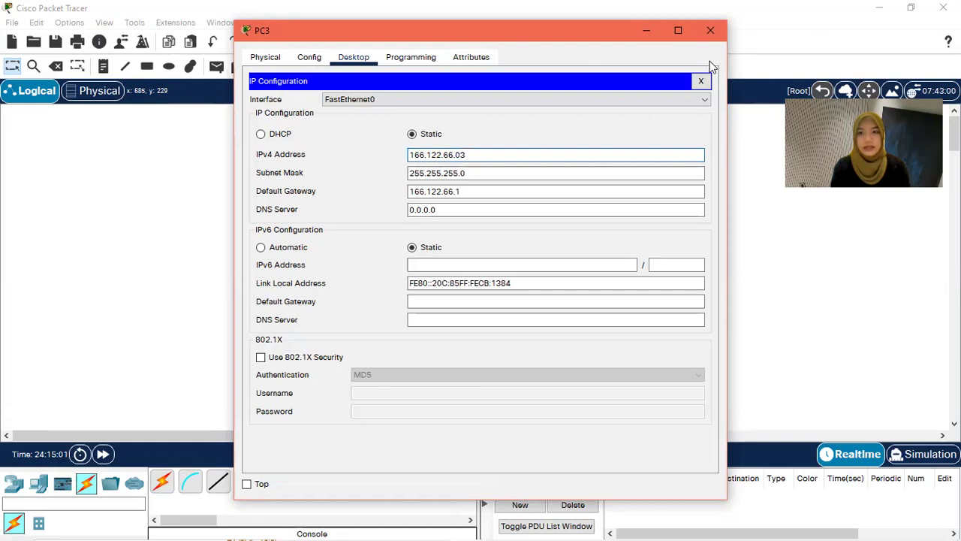
left_click(710, 32)
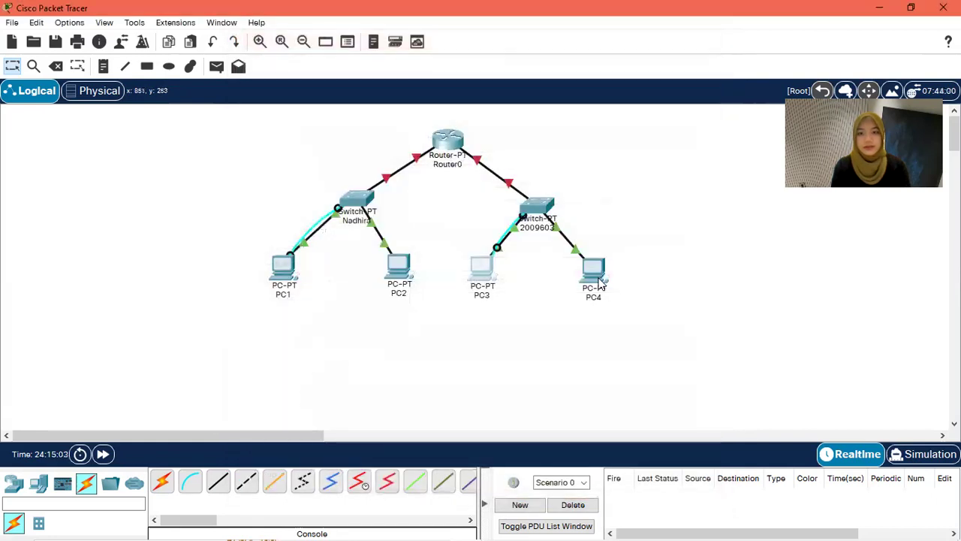
left_click(599, 279)
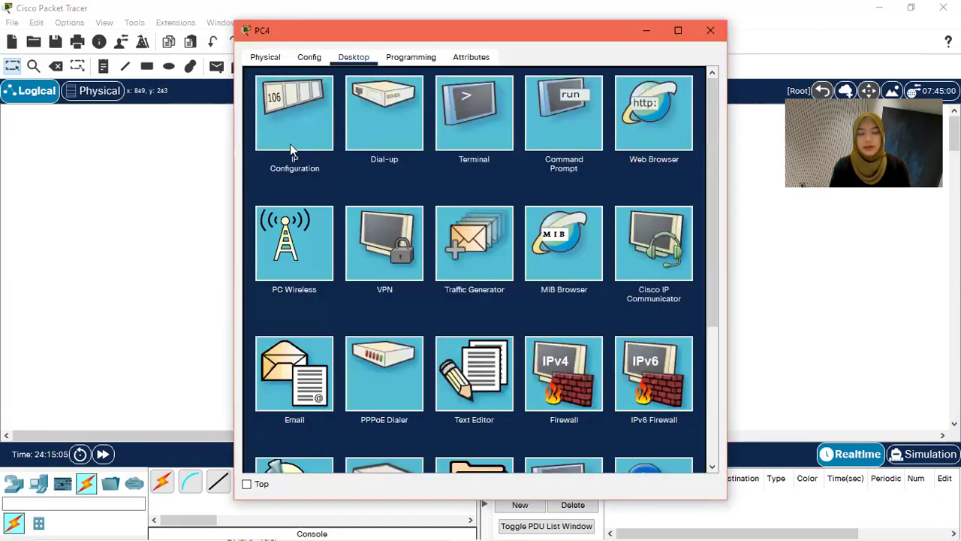
left_click(290, 144)
left_click(457, 155)
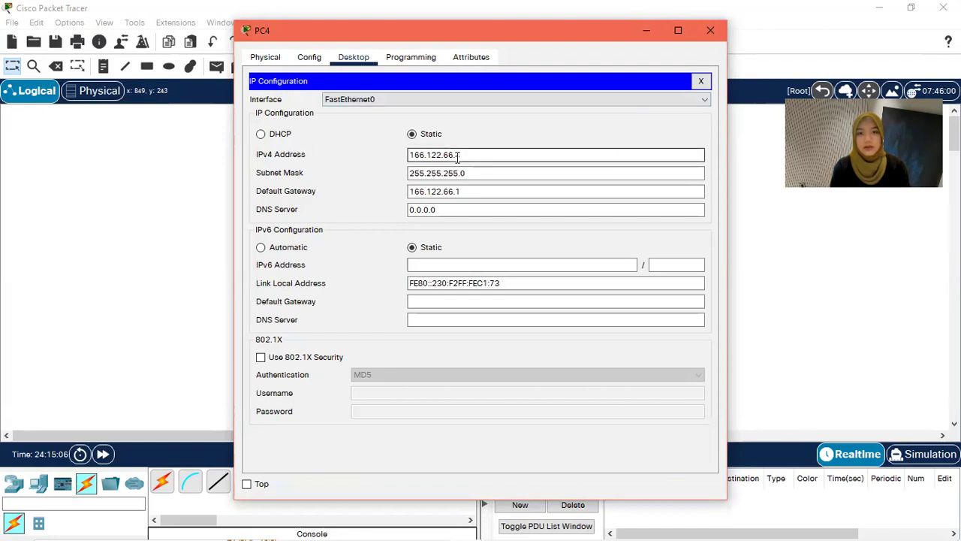
type("04")
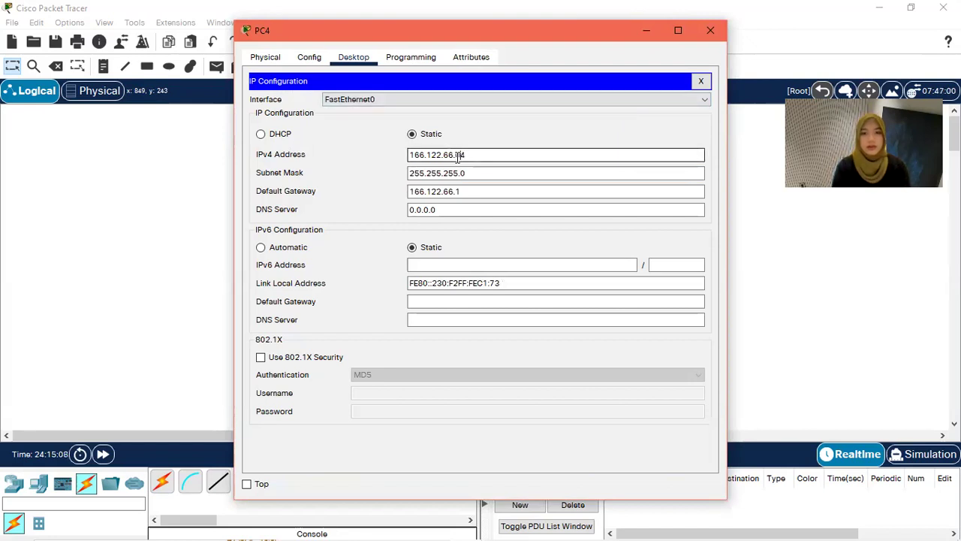
left_click(714, 30)
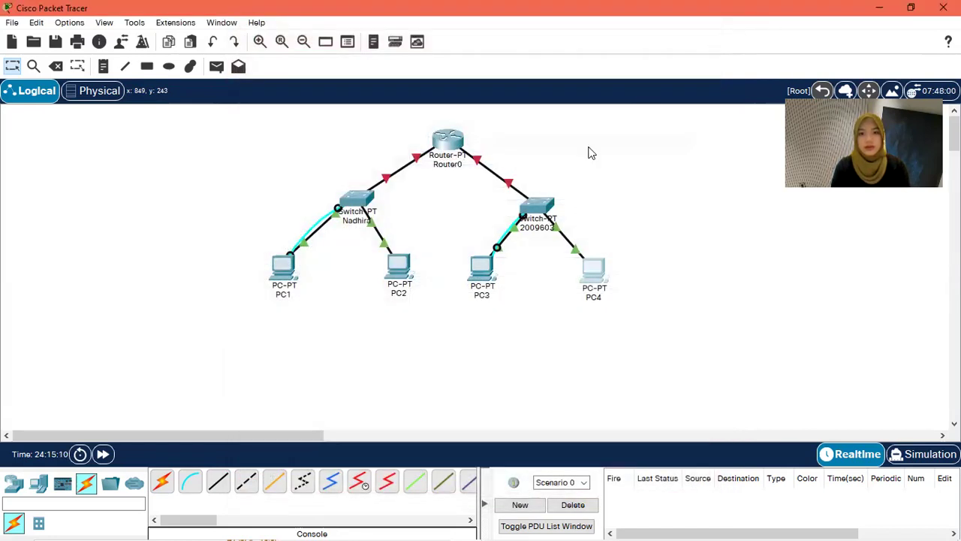
Step: Correct PC2's IPv4 address, then recheck PC1's static 166.122.55.3 configuration
left_click(397, 266)
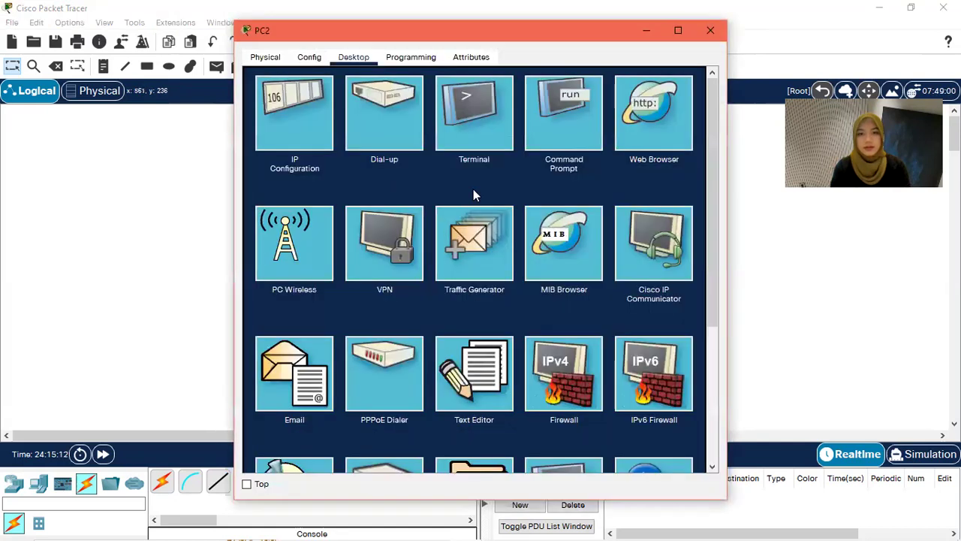
left_click(313, 133)
left_click(460, 155)
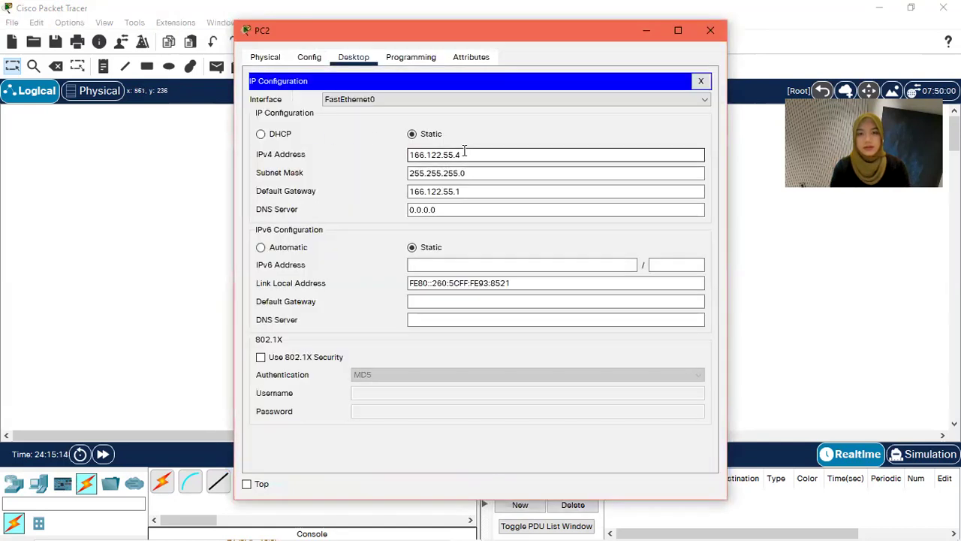
type("4")
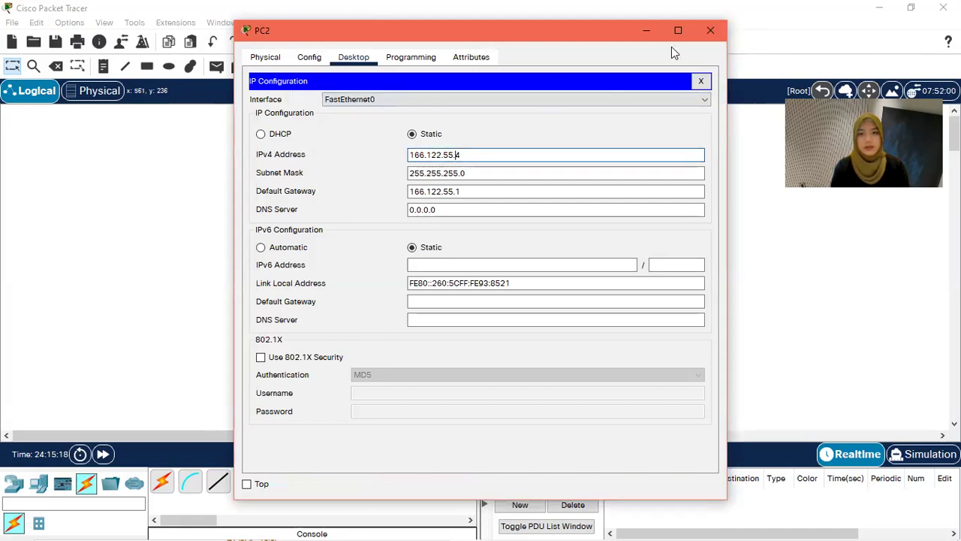
left_click(714, 30)
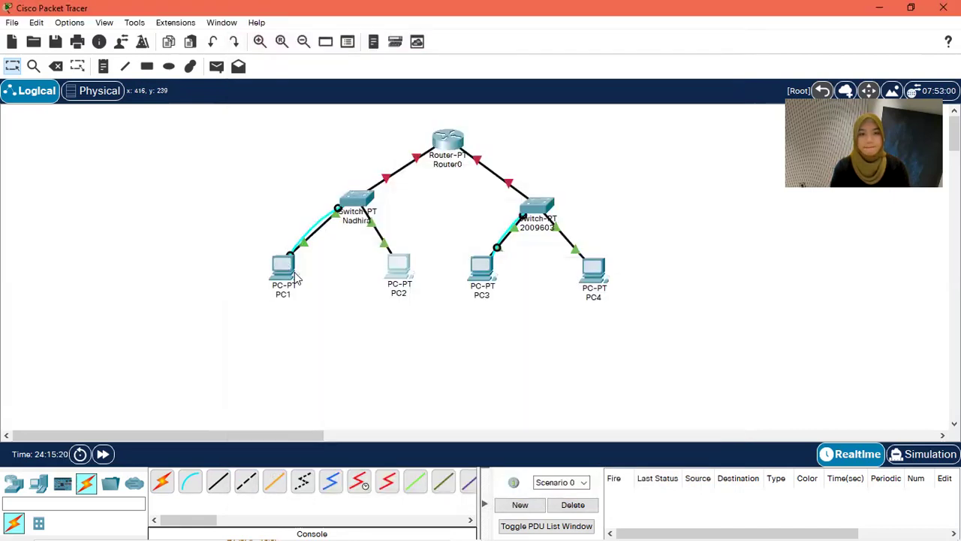
left_click(295, 278)
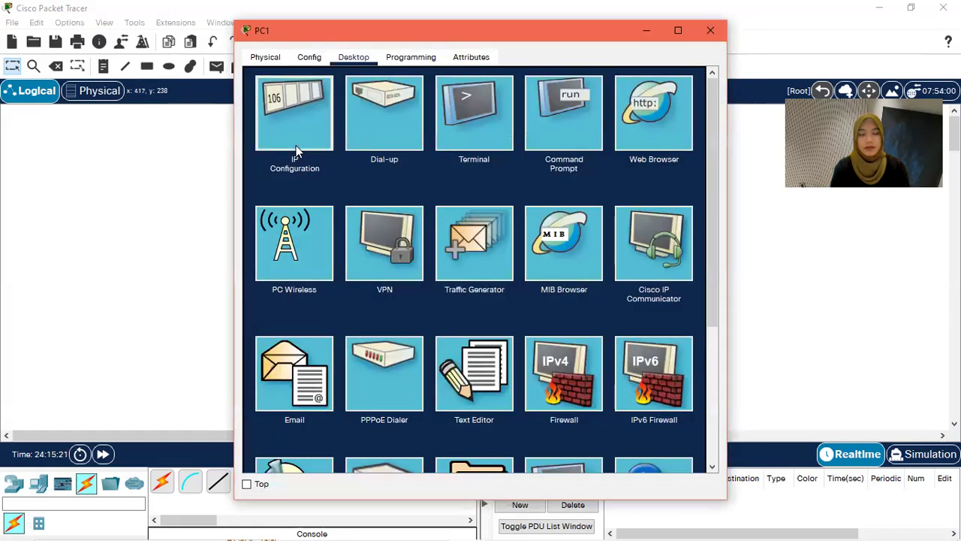
left_click(298, 150)
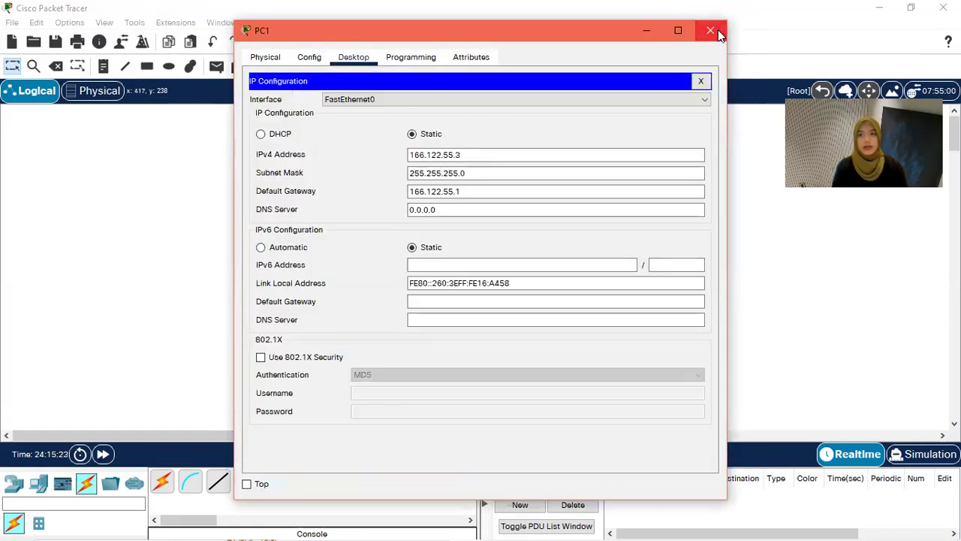
left_click(717, 30)
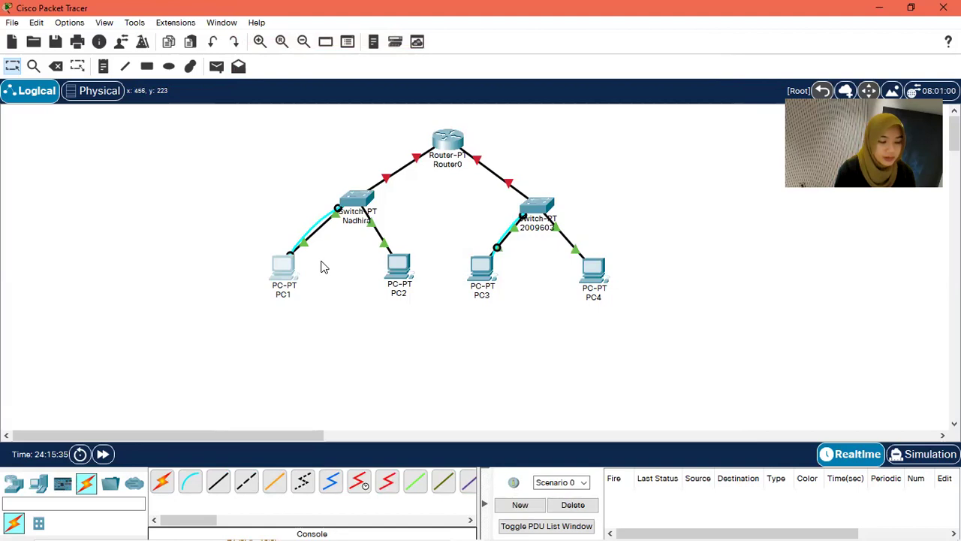
Step: Reopen Router0's CLI, already in global configuration mode under its new hostname
left_click(449, 141)
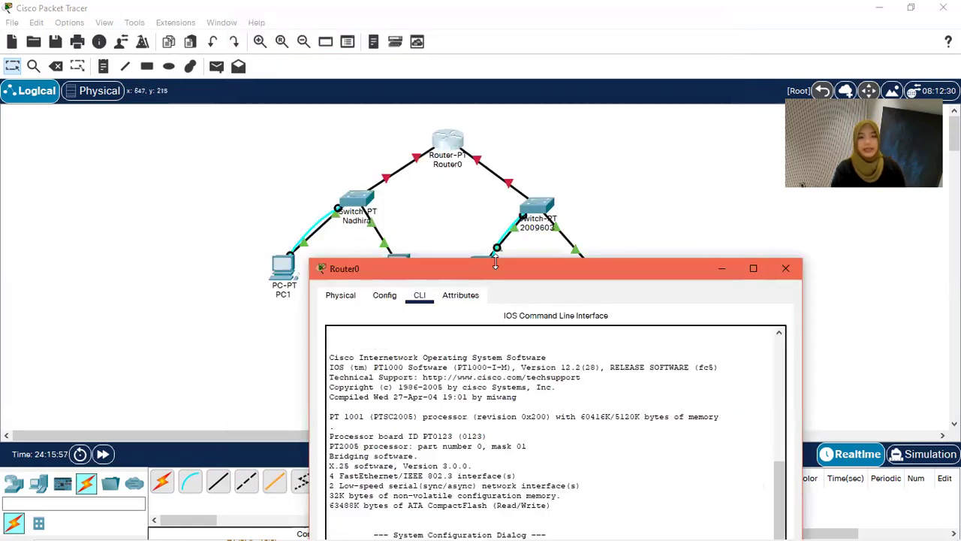
Step: On Router0, enter interface FastEthernet 0/0 and begin an 'ip add' command
scroll(496, 262, "up", 2)
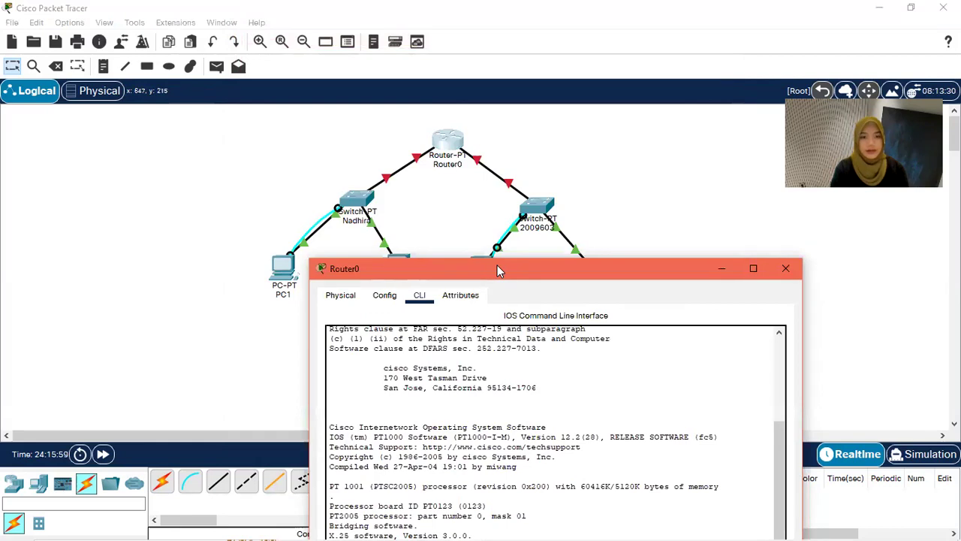
left_click_drag(500, 270, 406, 50)
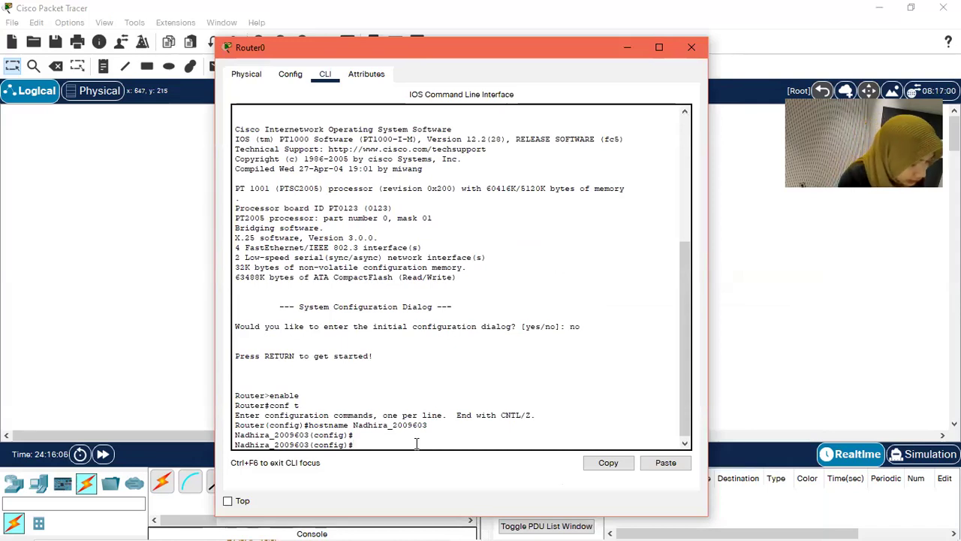
type("interf")
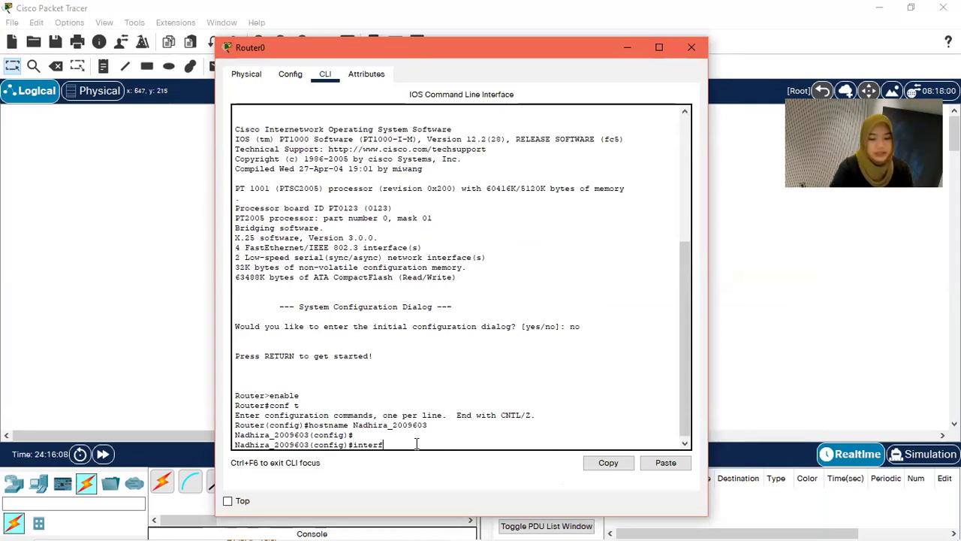
type("ace fa 0/0")
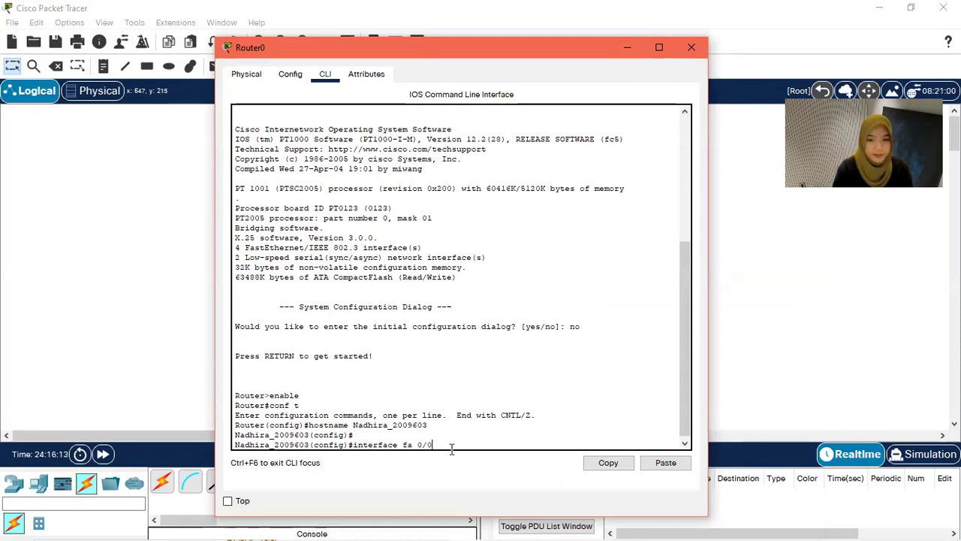
key("Return")
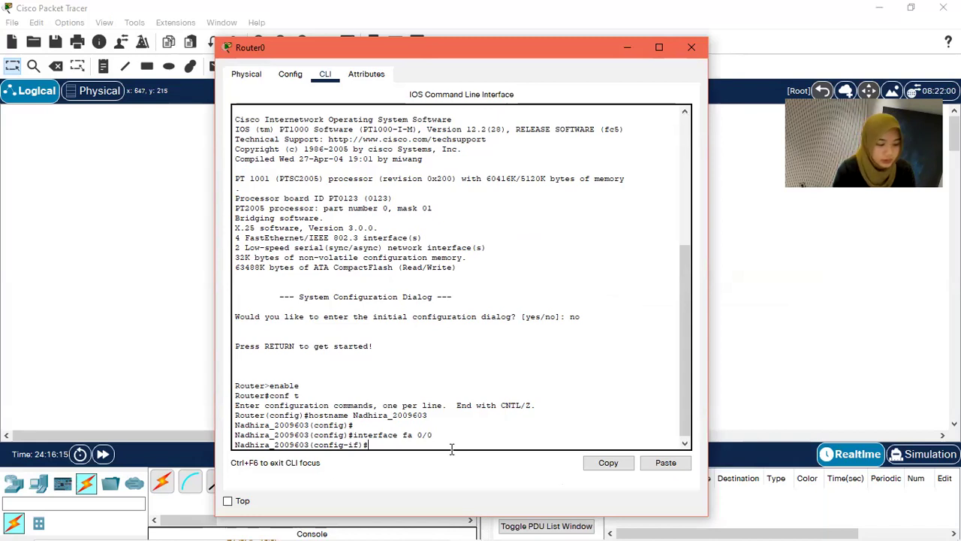
type("ip add")
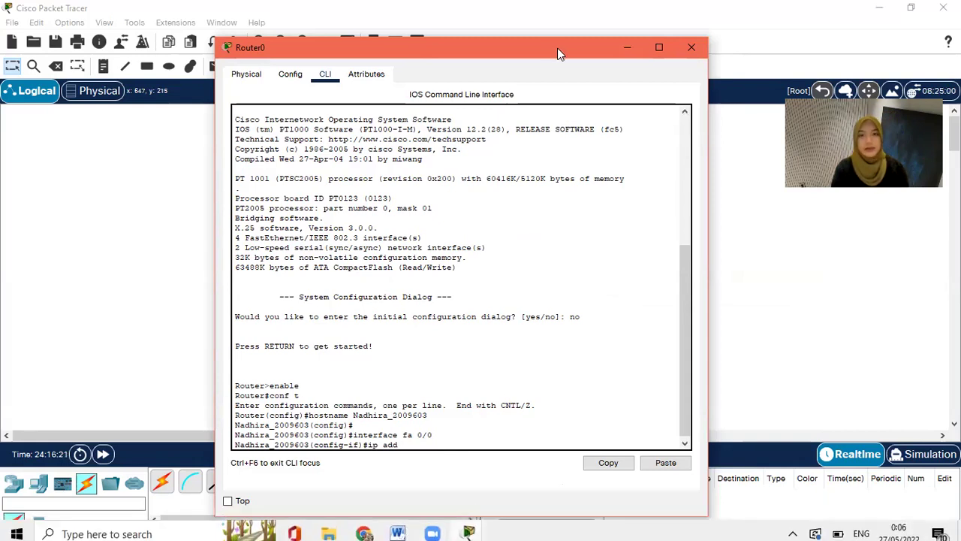
left_click_drag(551, 48, 786, 73)
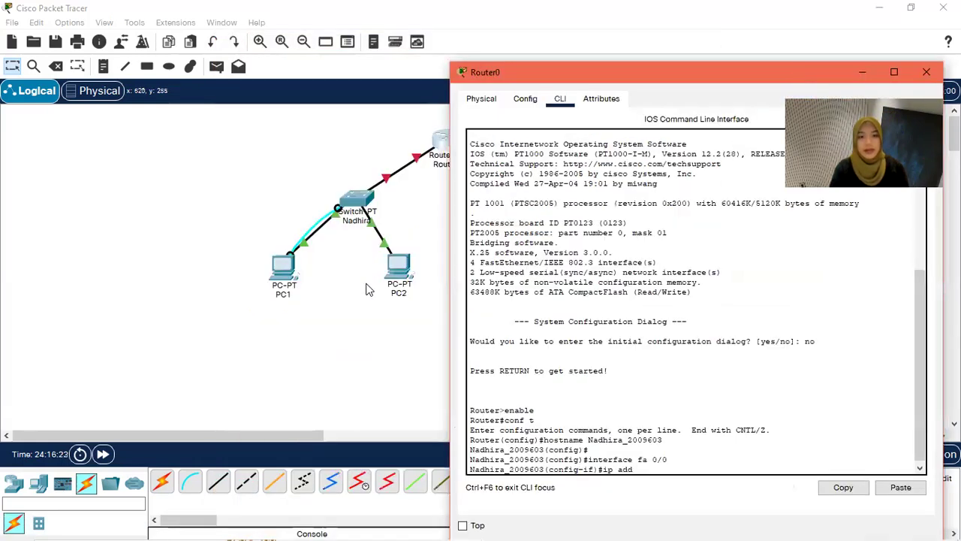
Step: Open PC1's IP configuration for reference beside Router0's CLI
left_click(288, 272)
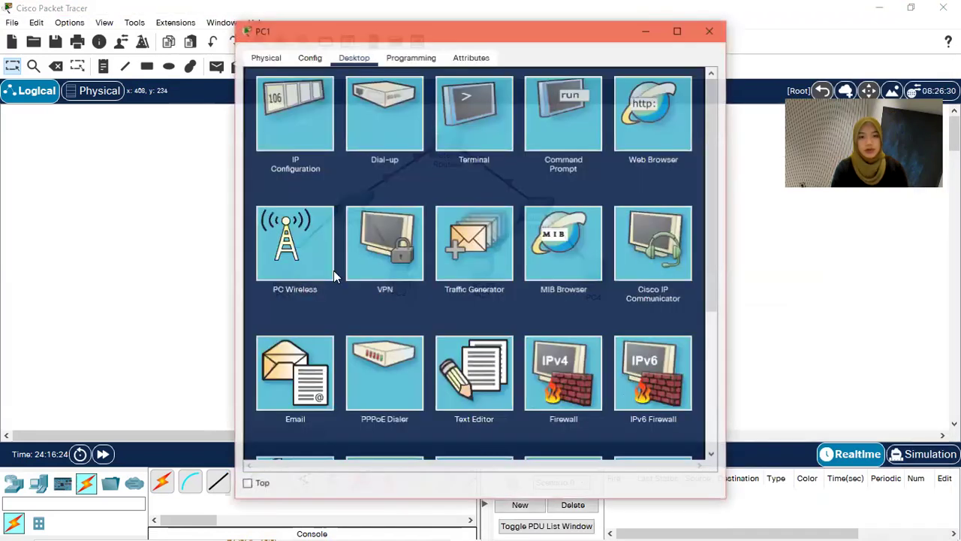
left_click(321, 143)
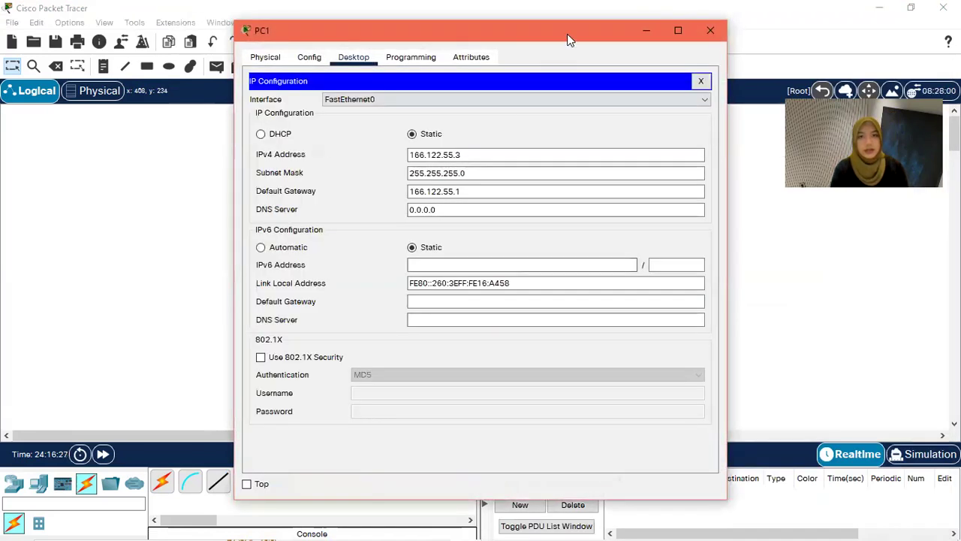
left_click_drag(546, 43, 306, 54)
mouse_move(526, 519)
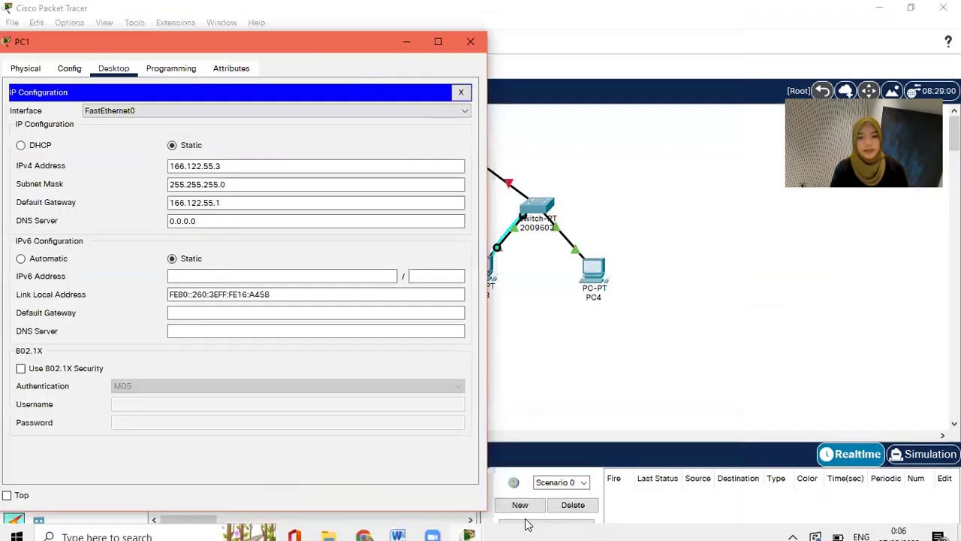
mouse_move(467, 526)
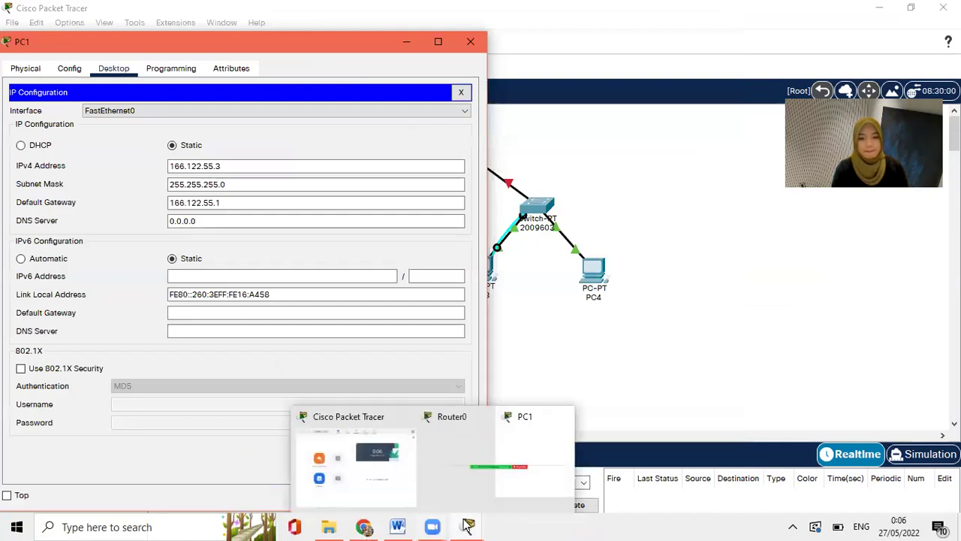
left_click(505, 483)
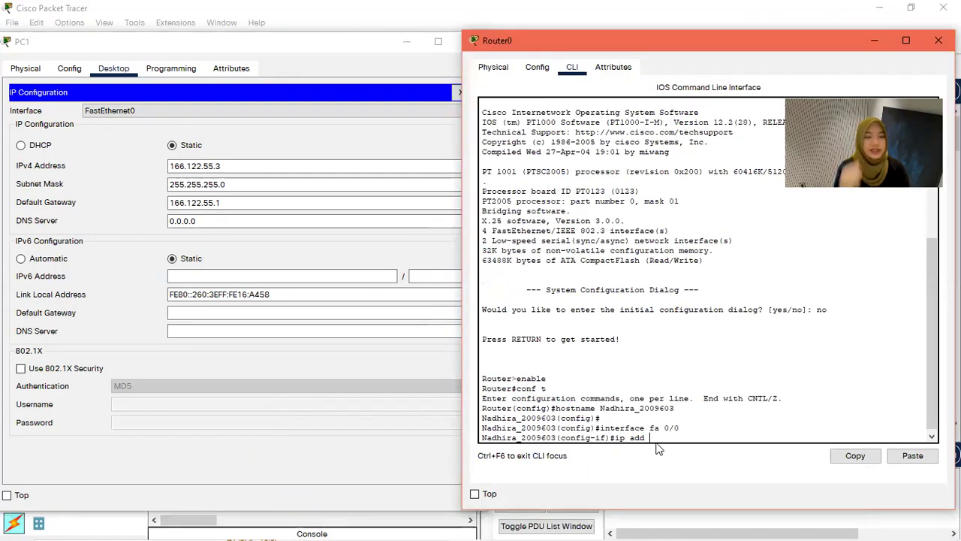
Step: Give FastEthernet0/0 address 166.122.55.1 mask 255.255.255.0 and bring it up with no shut
type("16")
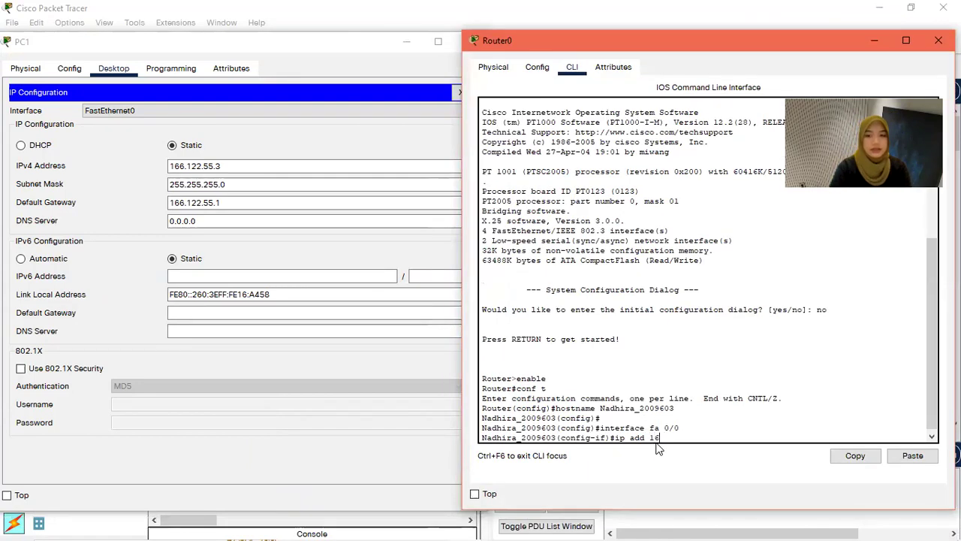
type("6.122.55.1")
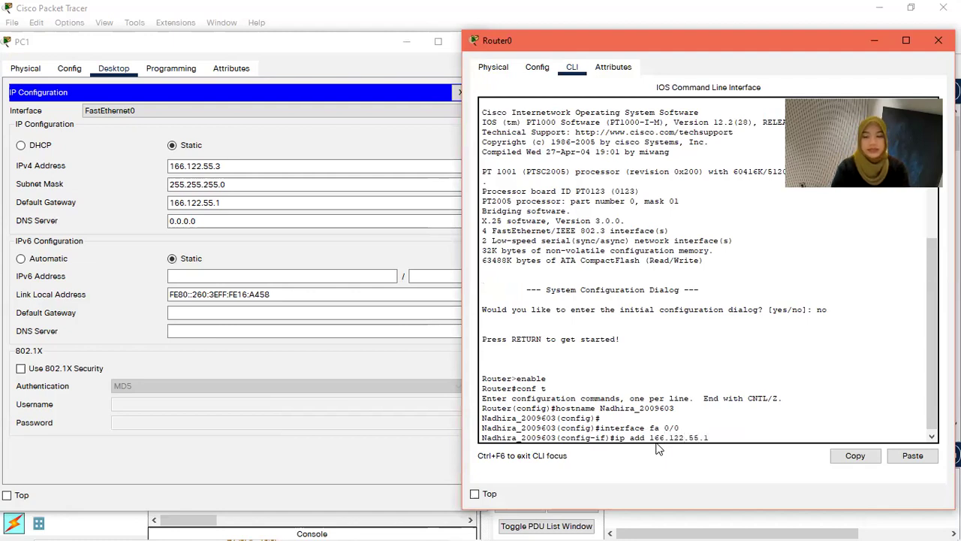
type(" 255.2")
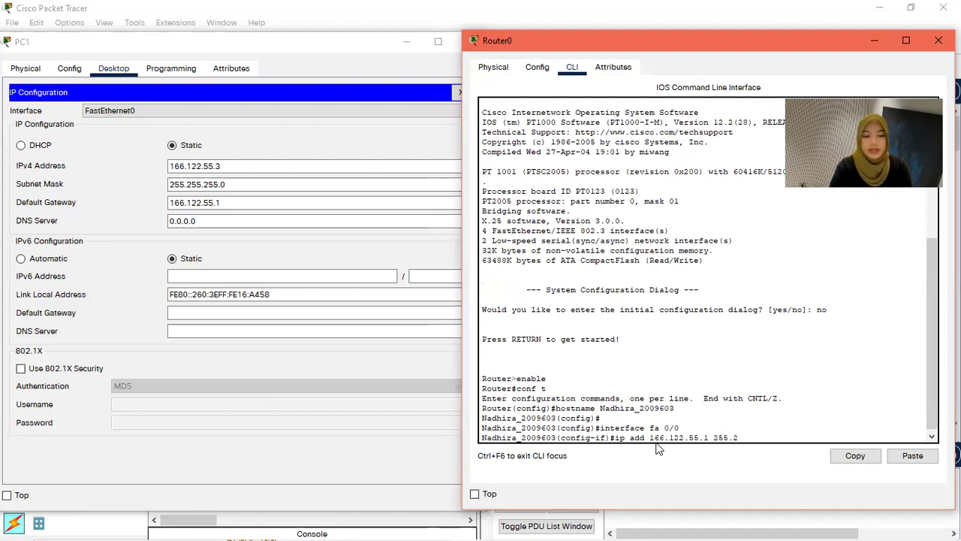
type("55.255")
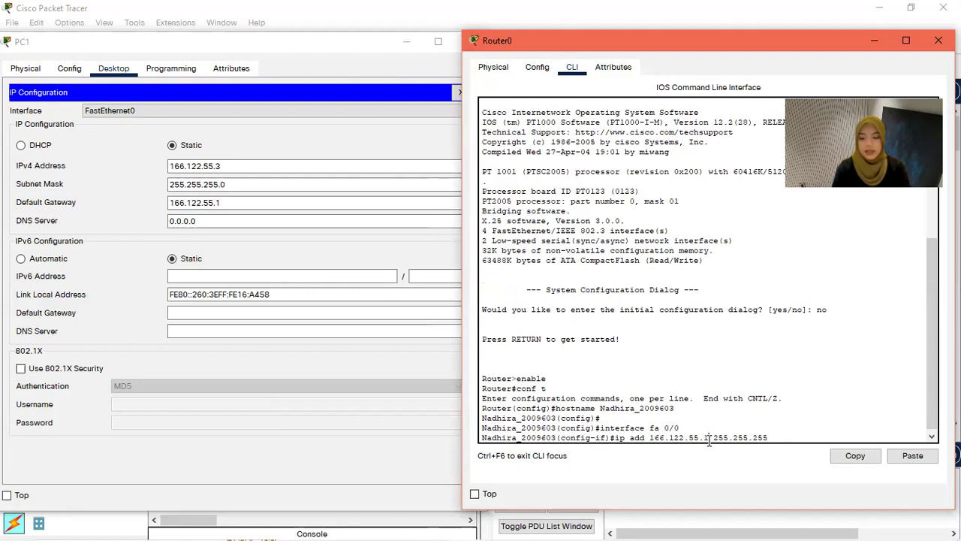
key("BackSpace")
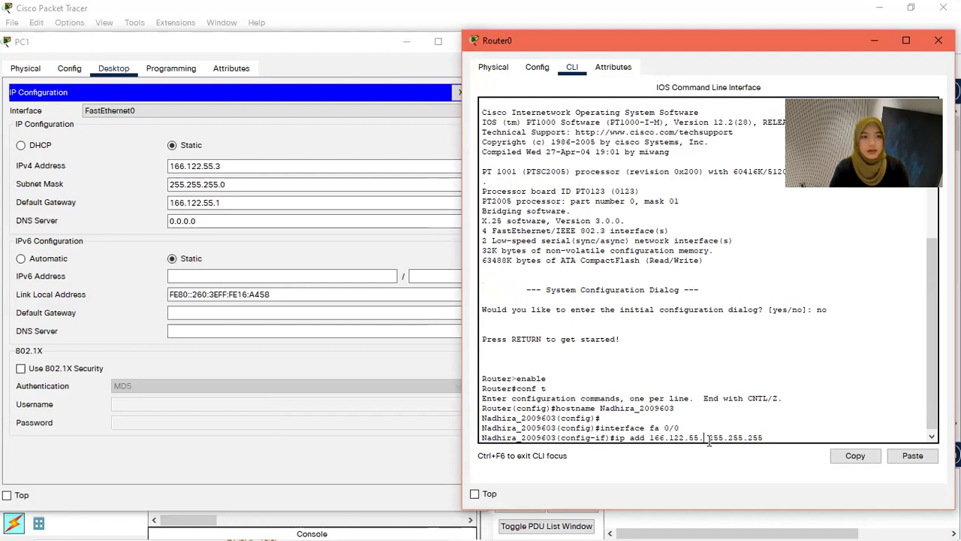
type("1")
key("Right")
key("Right")
key("Right")
key("Right")
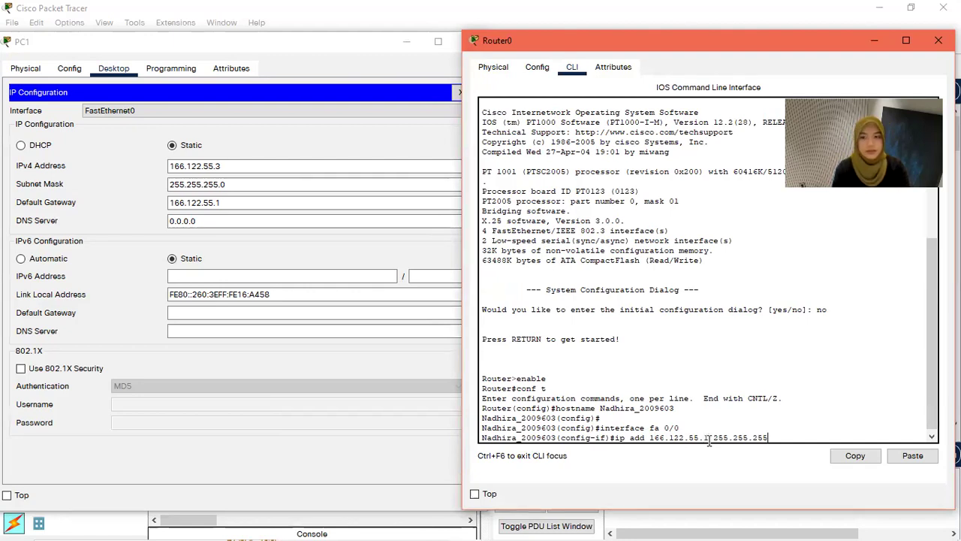
type(".0")
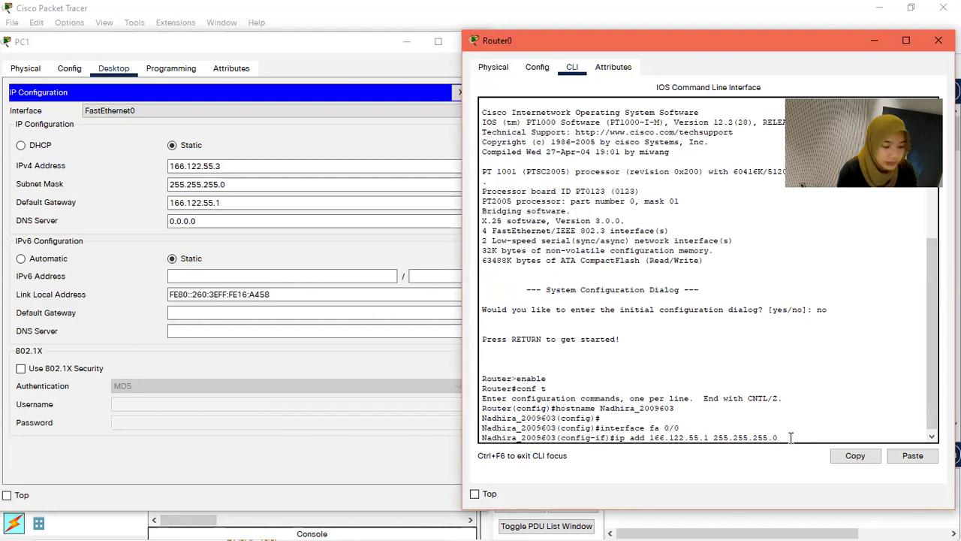
key("Return")
type("no shut")
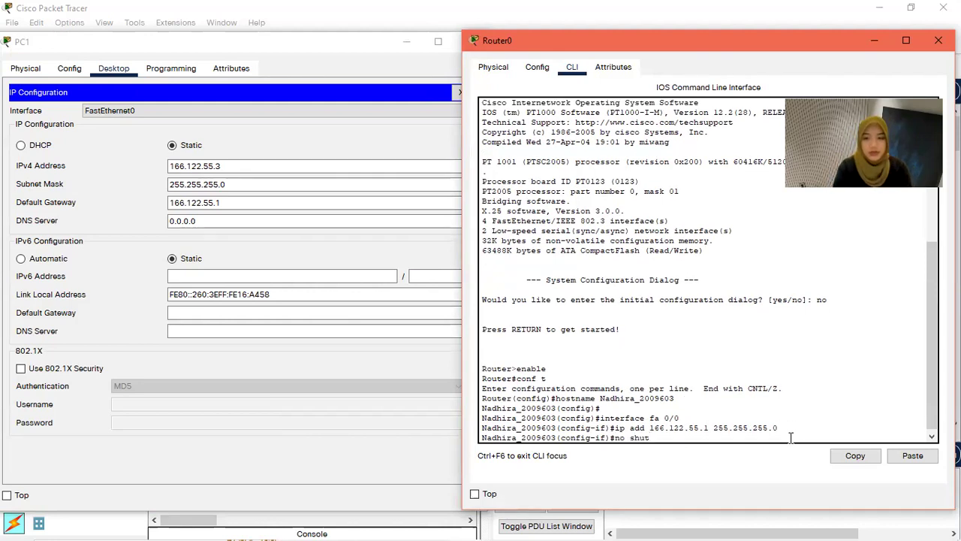
key("Return")
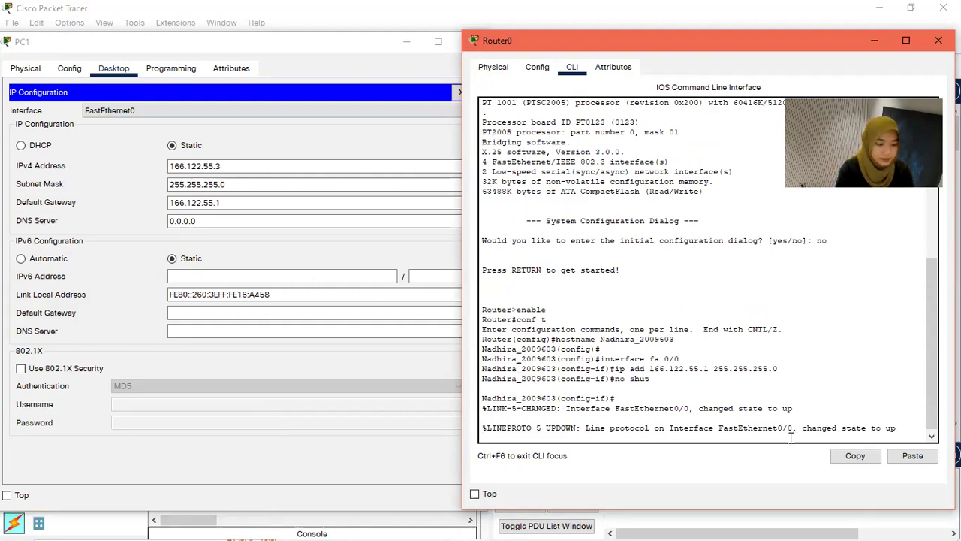
key("Return")
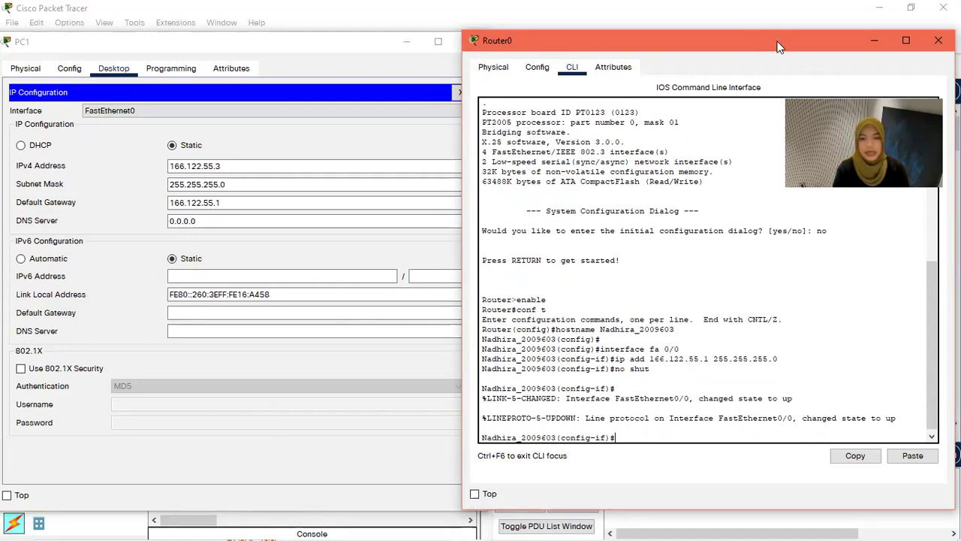
Step: Give FastEthernet1/0 address 166.122.66.1 mask 255.255.255.0, bring it up, and close the window
left_click_drag(746, 40, 588, 31)
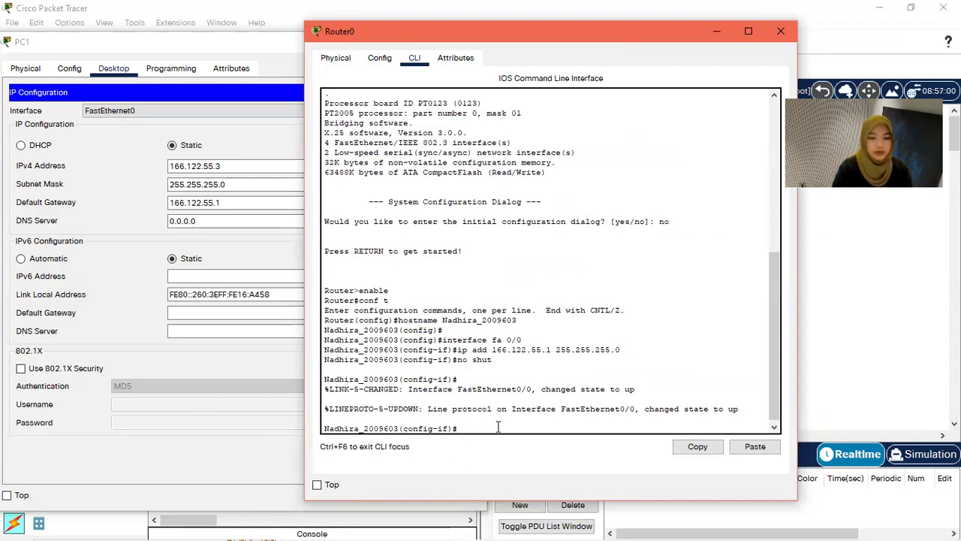
type("interface ")
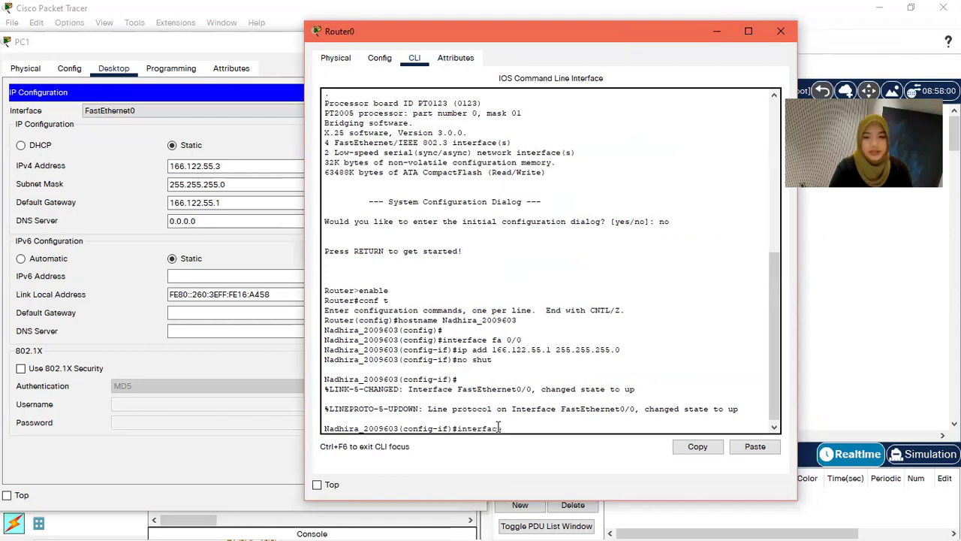
type("fa 1/0")
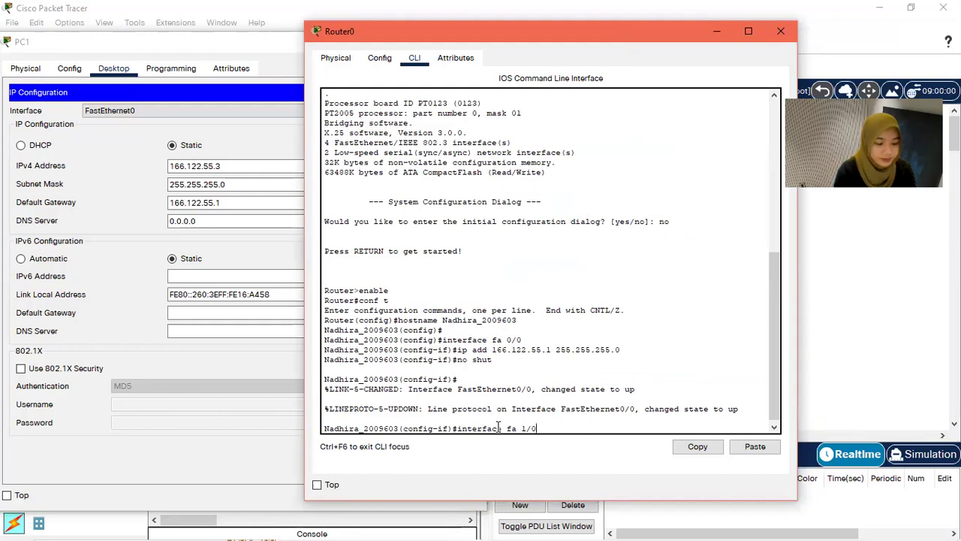
key("Return")
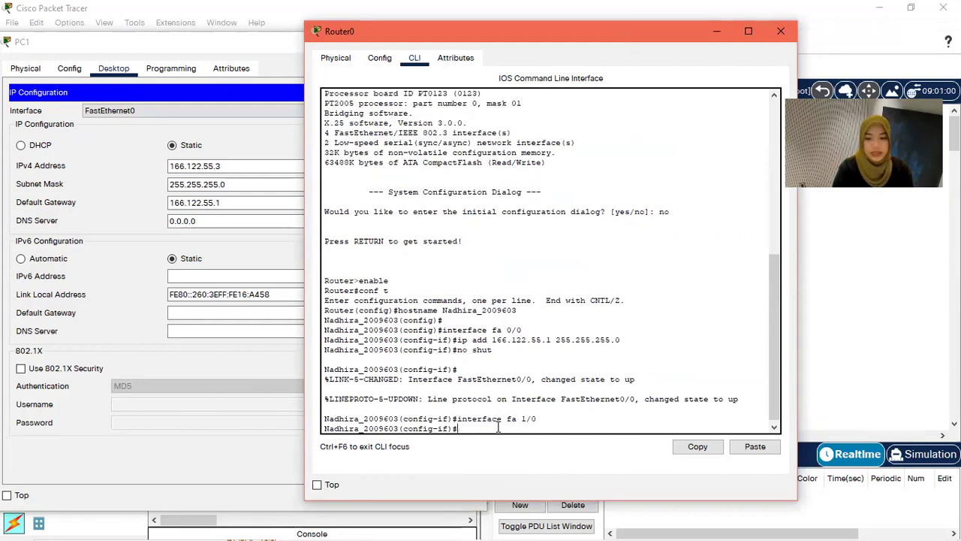
type("ip add")
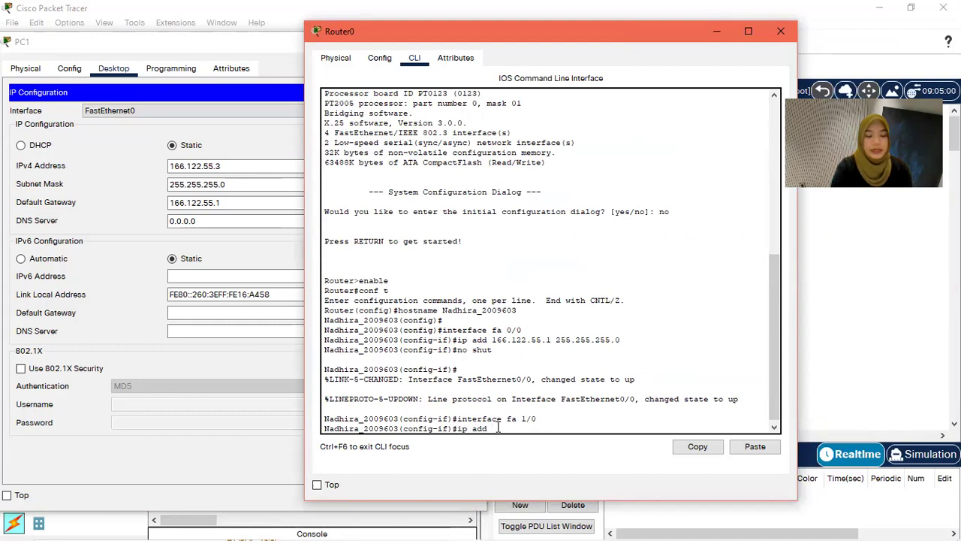
type("16")
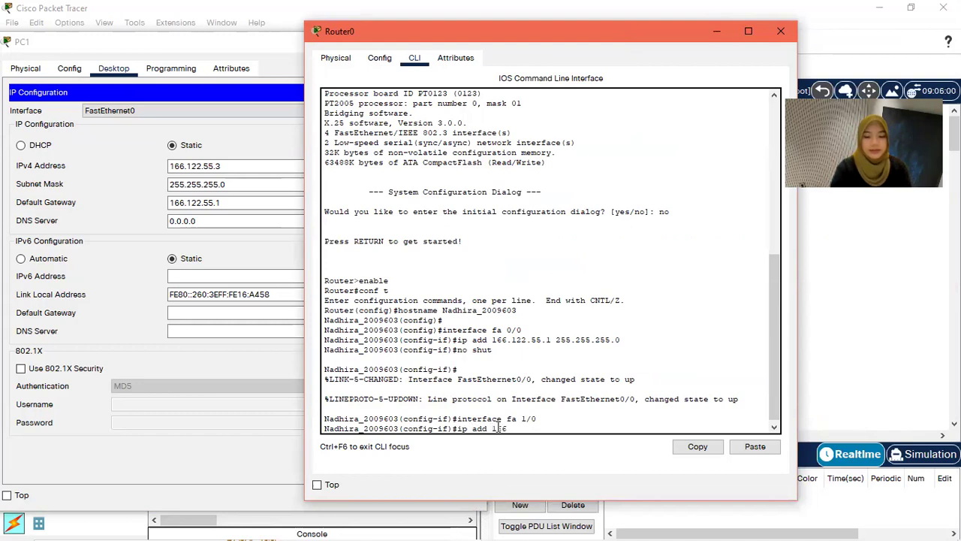
type("6.122.66.1")
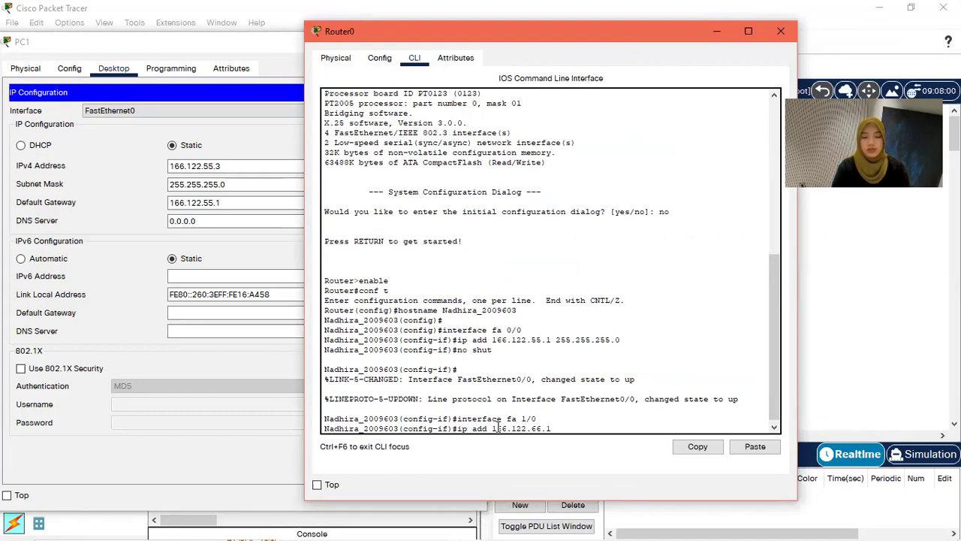
type(" 255.")
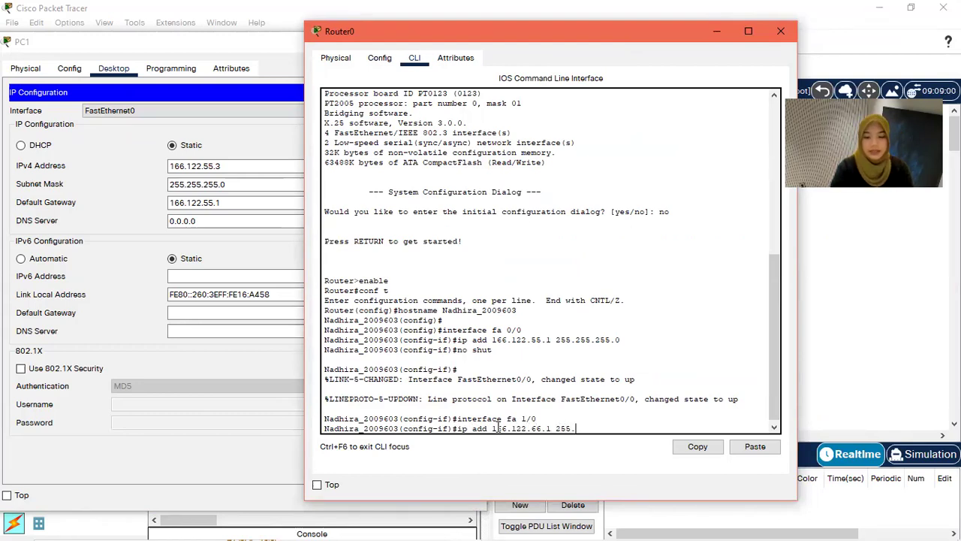
type("255.255.0")
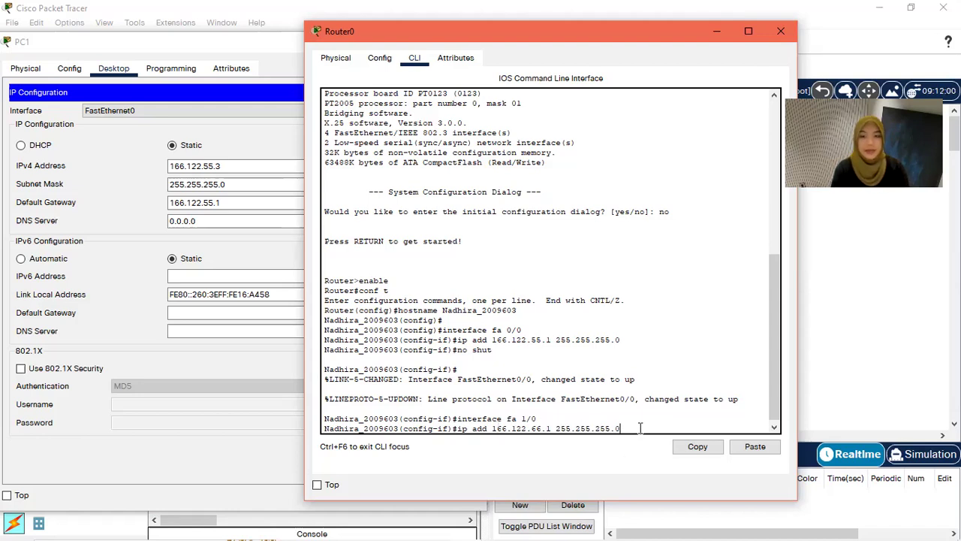
key("Return")
type("no shut")
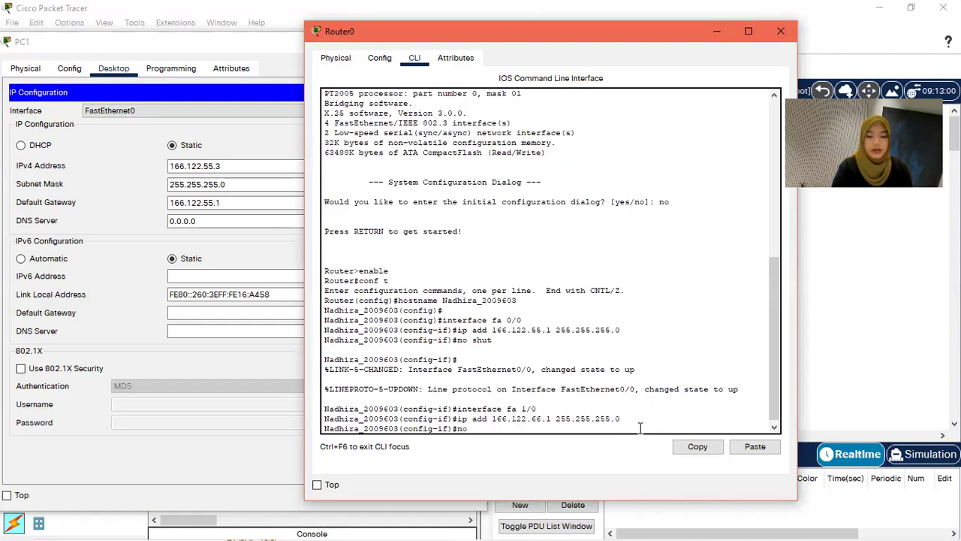
key("Return")
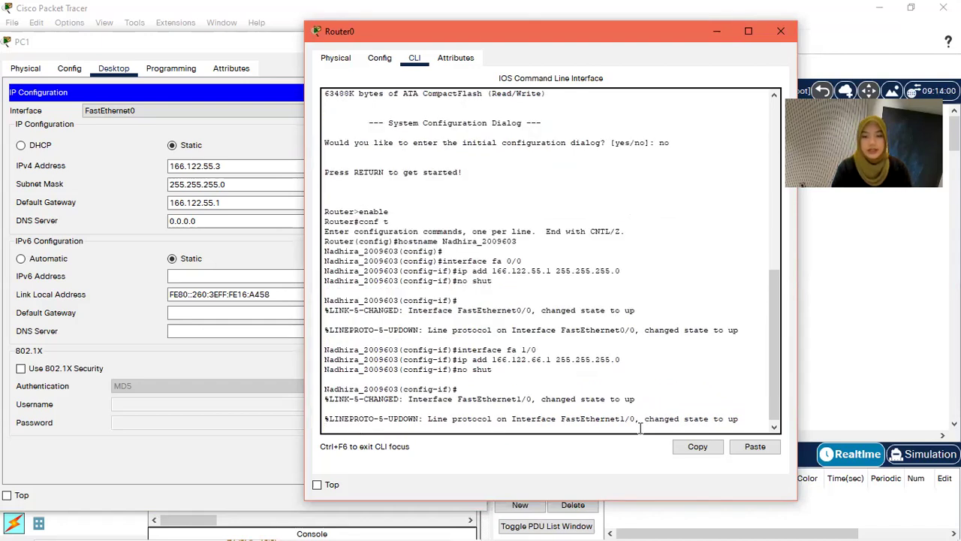
key("Return")
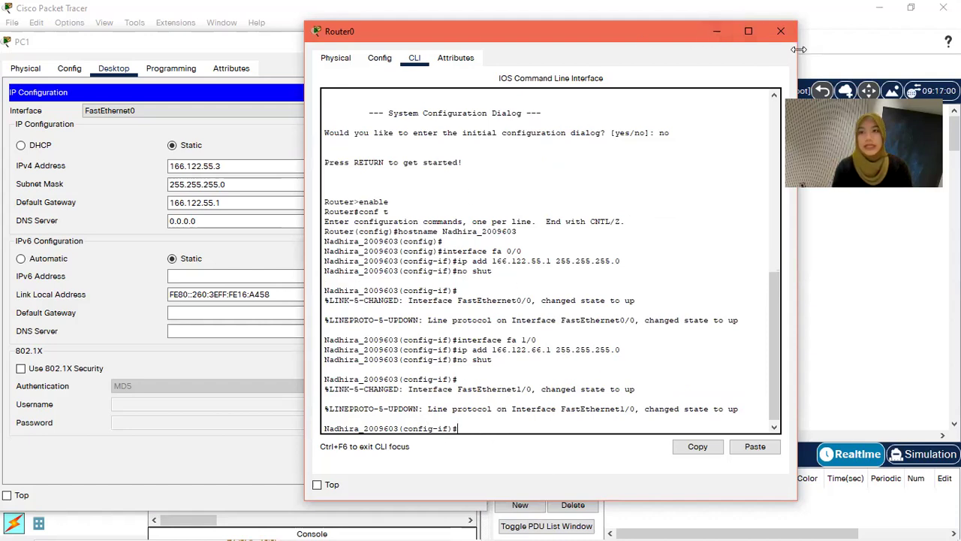
left_click(781, 31)
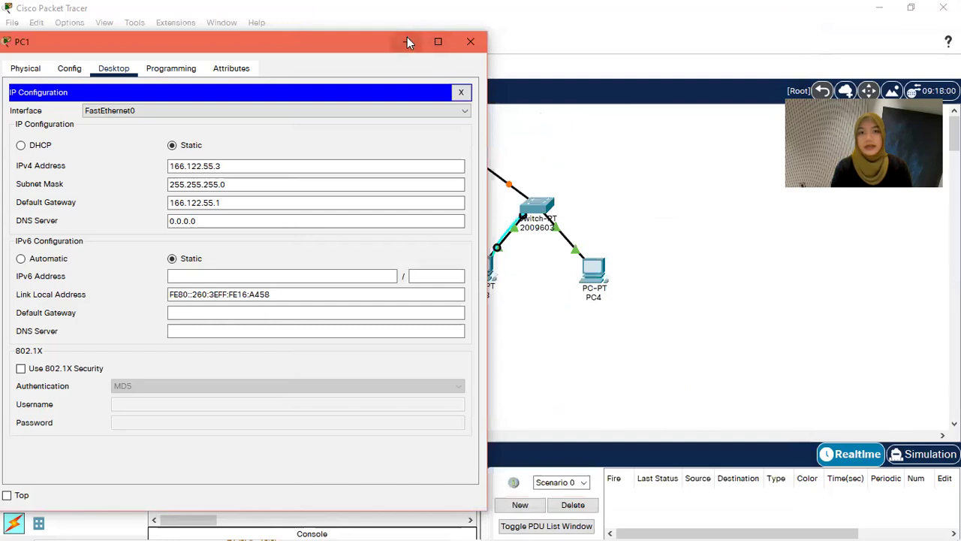
Step: Minimize PC1's window and review Router0's interface settings before closing it
left_click(407, 39)
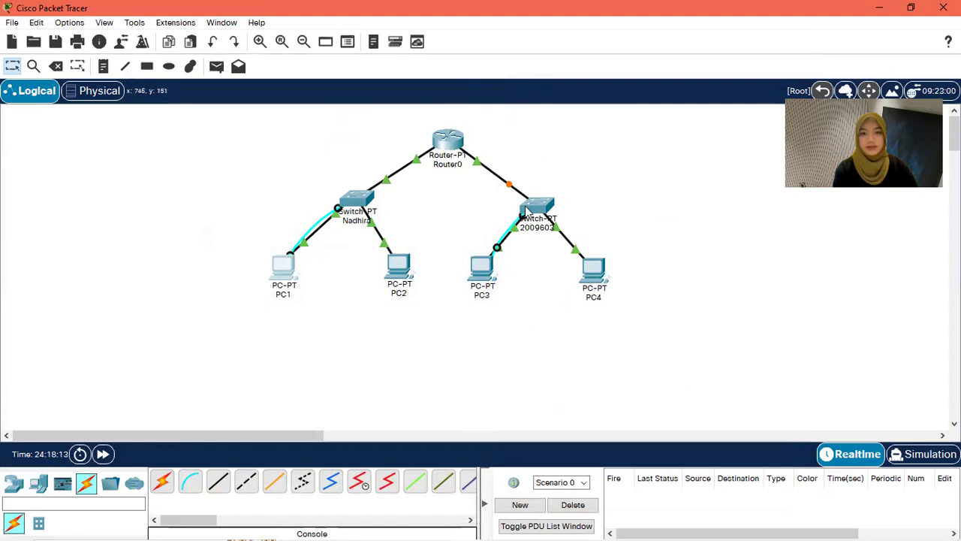
mouse_move(510, 191)
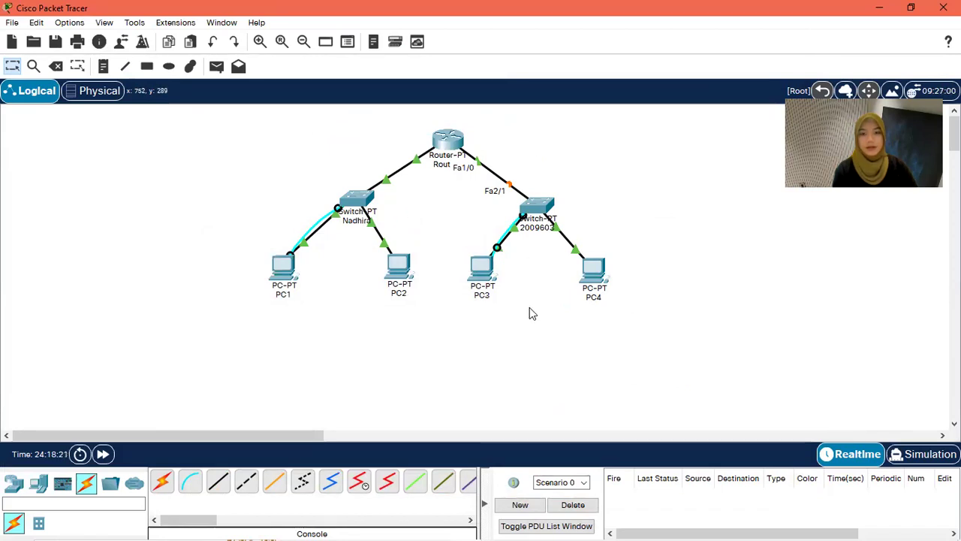
left_click(448, 145)
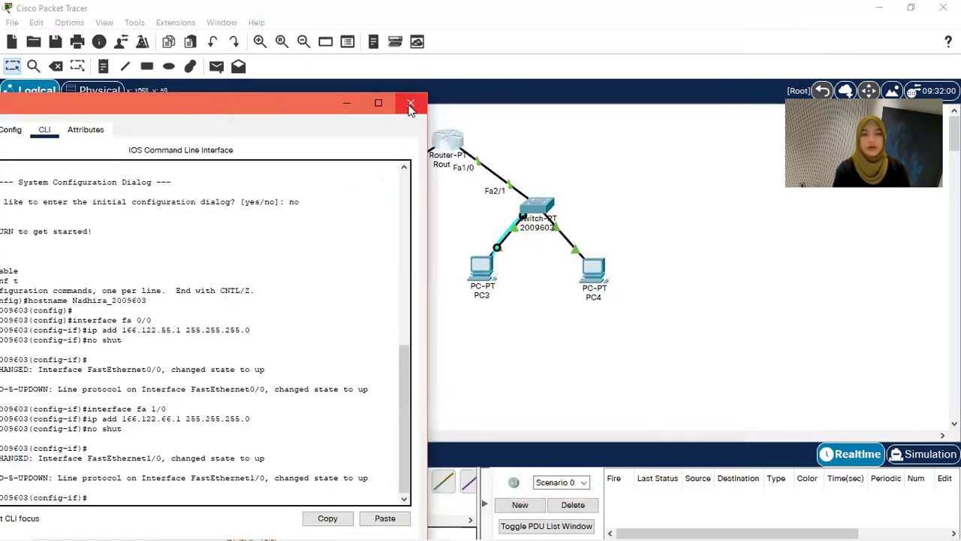
left_click(408, 101)
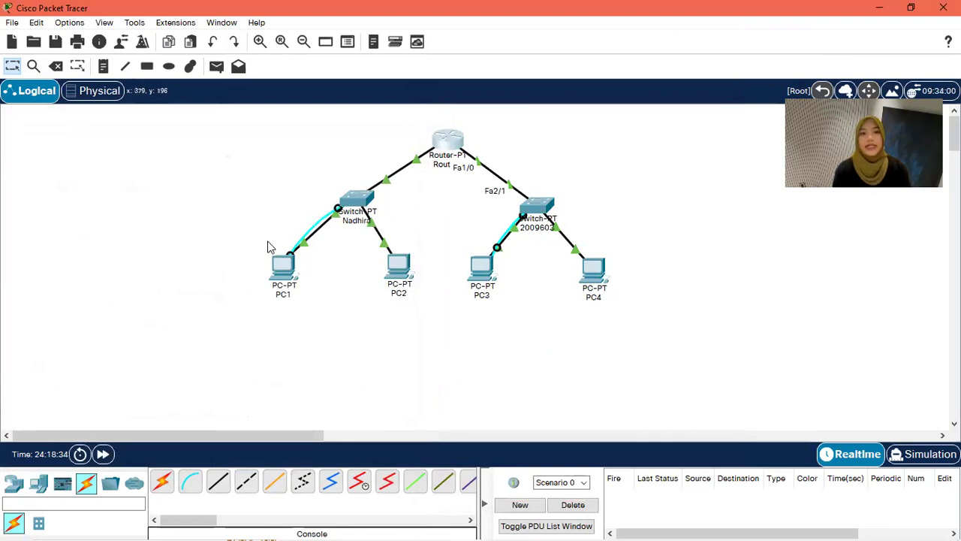
Step: Send two simple pings from PC1 to PC3
left_click(217, 67)
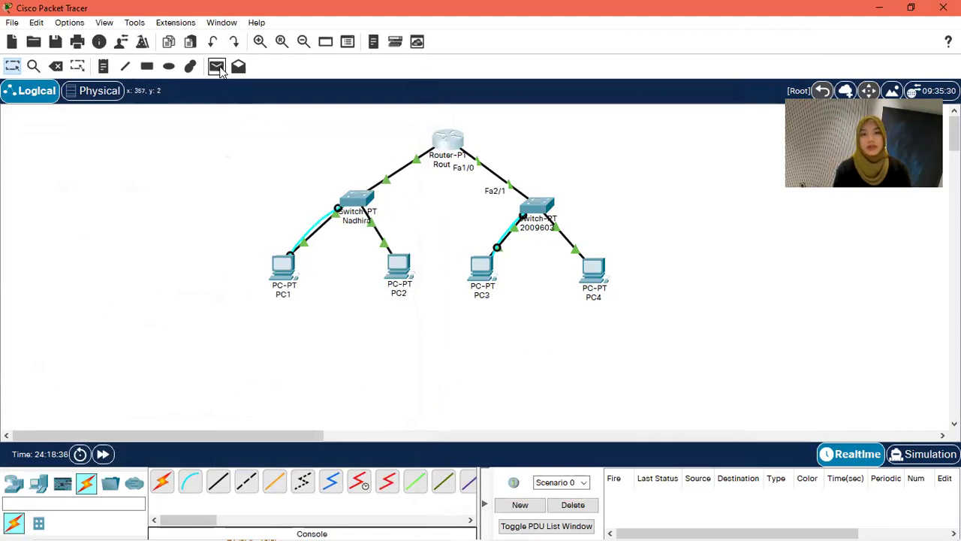
left_click(285, 266)
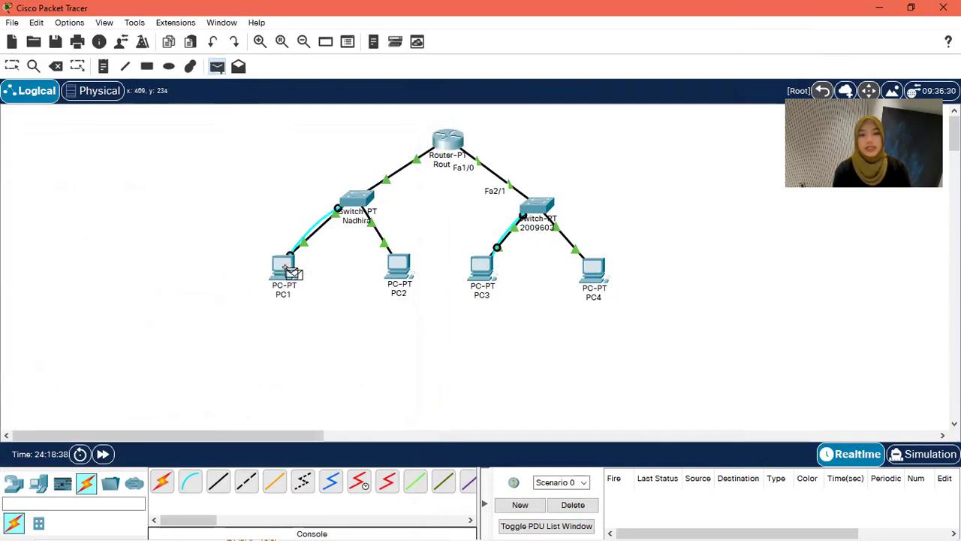
left_click(480, 270)
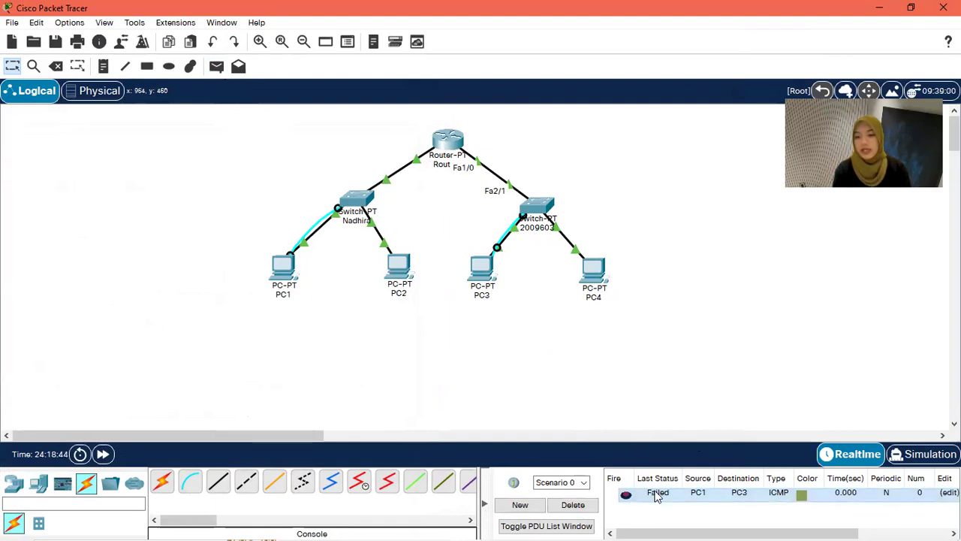
left_click(216, 67)
left_click(285, 268)
left_click(485, 273)
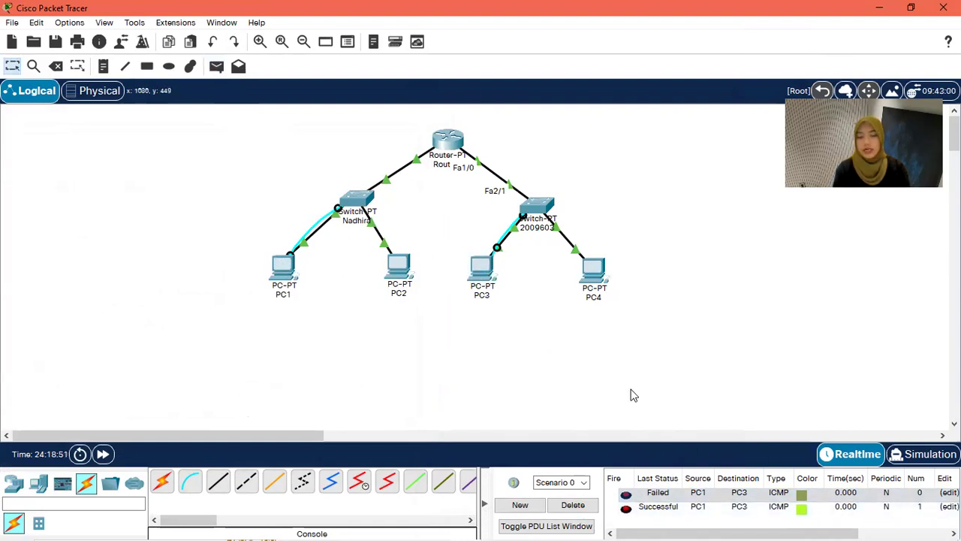
Step: Send two simple pings from PC2 to PC4
left_click(216, 67)
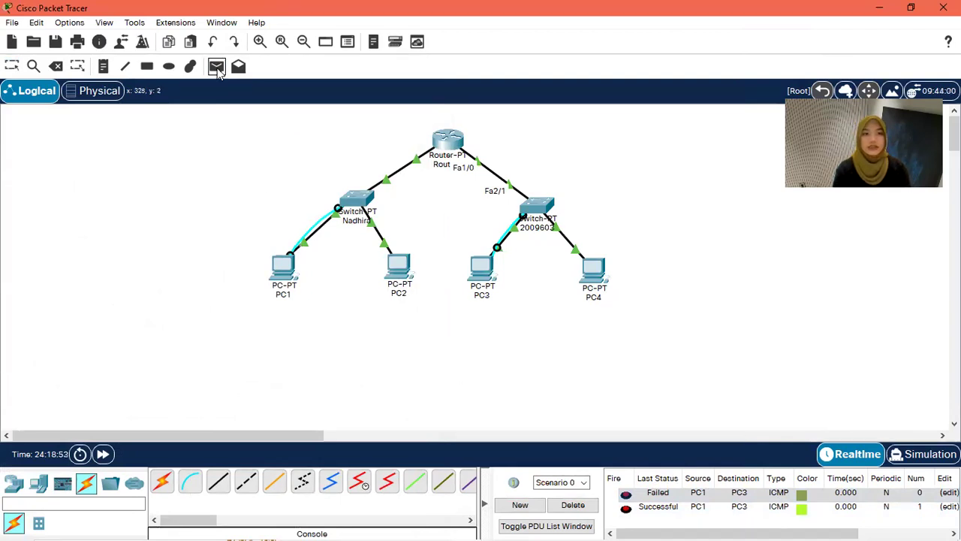
left_click(398, 267)
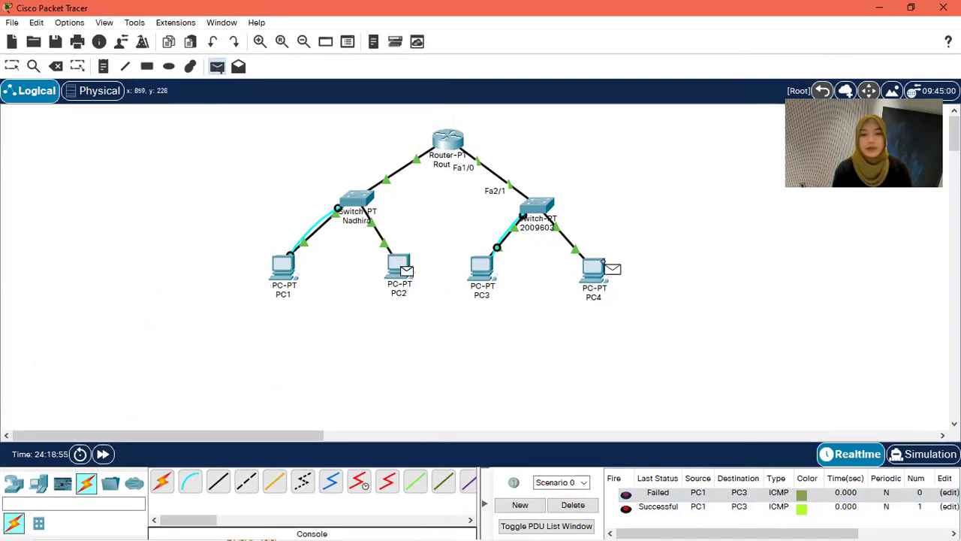
left_click(605, 271)
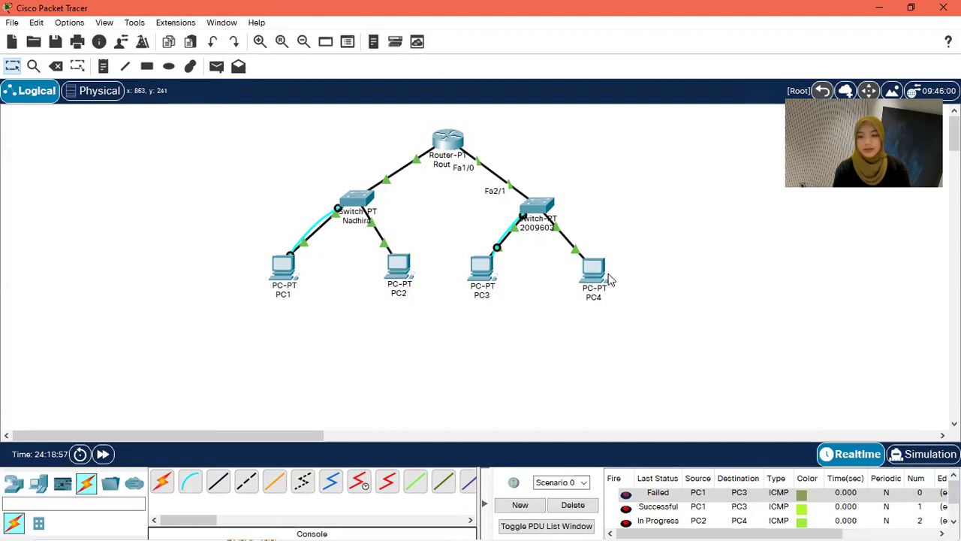
left_click(216, 67)
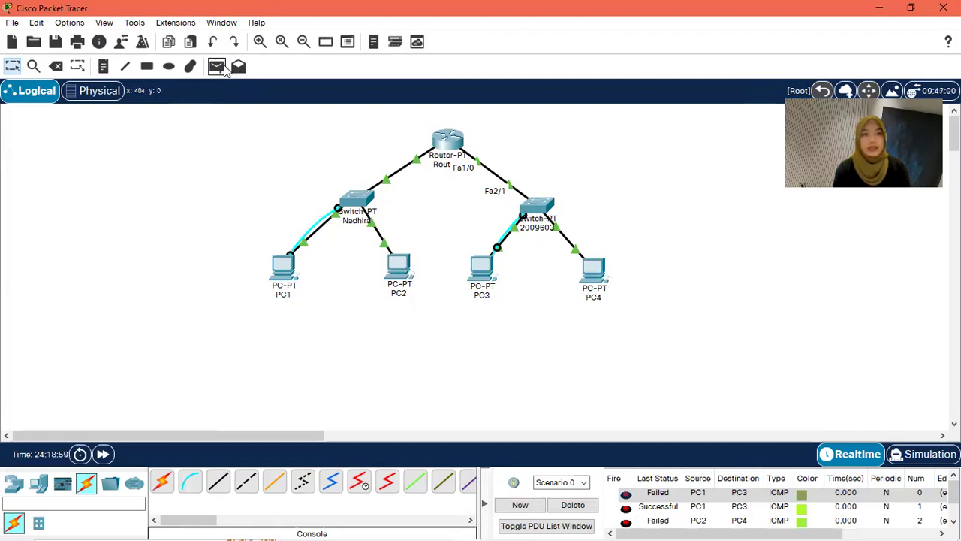
key("Escape")
left_click(593, 274)
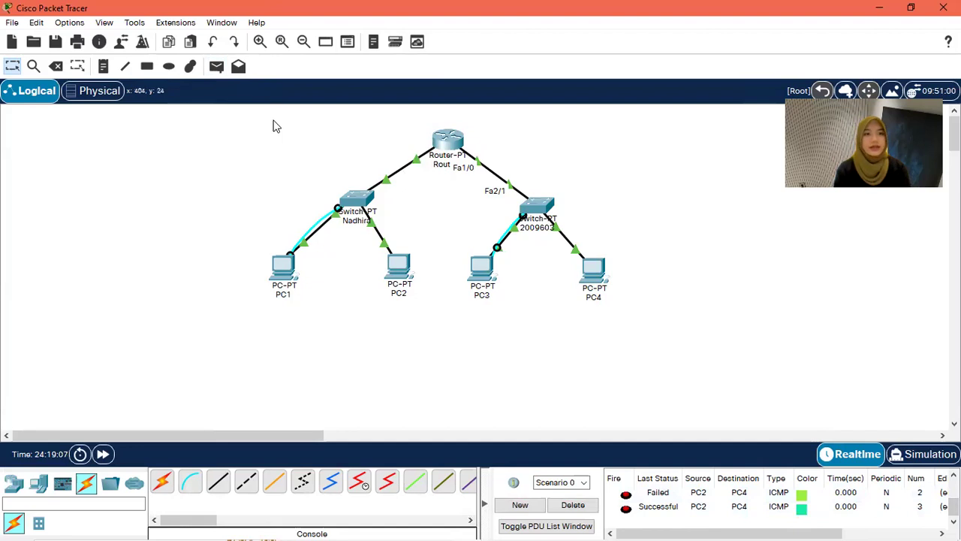
Step: Send a simple ping from PC2 to PC3
left_click(218, 68)
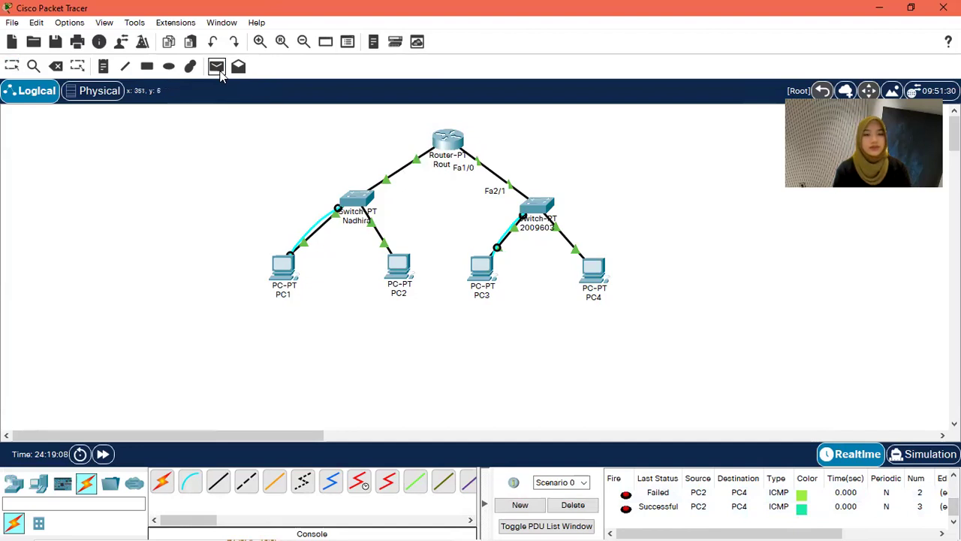
left_click(401, 273)
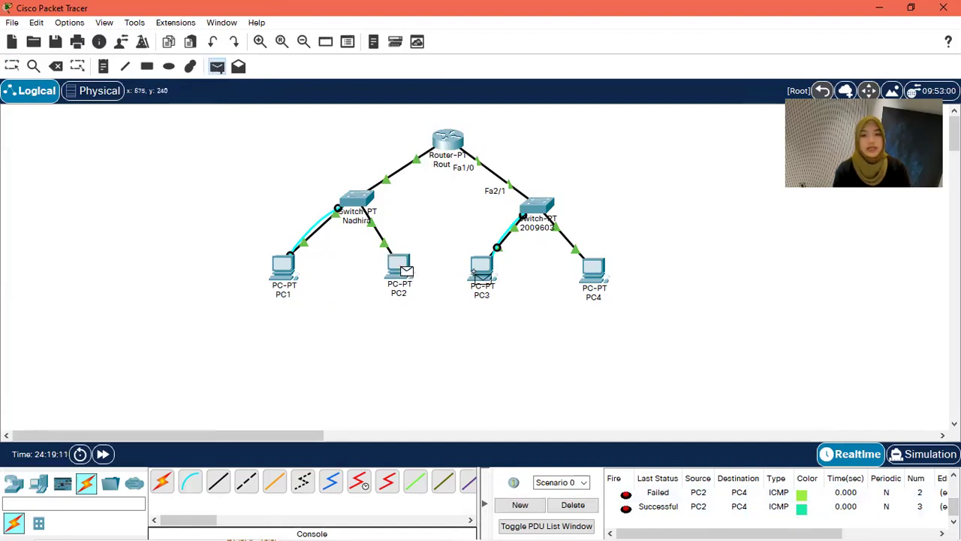
left_click(478, 273)
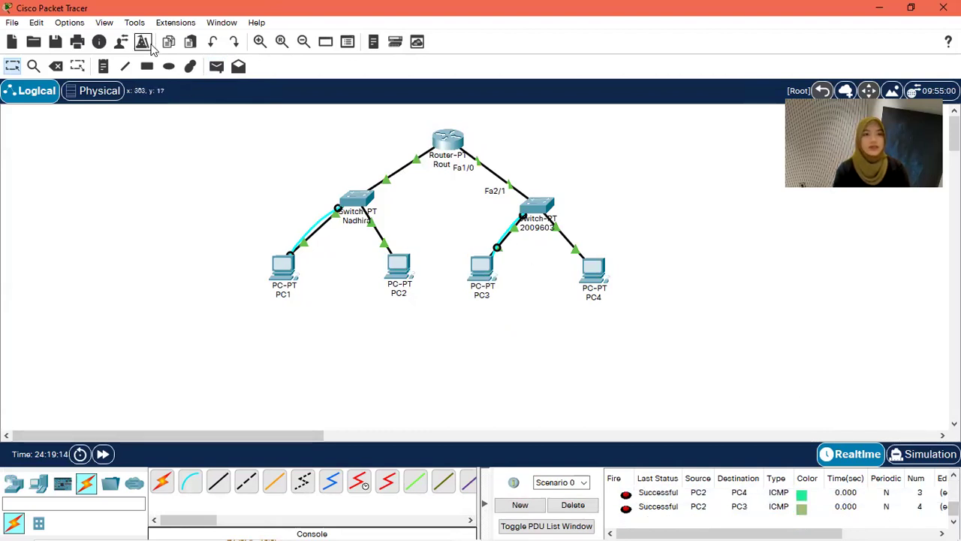
Step: Add simple pings PC1→PC4, PC3→PC4 and PC1→PC2, then check the PDU list results
left_click(217, 71)
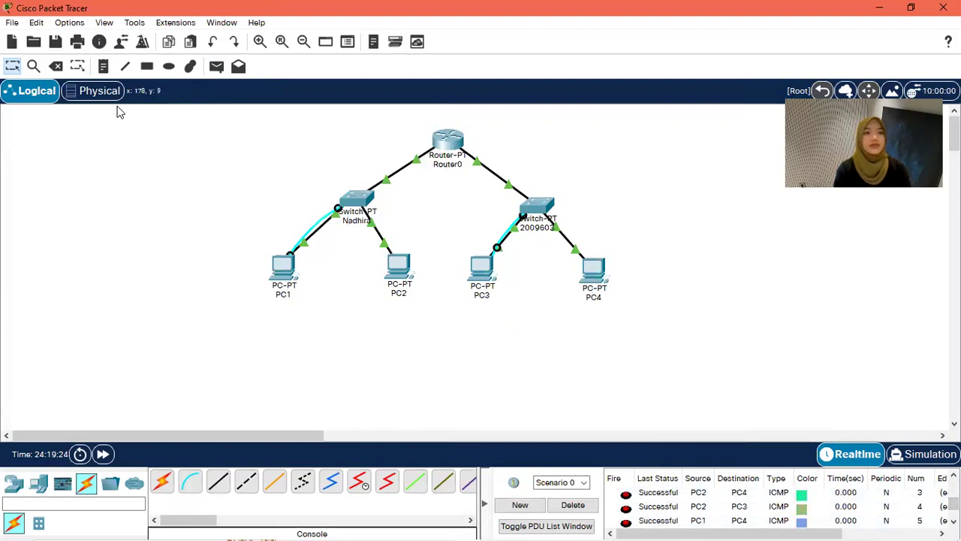
left_click(218, 67)
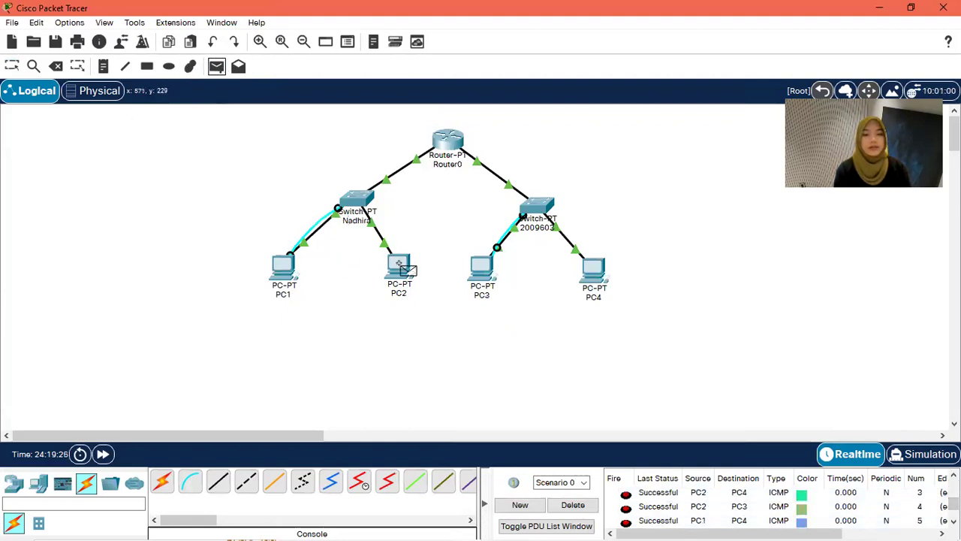
left_click(481, 267)
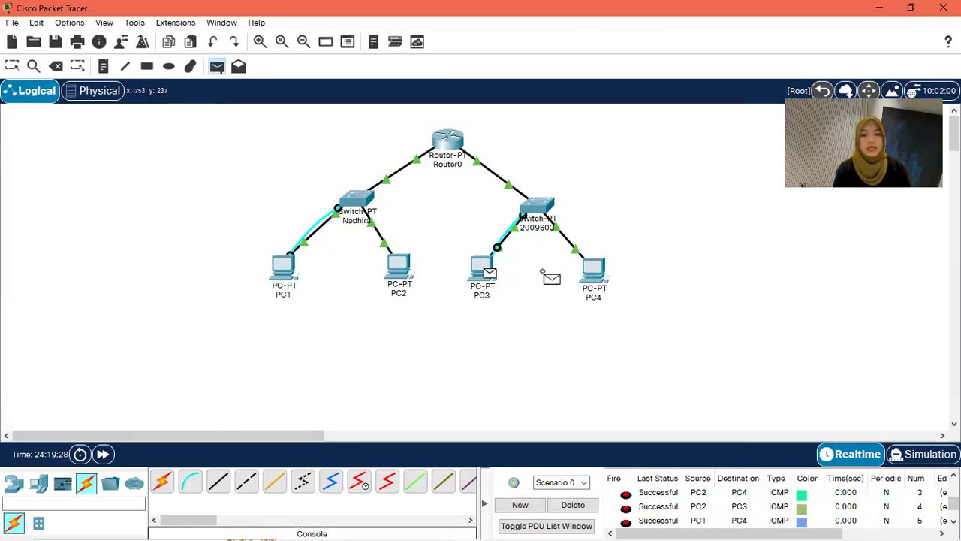
left_click(594, 276)
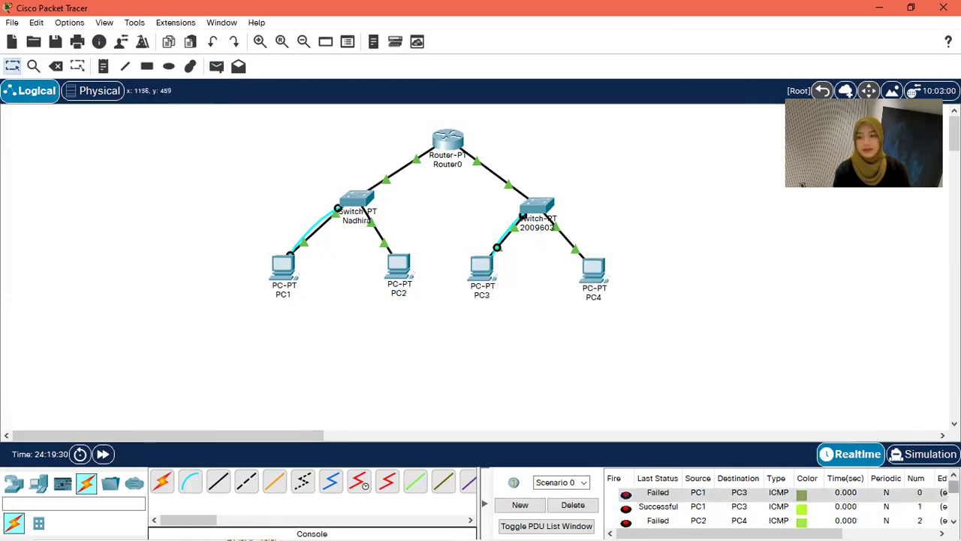
left_click(216, 66)
left_click(283, 270)
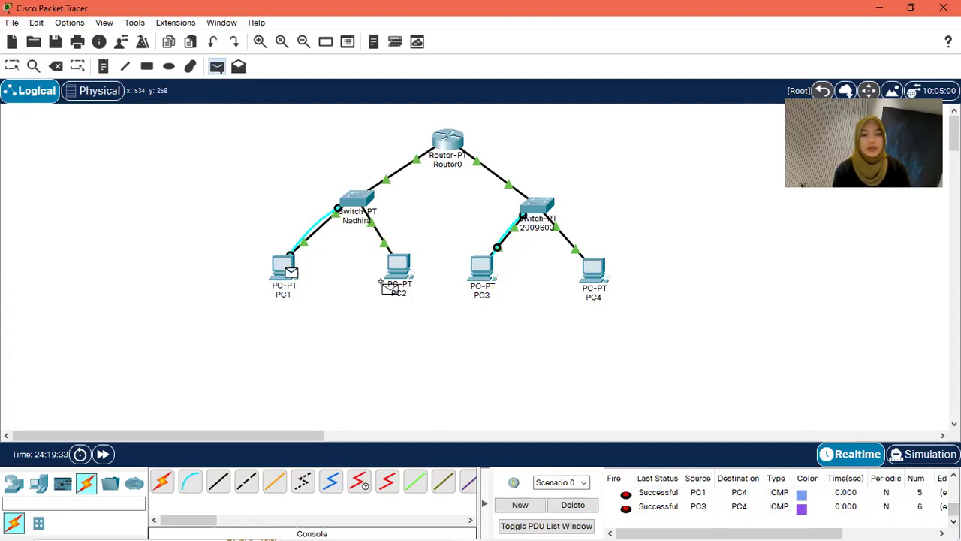
left_click(409, 282)
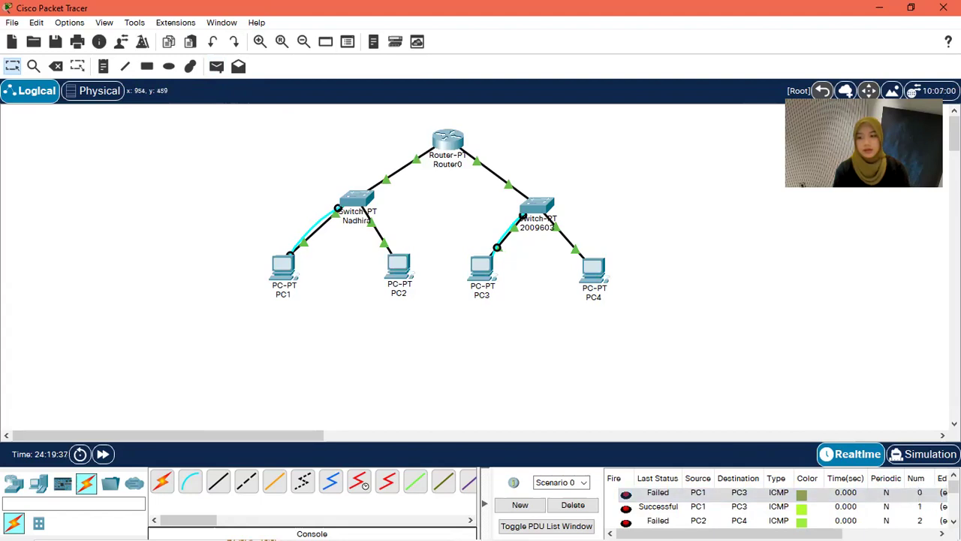
scroll(916, 499, "down", 2)
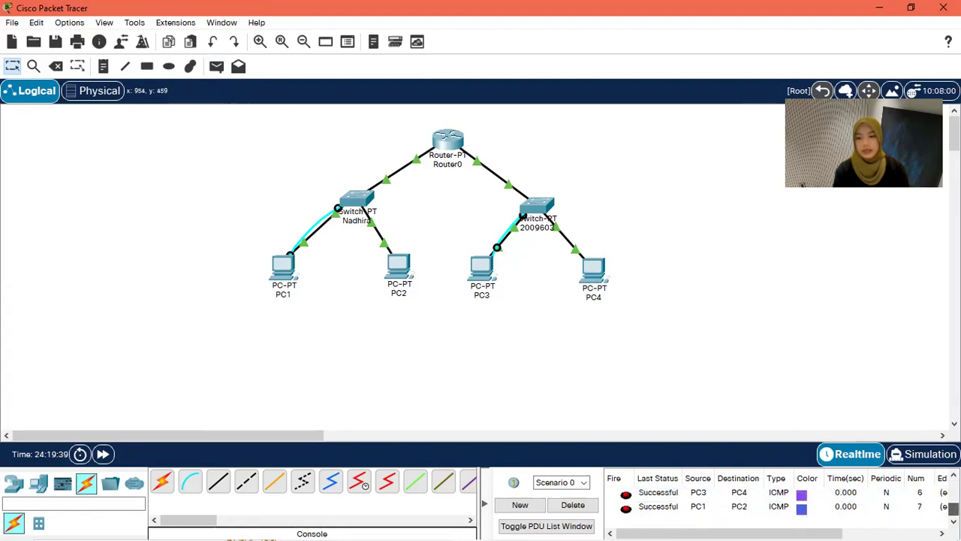
scroll(781, 506, "up", 1)
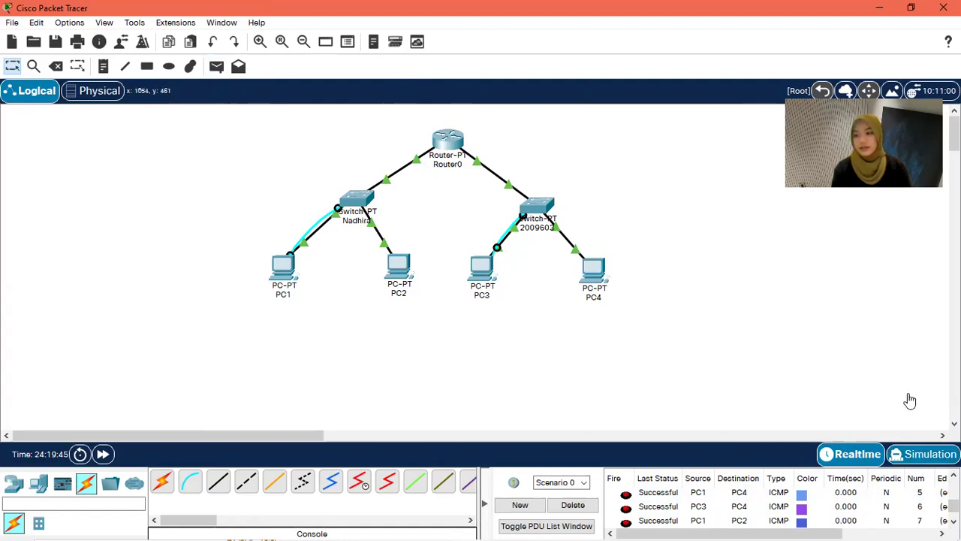
Step: Switch to Simulation mode and play the ICMP packet simulation
left_click(923, 454)
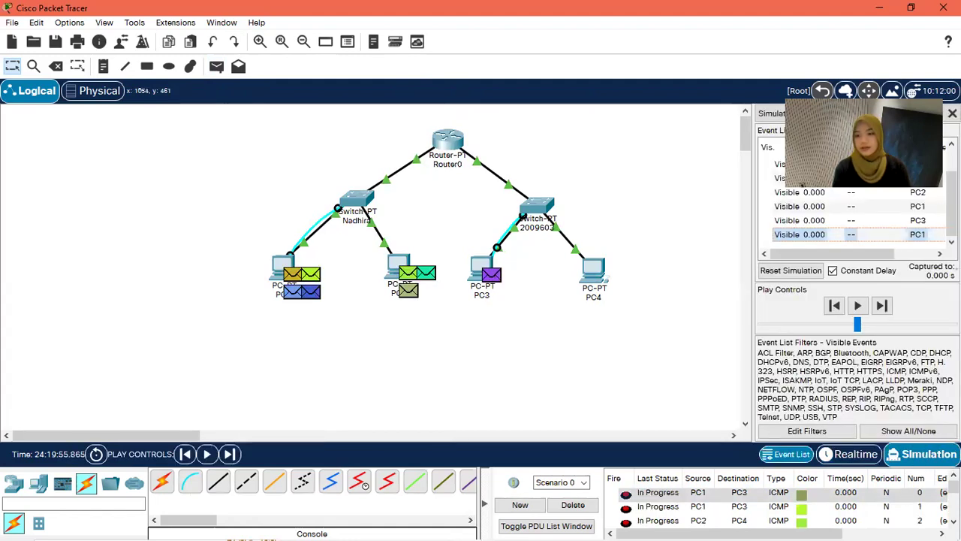
left_click(858, 305)
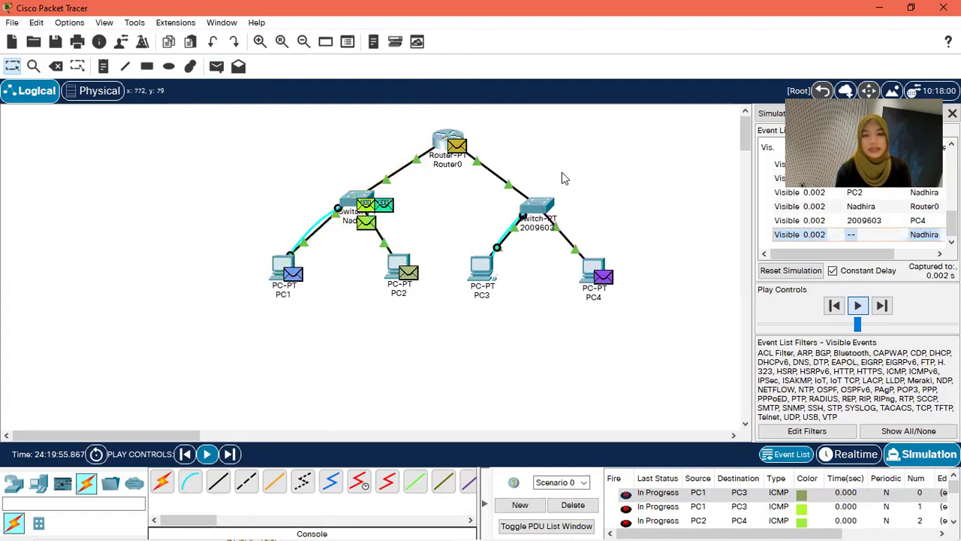
mouse_move(593, 279)
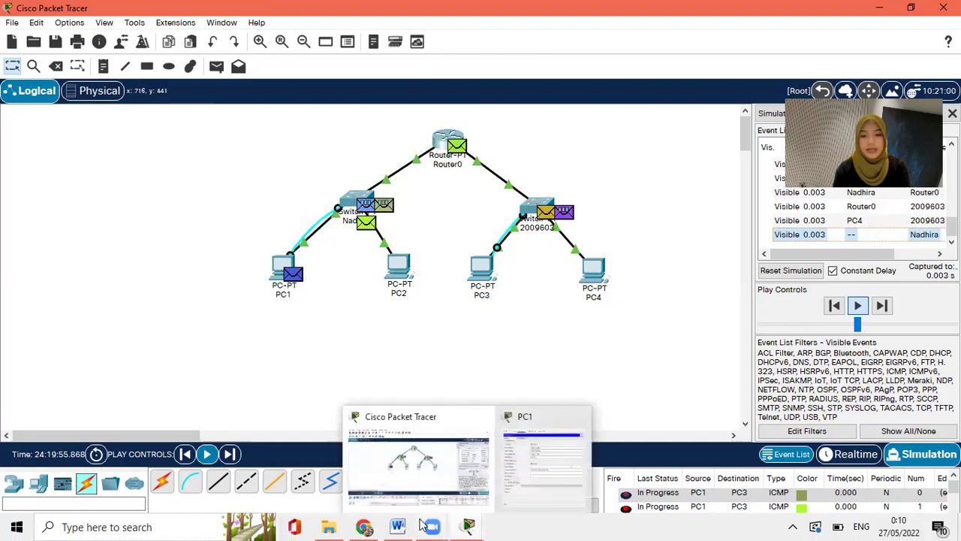
Step: Bring up the Word assignment and scroll to items 4–7 with the PC IP addressing scheme
mouse_move(398, 526)
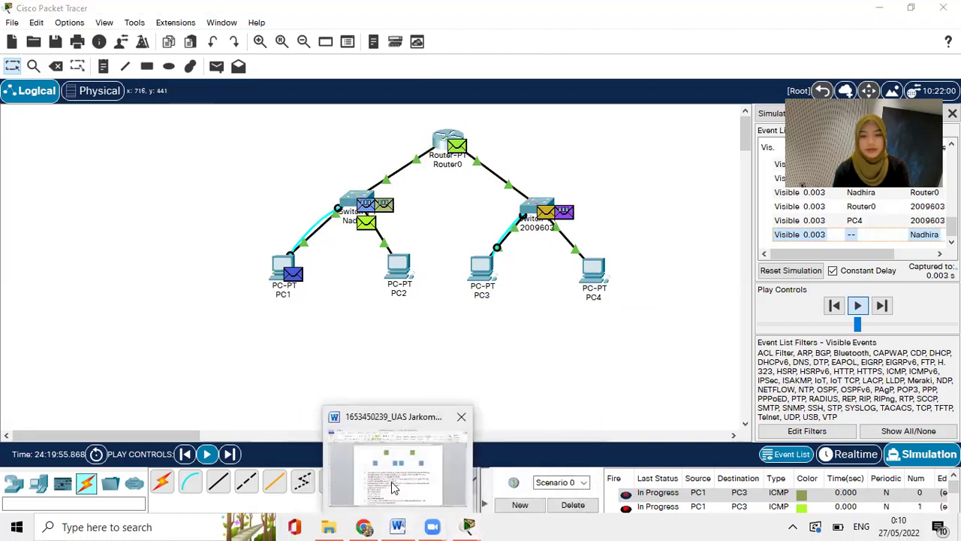
left_click(392, 481)
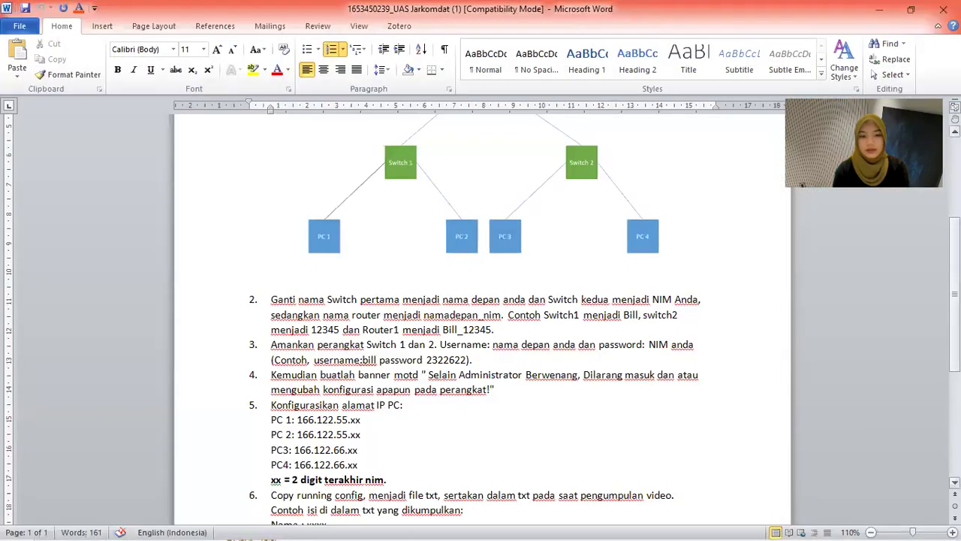
scroll(815, 361, "down", 3)
scroll(547, 463, "down", 3)
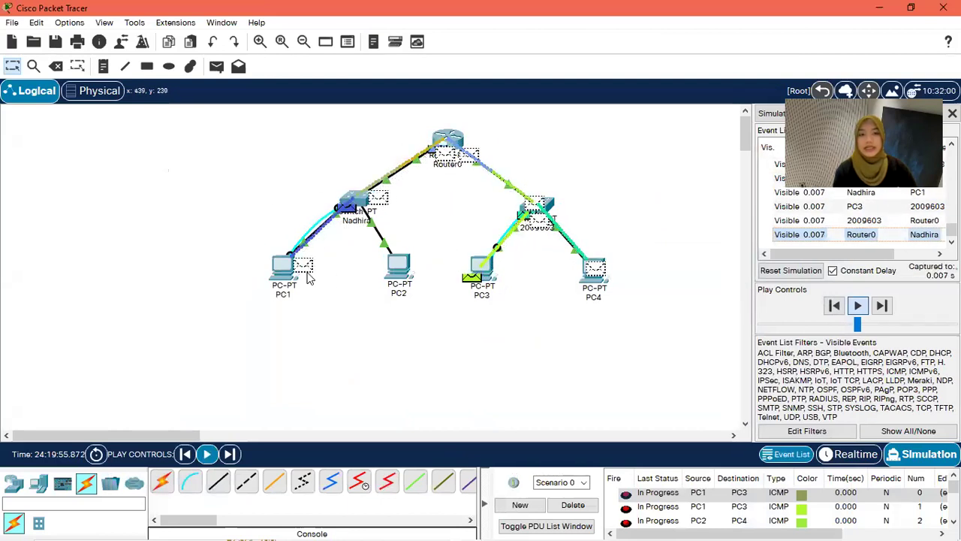
Step: Return to Packet Tracer and let the simulation run until PC1→PC3 and PC2→PC4 pings succeed
mouse_move(277, 264)
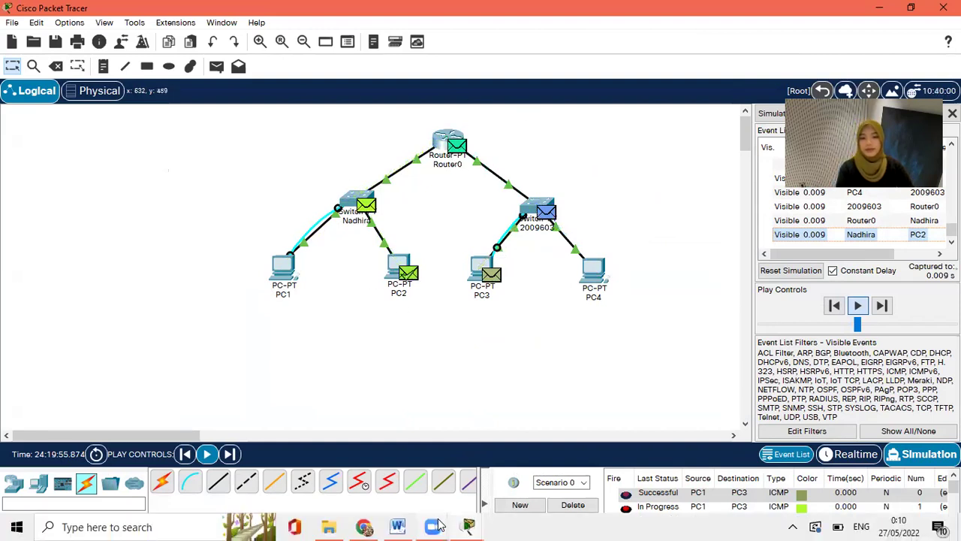
mouse_move(467, 526)
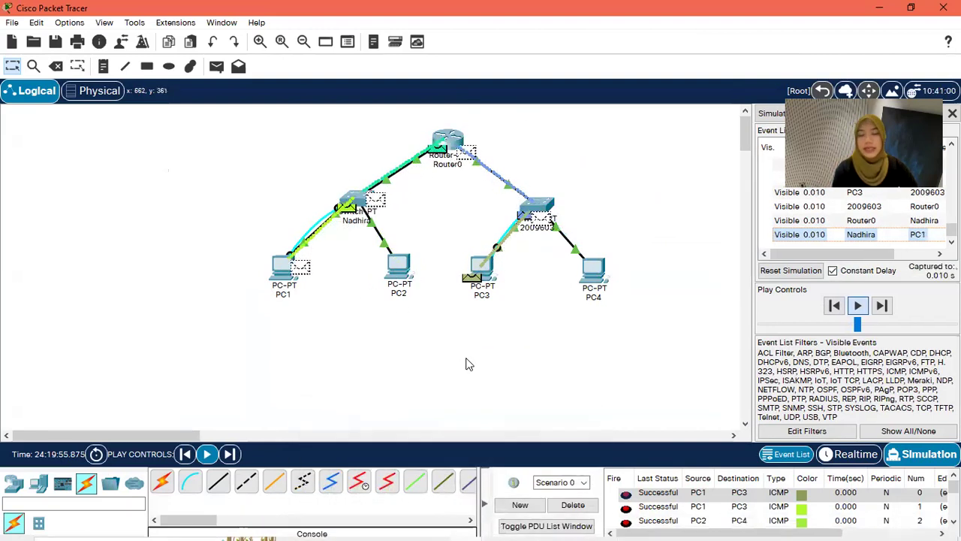